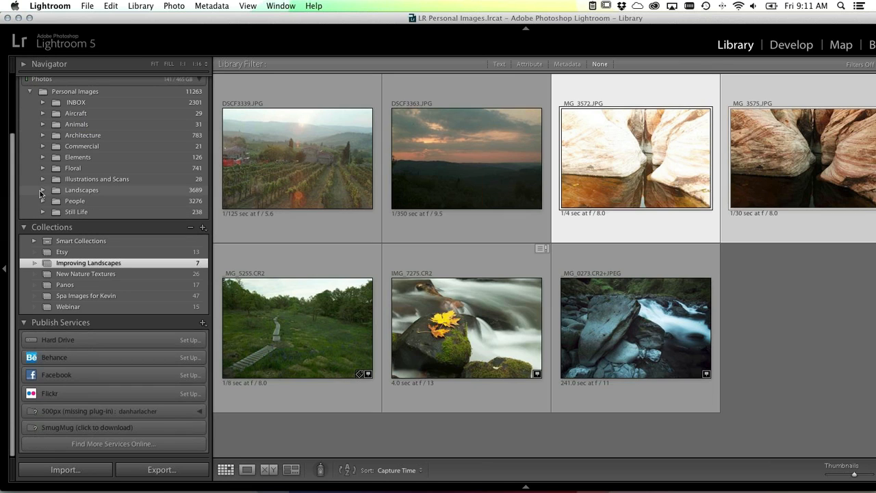
- Expand Landscapes, Oregon and Columbia Gorge in the folder tree and show the photos in the Bridal Veil Falls folder
click(42, 190)
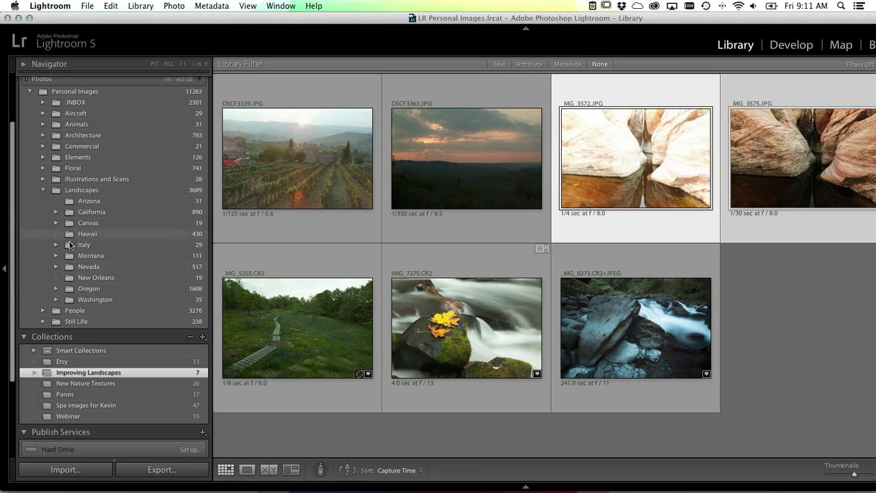
click(55, 289)
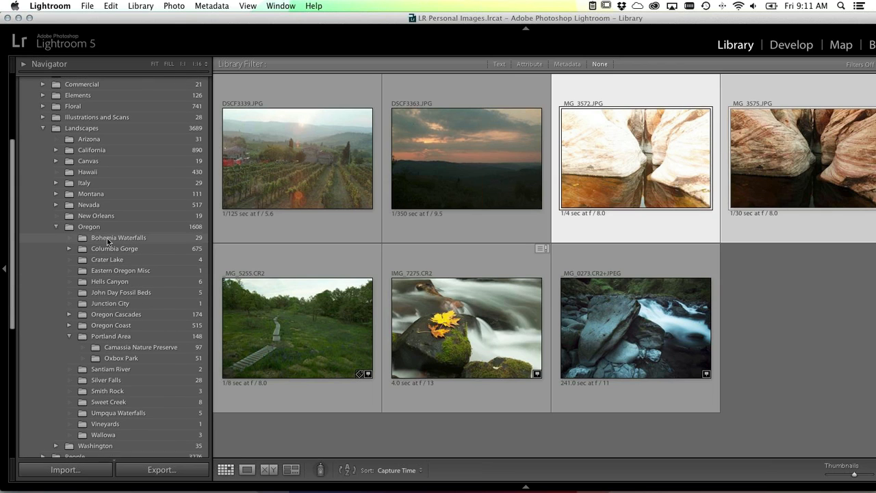
scroll(107, 239, down, 3)
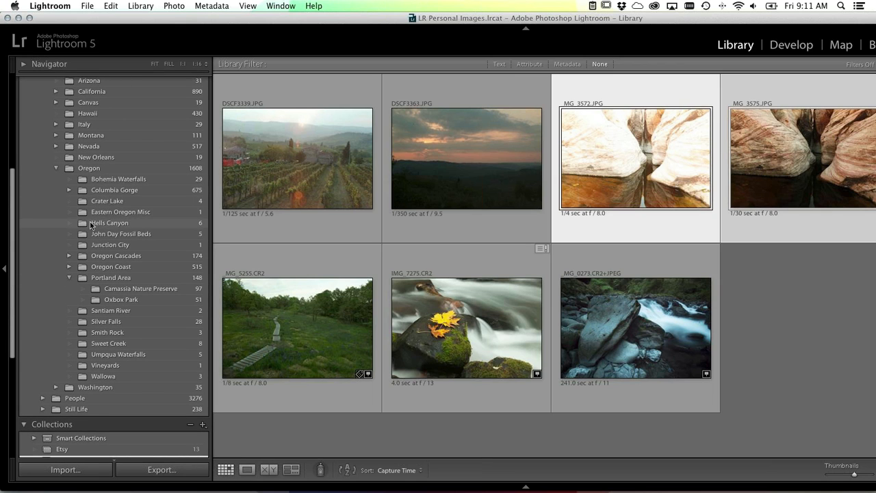
click(68, 191)
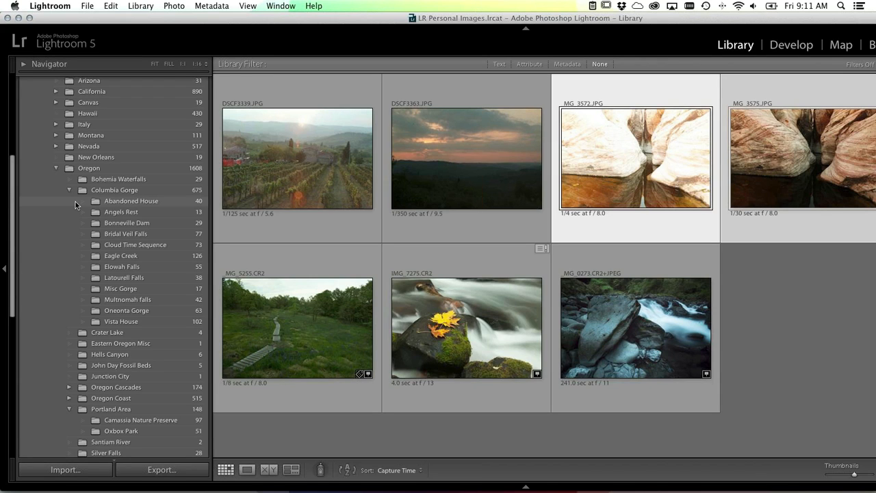
click(120, 235)
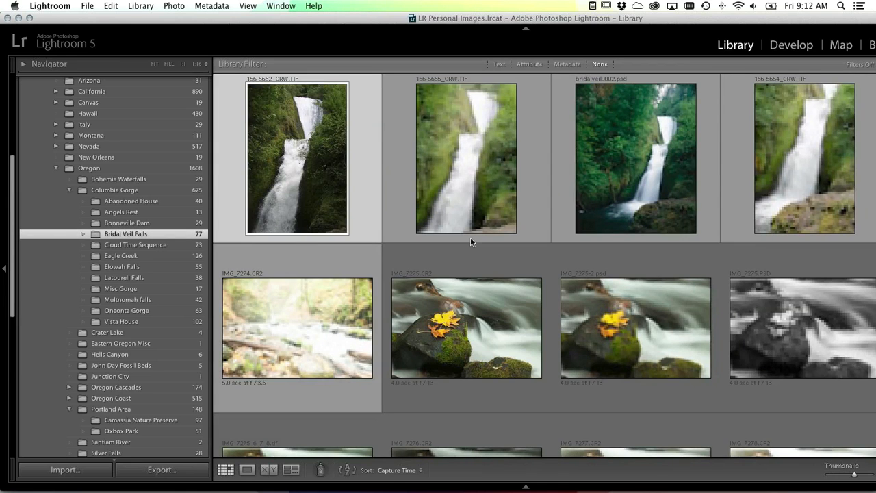
- Collapse the stack of bracketed waterfall shots grouped under IMG_7275.CR2 in the photo grid
scroll(555, 152, down, 5)
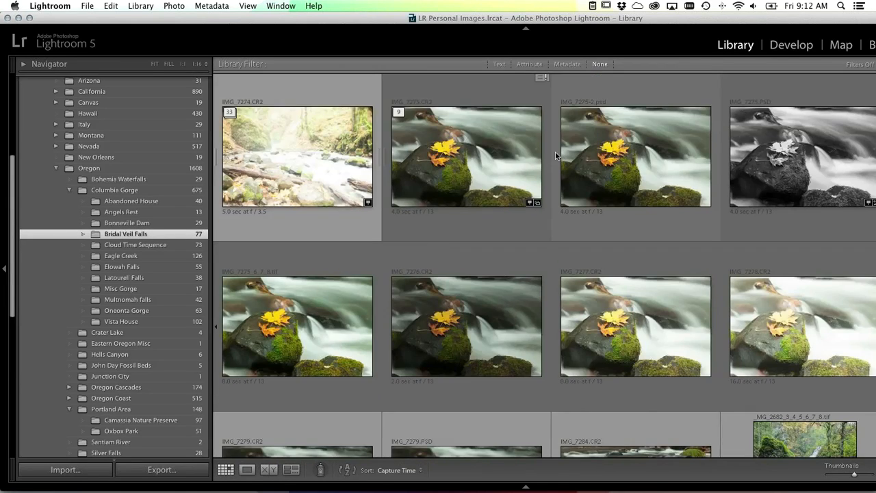
scroll(555, 155, up, 1)
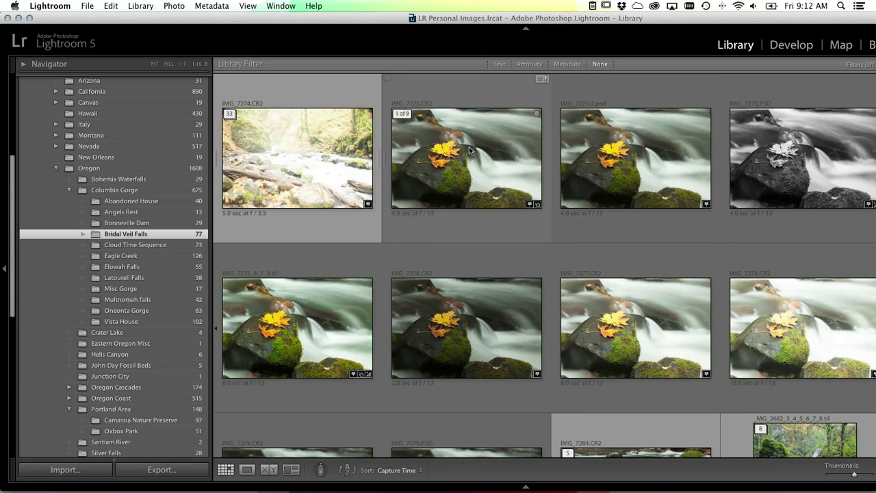
click(400, 115)
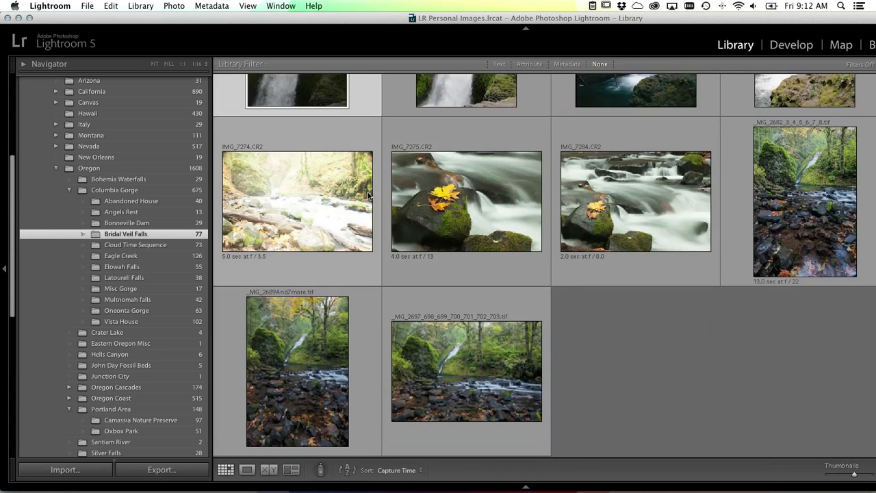
- Expand and collapse the 156-5652_CRW.TIF stack, and look over the remaining stacked photos in the folder
scroll(387, 199, up, 3)
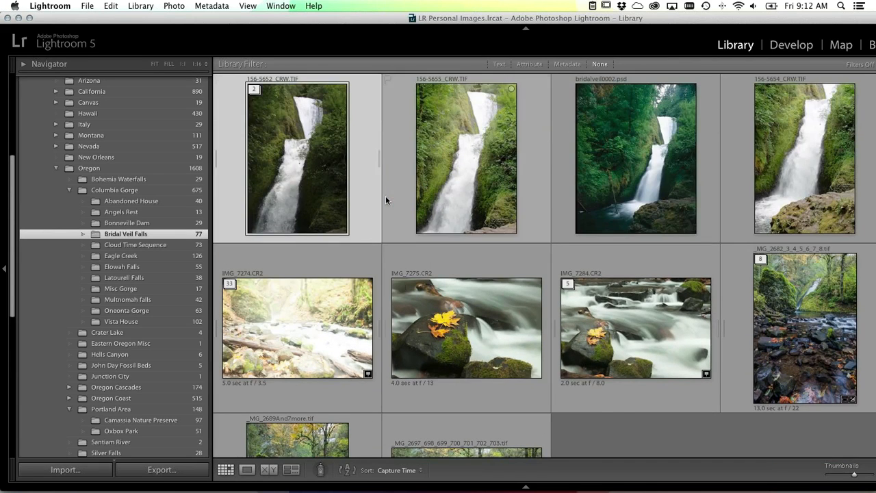
click(255, 89)
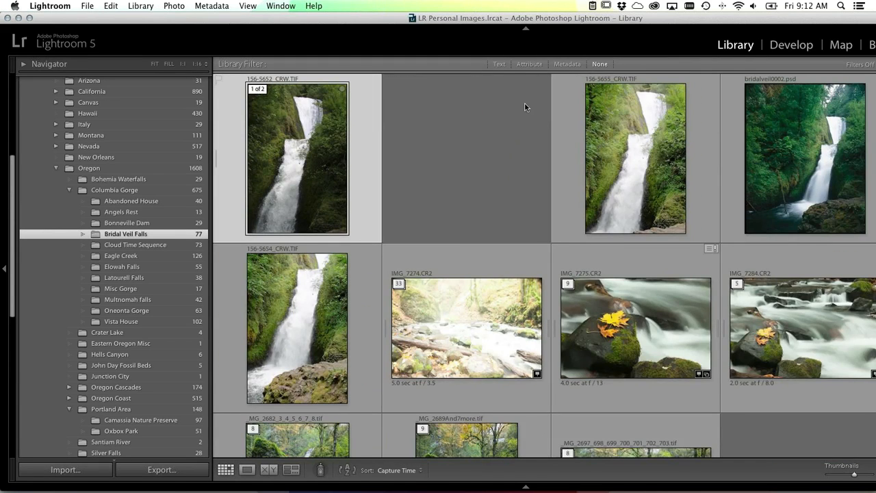
scroll(634, 182, down, 3)
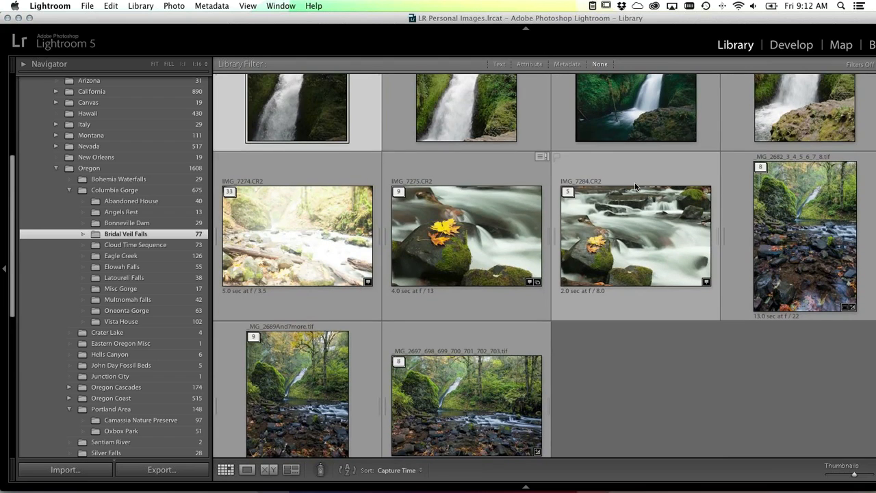
scroll(635, 185, down, 1)
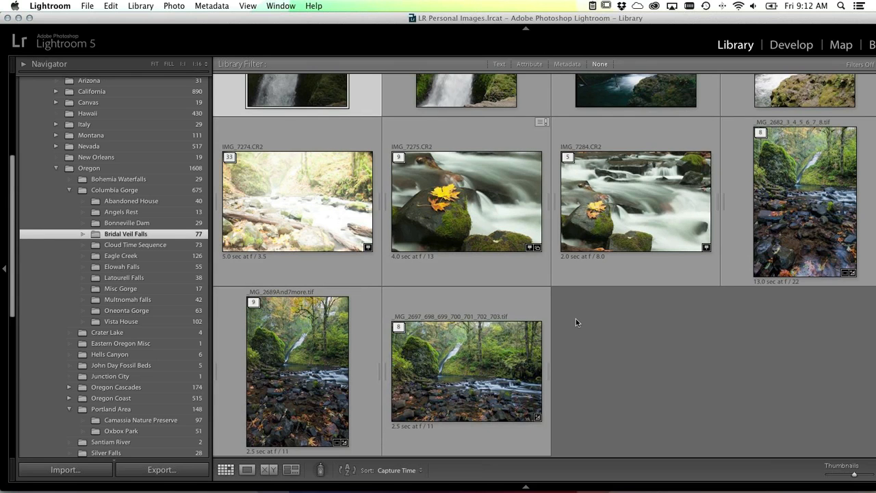
scroll(576, 322, up, 3)
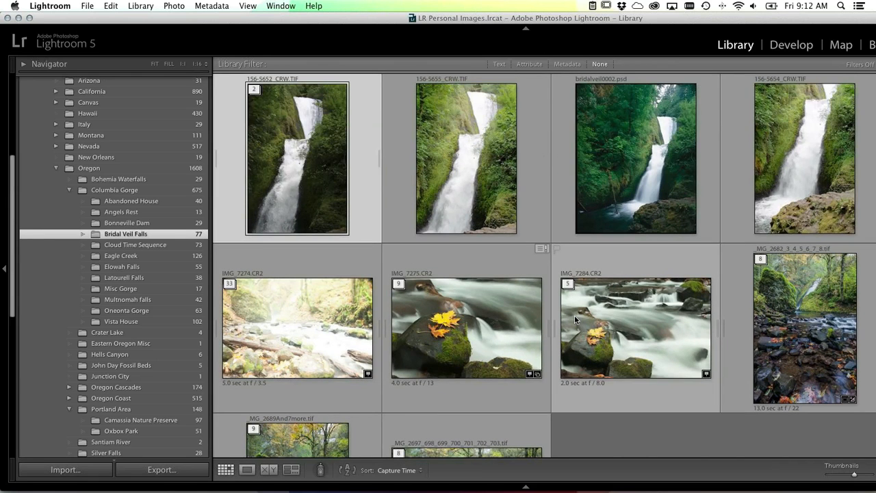
scroll(574, 315, down, 3)
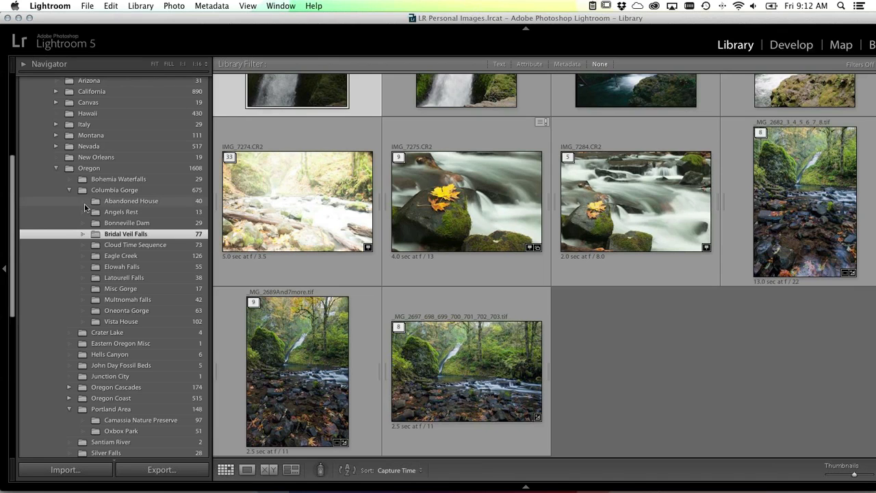
- Open the Improving Landscapes collection, select IMG_7275.CR2 and send it through the plug-in extras to Layers in Perfect Photo Suite 8
scroll(101, 322, down, 10)
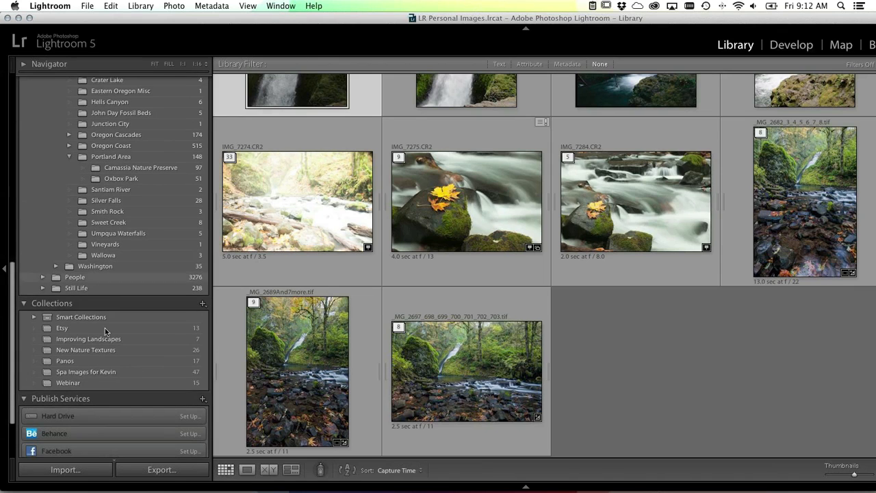
click(87, 340)
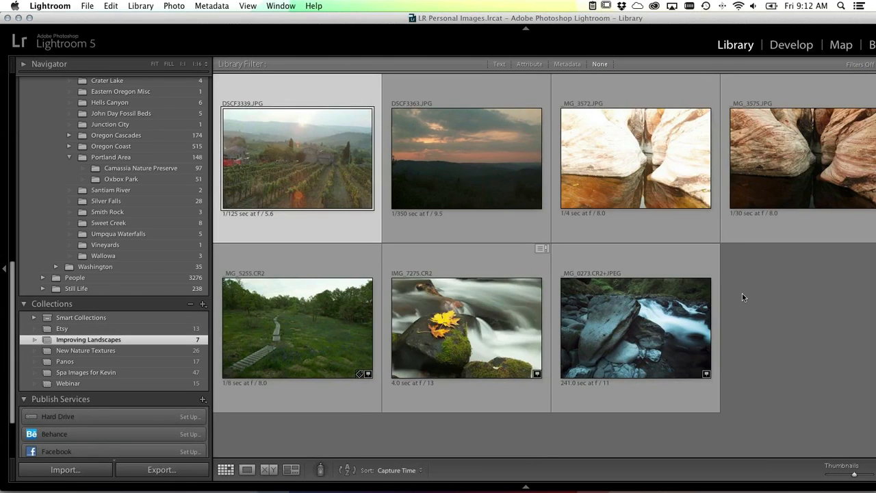
click(458, 311)
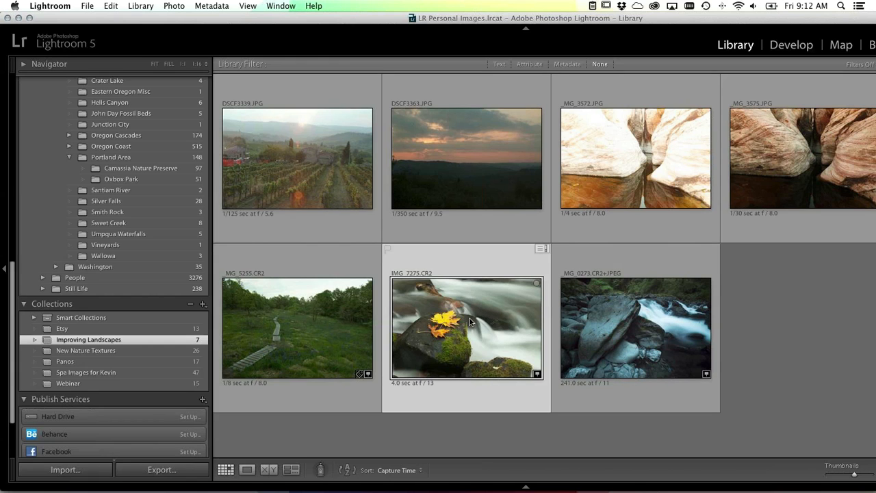
click(89, 6)
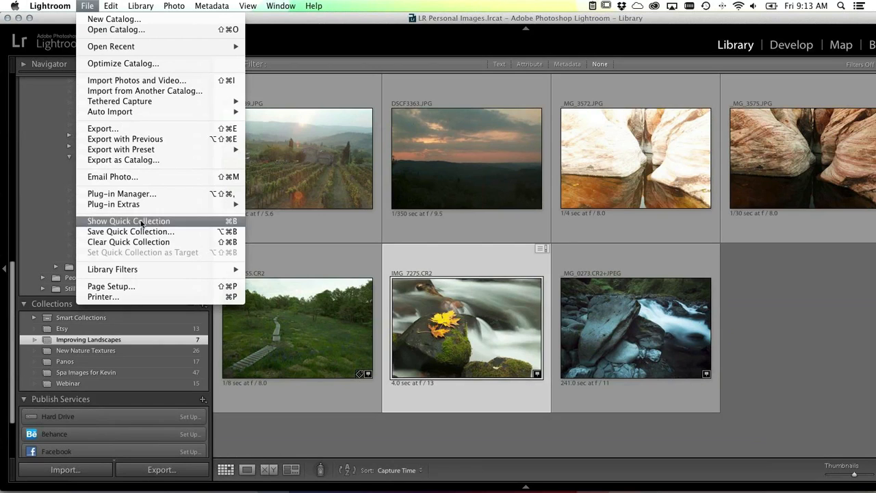
mouse_move(138, 207)
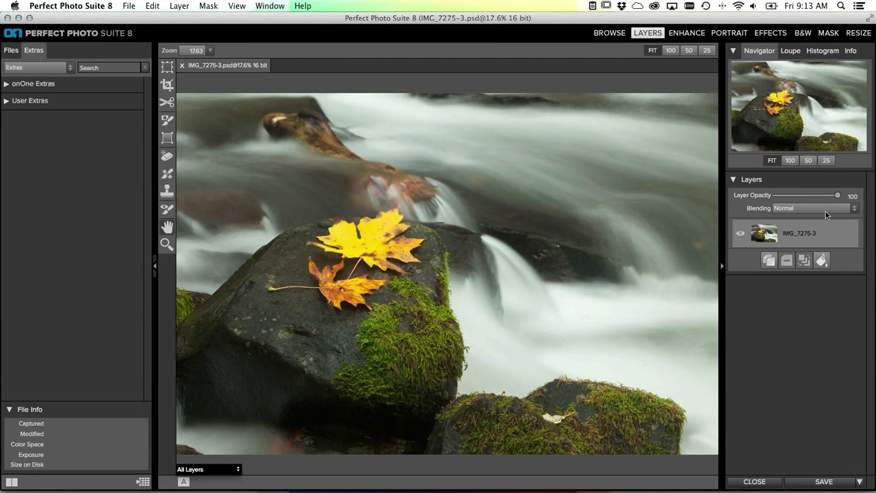
- Duplicate the photo layer and crop a thin strip off the image's upper edge to 5616 by 3658
click(771, 264)
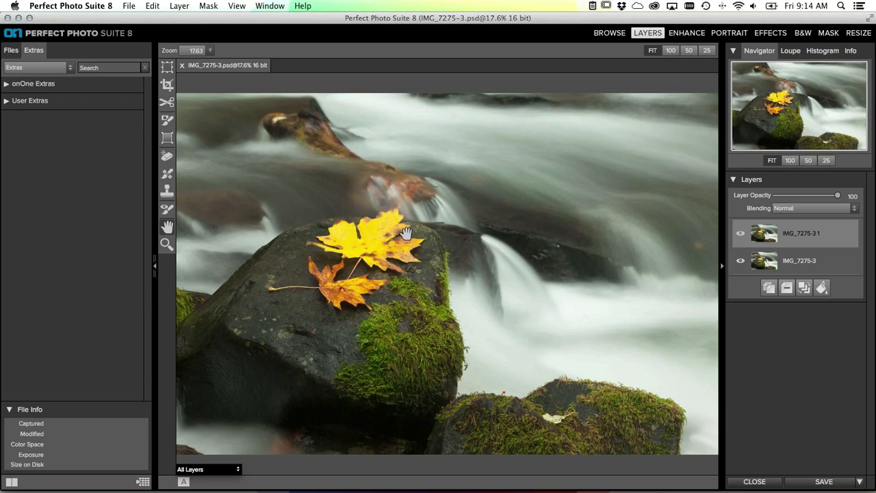
click(167, 83)
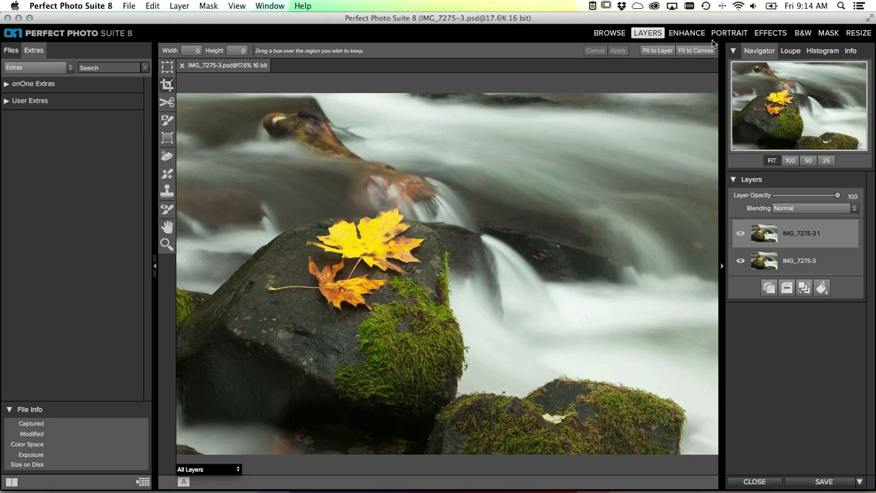
click(656, 51)
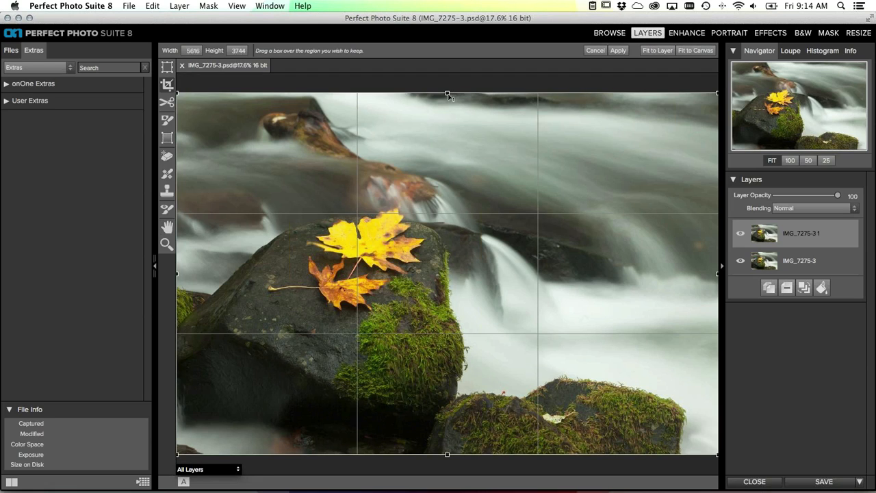
mouse_move(448, 95)
mouse_down()
mouse_move(451, 125)
mouse_move(451, 103)
mouse_up()
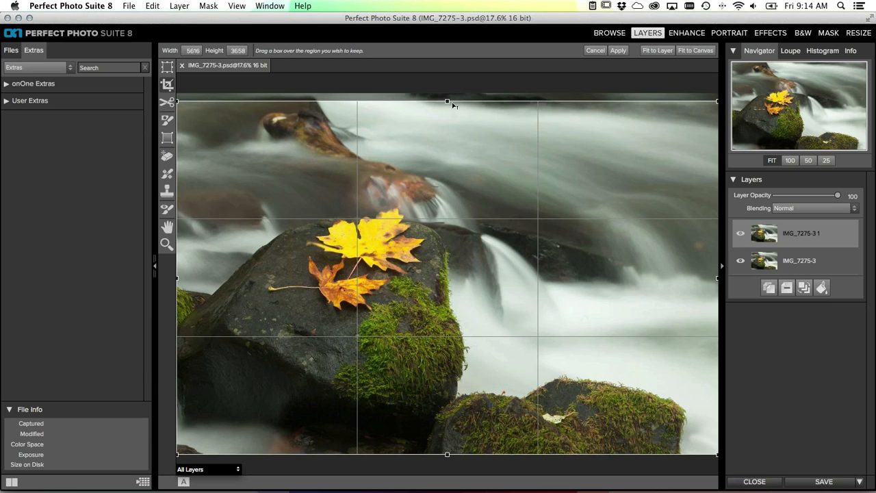
click(618, 50)
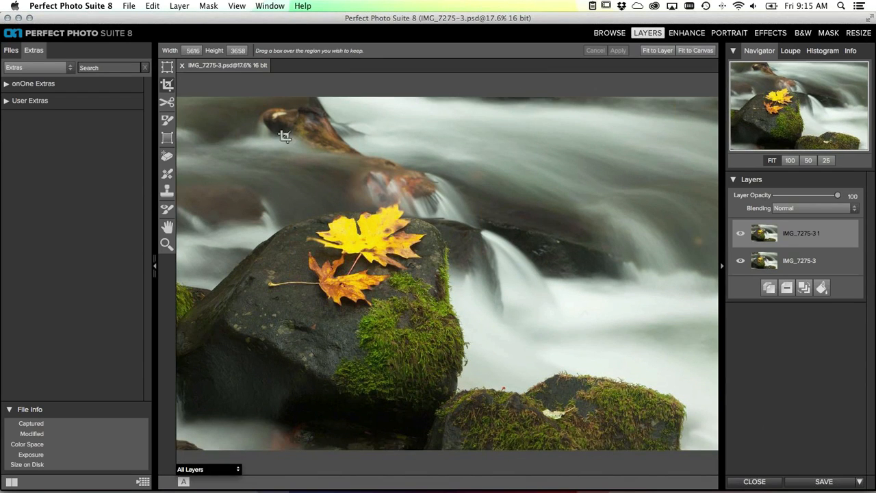
- Activate the Perfect Eraser and enlarge its brush size to 175
click(167, 156)
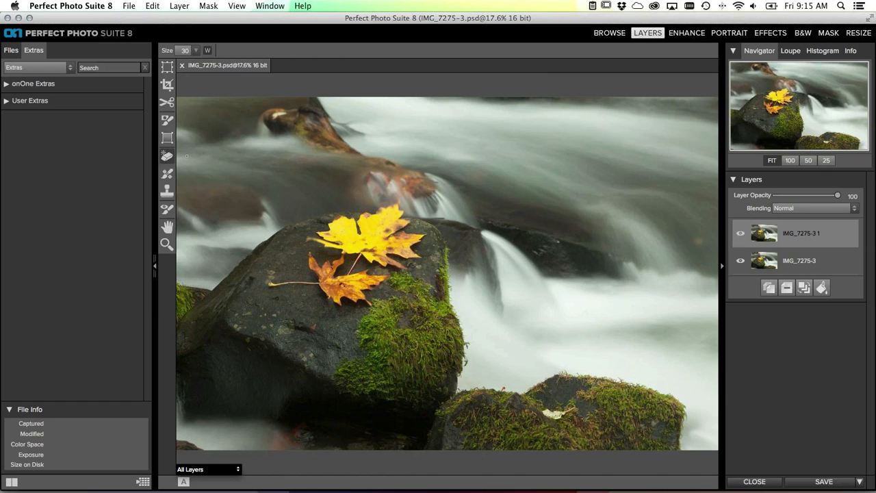
key(bracketright)
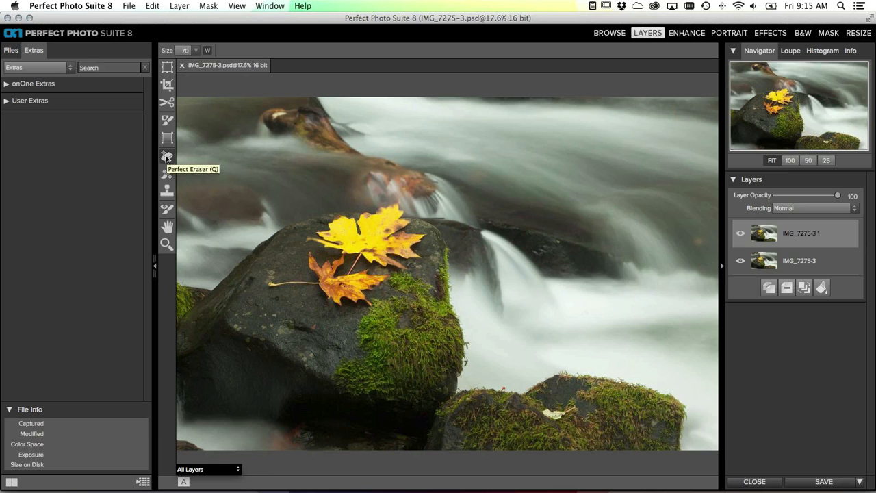
click(166, 157)
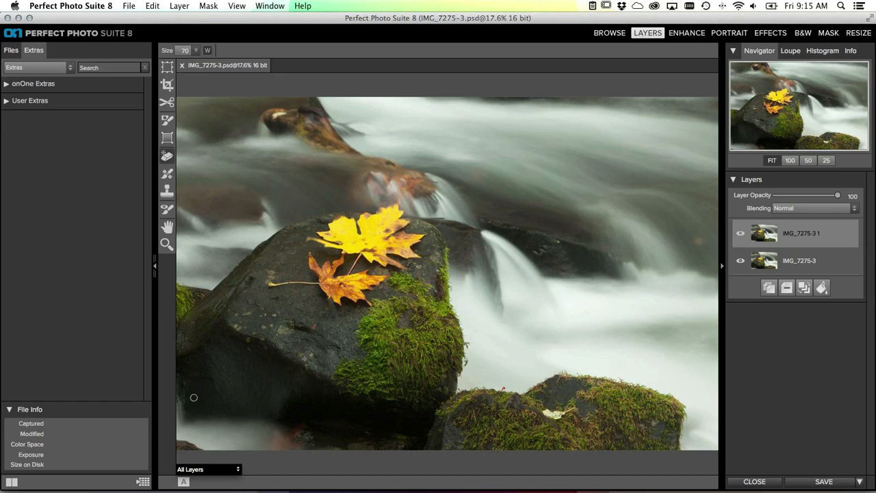
key(bracketright)
key(bracketright)
key(bracketright)
key(bracketright)
key(bracketright)
key(bracketright)
key(bracketright)
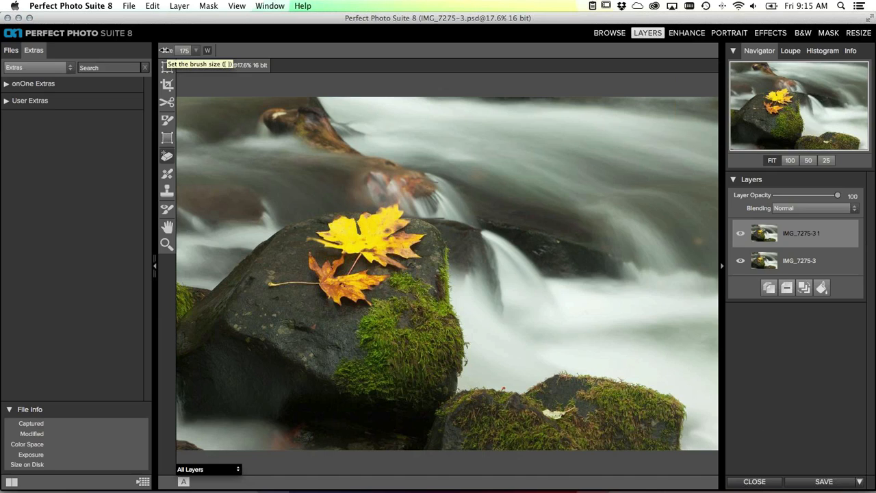
- Reduce the Perfect Eraser brush size to 40
mouse_move(164, 50)
mouse_down()
mouse_move(202, 50)
mouse_move(105, 49)
mouse_move(158, 49)
mouse_up()
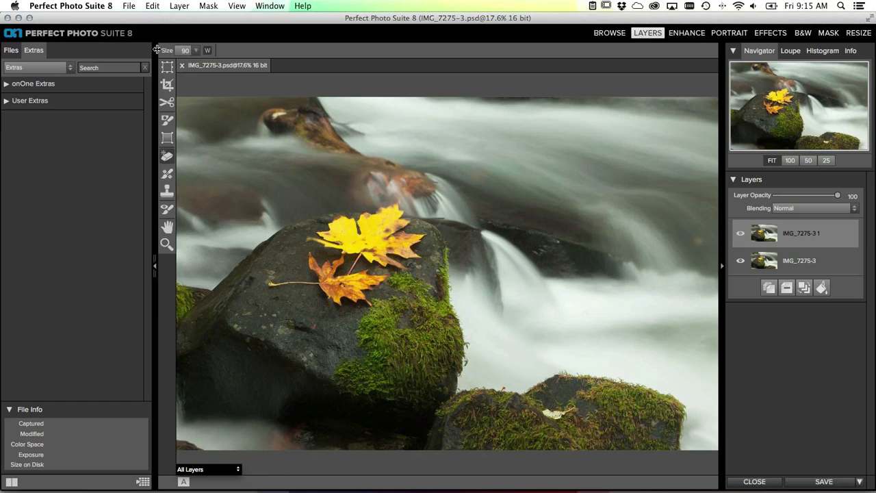
click(196, 52)
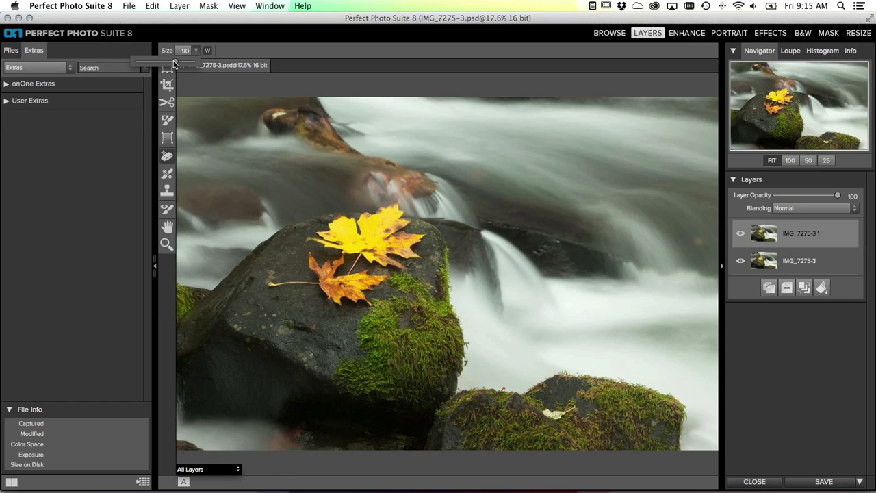
mouse_move(176, 61)
mouse_down()
mouse_move(156, 62)
mouse_move(164, 63)
mouse_up()
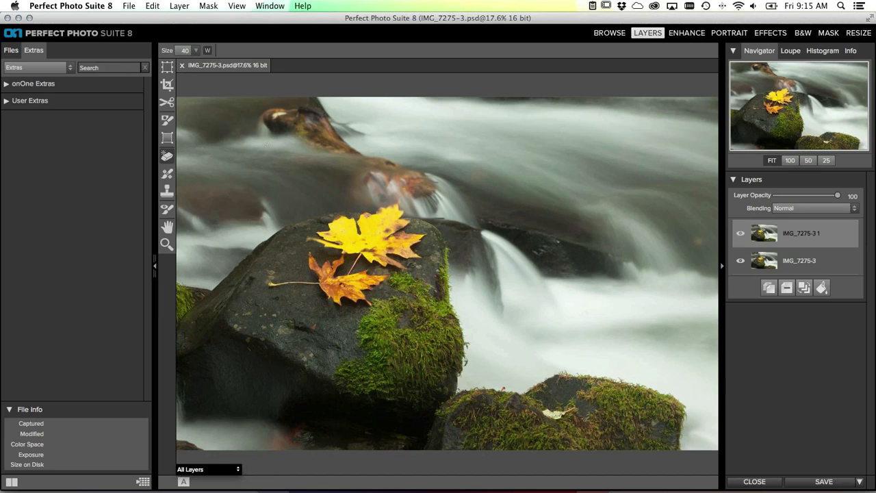
- Enlarge the Perfect Eraser brush size to 200
key(bracketright)
key(bracketright)
key(bracketright)
key(bracketright)
key(bracketright)
key(bracketright)
key(bracketright)
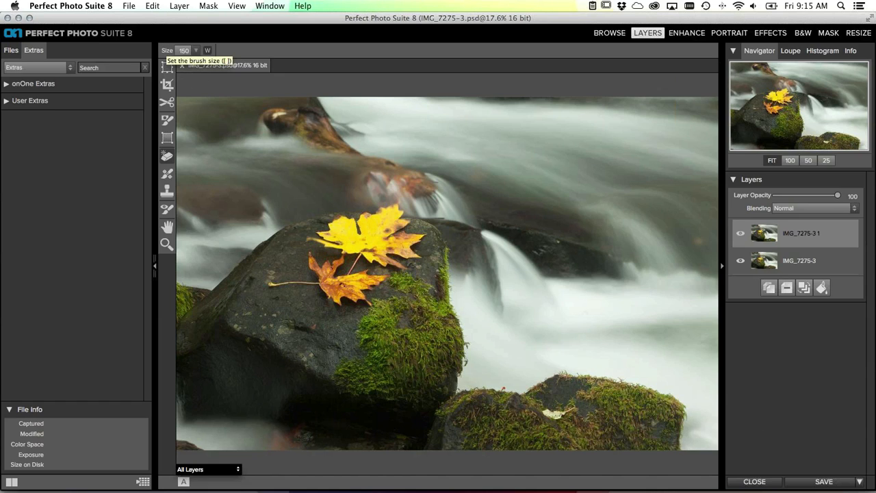
key(bracketright)
key(bracketright)
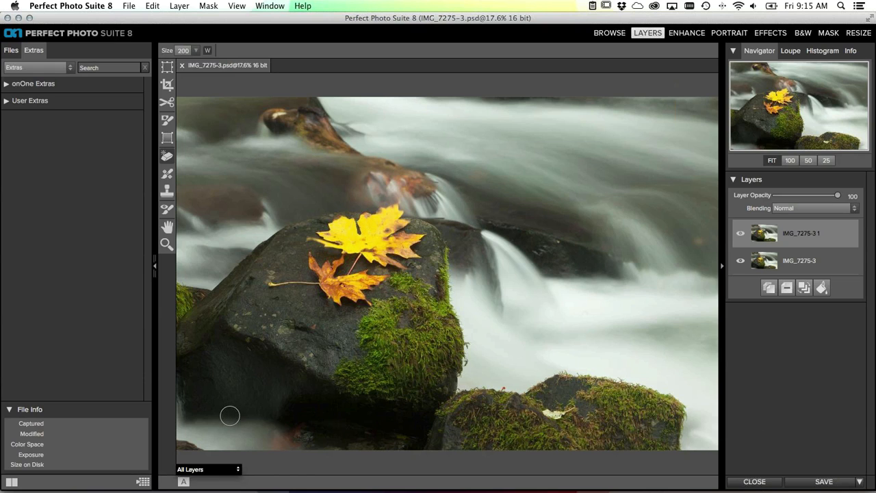
- Set the brush size to 175 and paint over the small rock in the photo's lower-left corner to erase it
key(bracketleft)
key(bracketright)
key(bracketleft)
drag(200, 445, 179, 442)
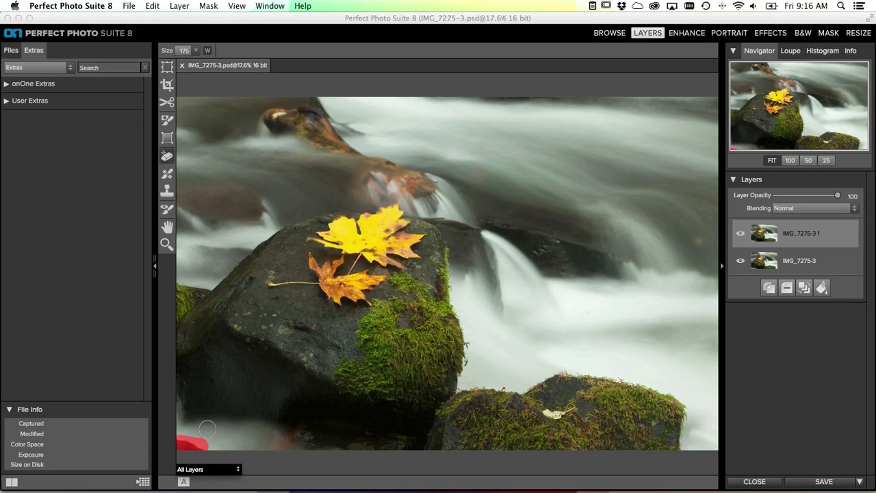
mouse_move(200, 433)
mouse_down()
mouse_move(180, 443)
mouse_move(208, 435)
mouse_up()
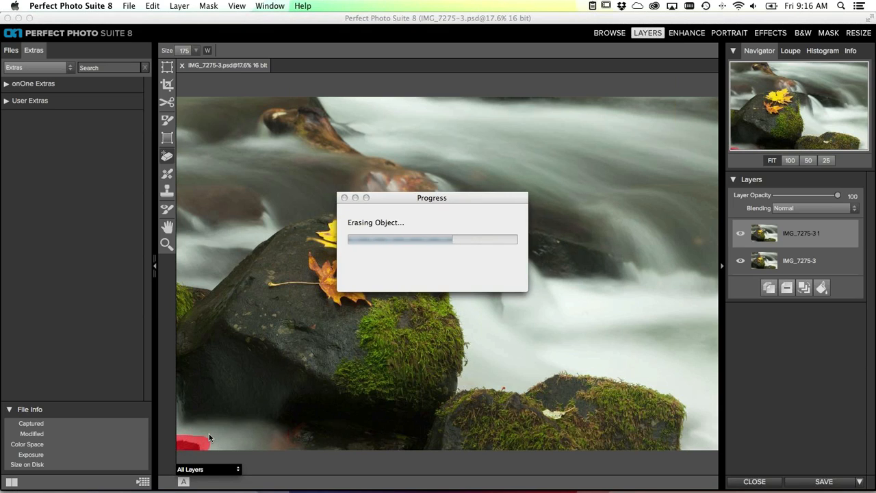
- Erase the rest of the small rock in the photo's lower-left corner and the pale leaf on the mossy foreground rock
drag(182, 444, 197, 435)
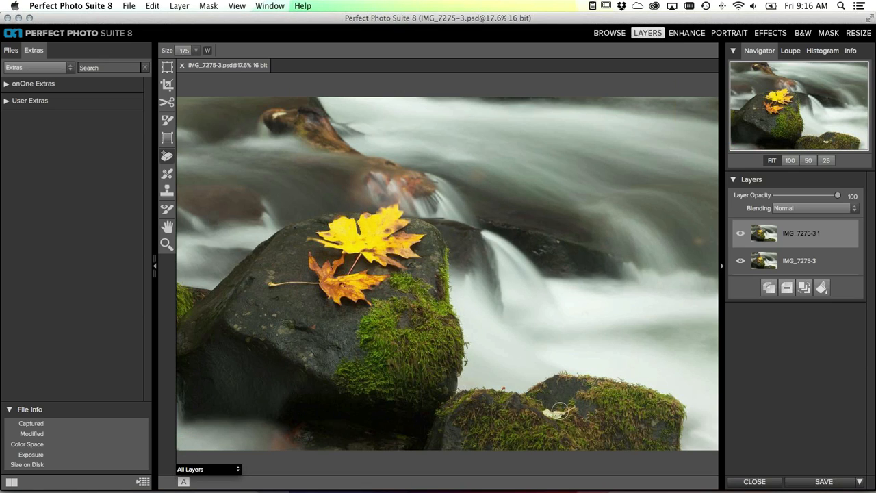
mouse_move(546, 409)
mouse_down()
mouse_move(571, 408)
mouse_move(548, 406)
mouse_up()
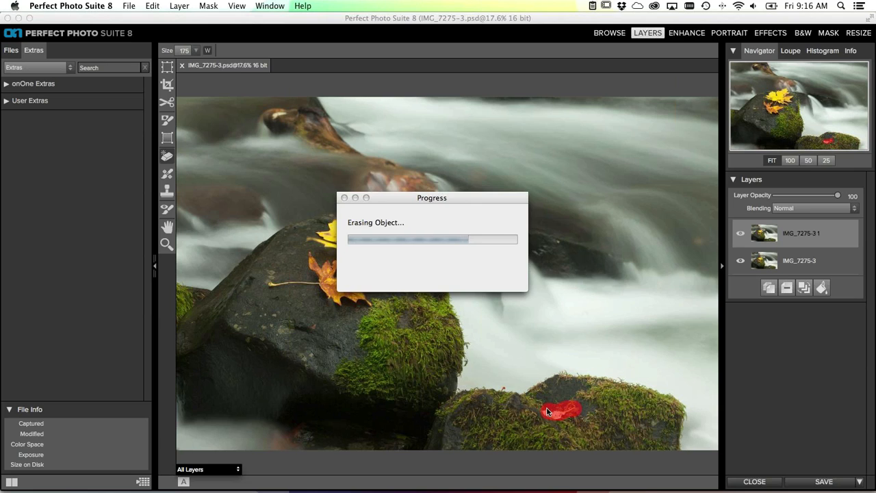
- Erase the spot in the water near the photo's right edge at brush size 125, then those on the dark rock and log at 80
key(bracketleft)
key(bracketleft)
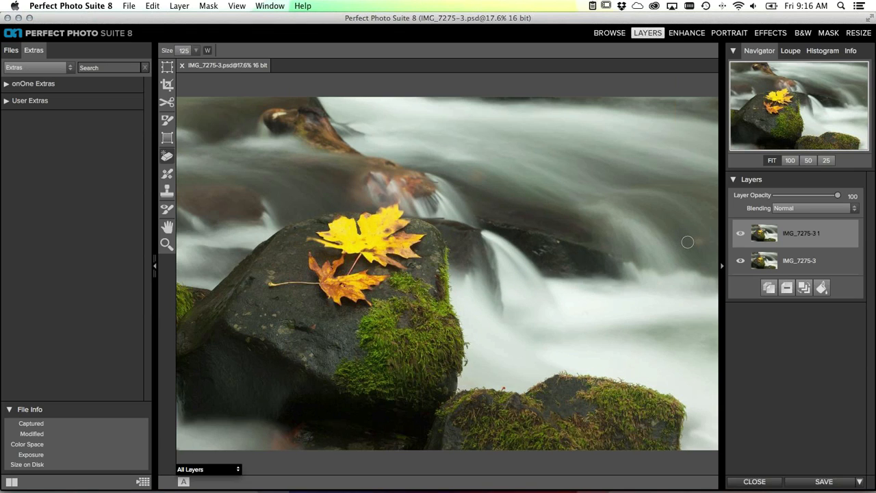
click(695, 239)
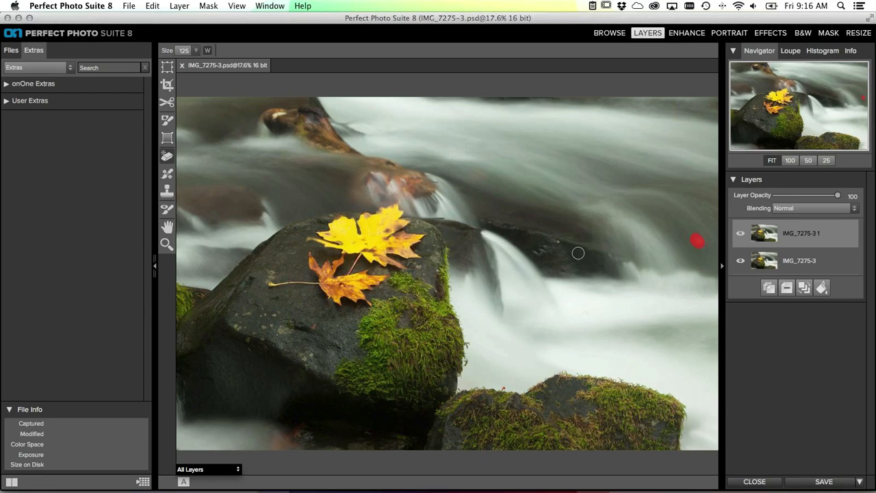
key(bracketleft)
click(558, 243)
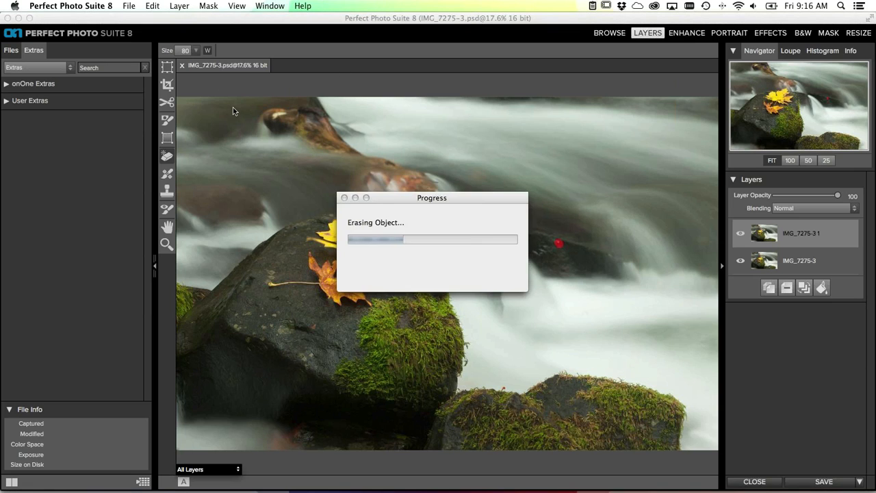
drag(273, 117, 284, 115)
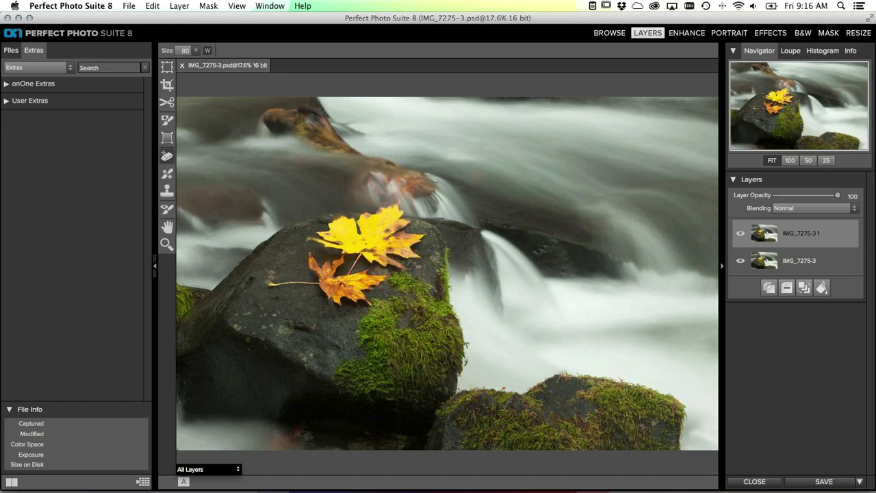
- Examine the photo's Loupe magnification, histogram and file info, then return to the Navigator view
click(791, 51)
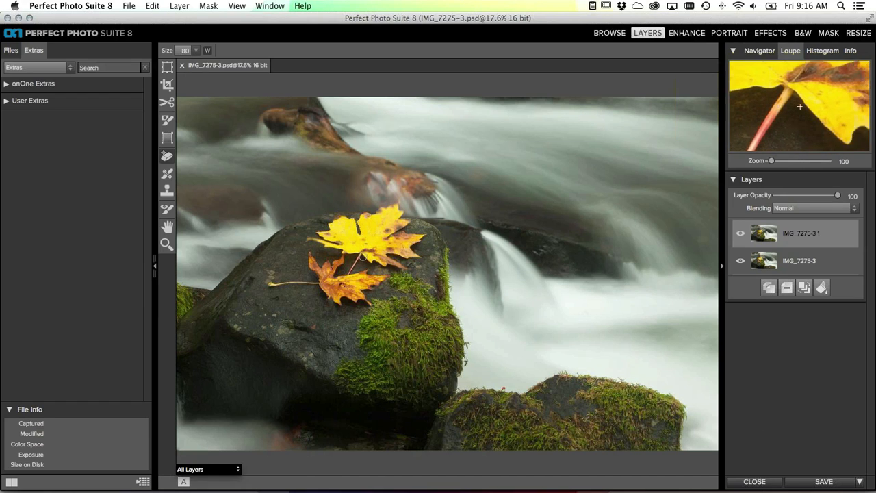
click(812, 55)
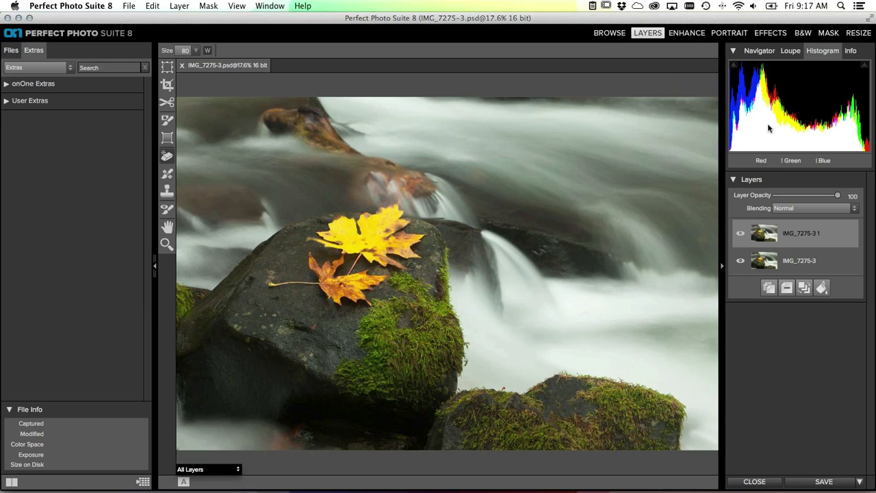
click(851, 52)
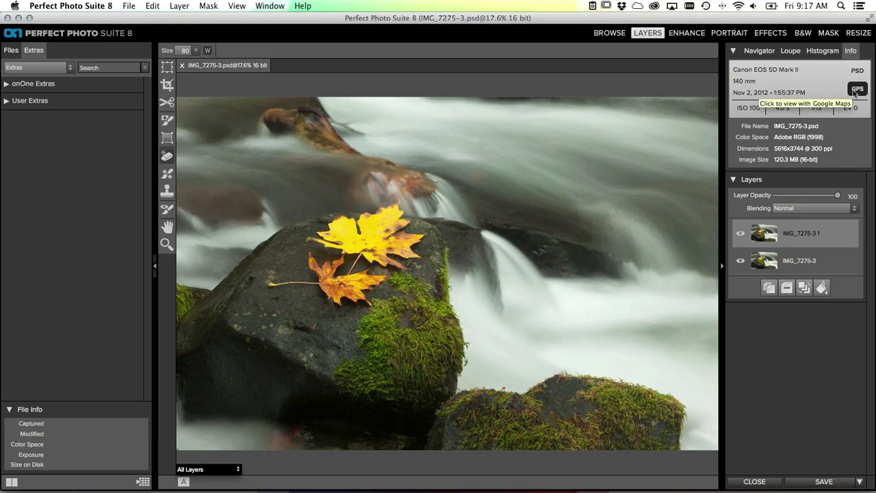
click(760, 51)
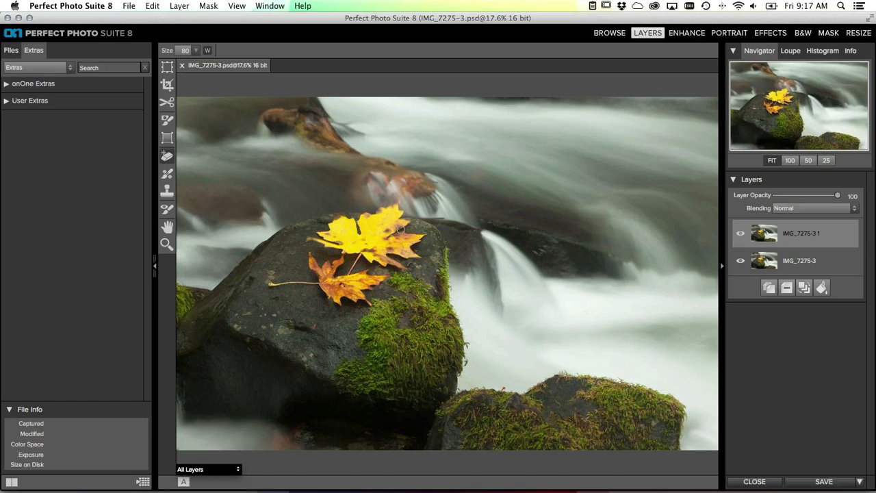
- Erase spots by the log and on the large rock, clean the upper edge at brush size 150, and compare with the original layer
click(432, 179)
click(313, 326)
key(bracketright)
key(bracketright)
key(bracketright)
key(bracketright)
key(bracketright)
key(bracketright)
key(bracketright)
mouse_move(422, 95)
mouse_down()
mouse_move(604, 99)
mouse_move(634, 89)
mouse_up()
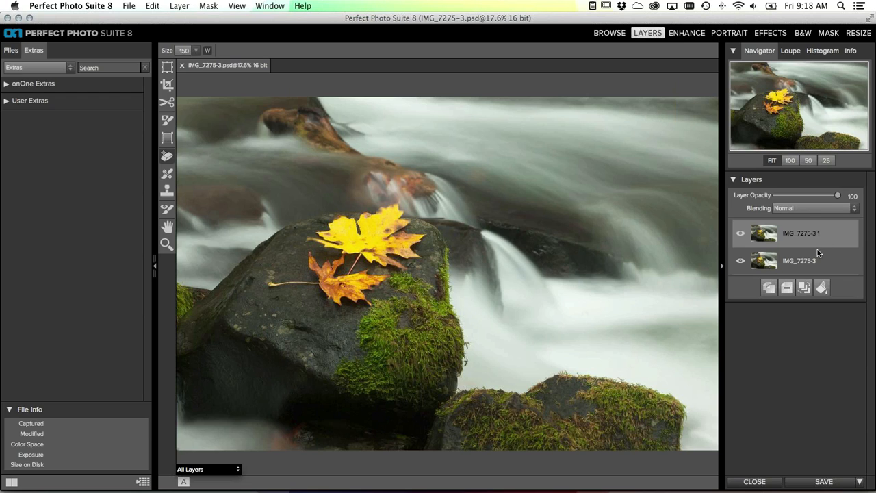
click(740, 236)
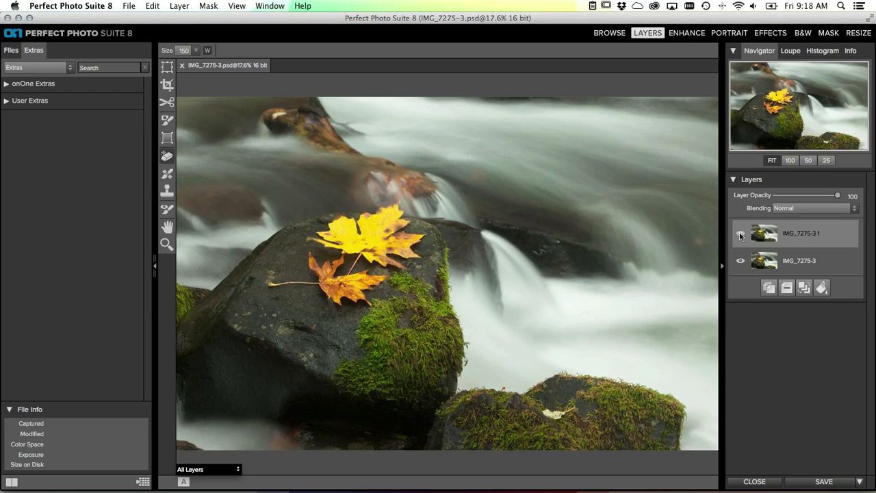
click(740, 235)
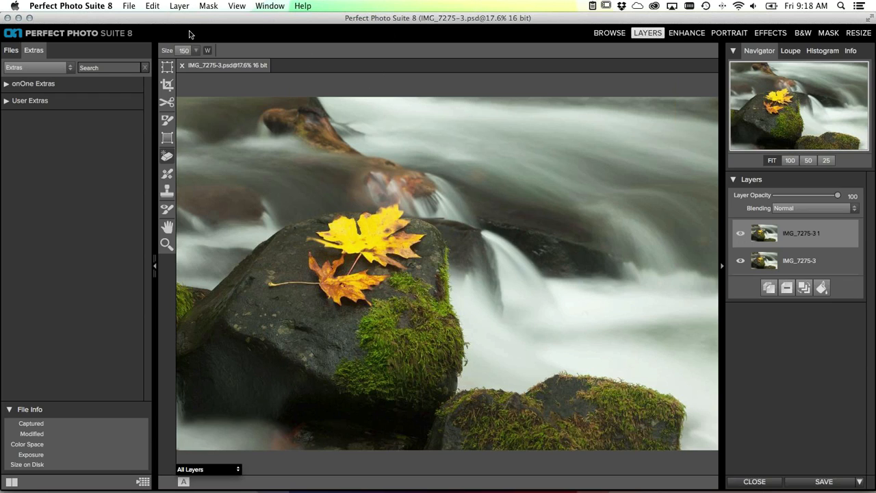
- Try flipping the retouched layer vertically with the Transform tool
click(168, 71)
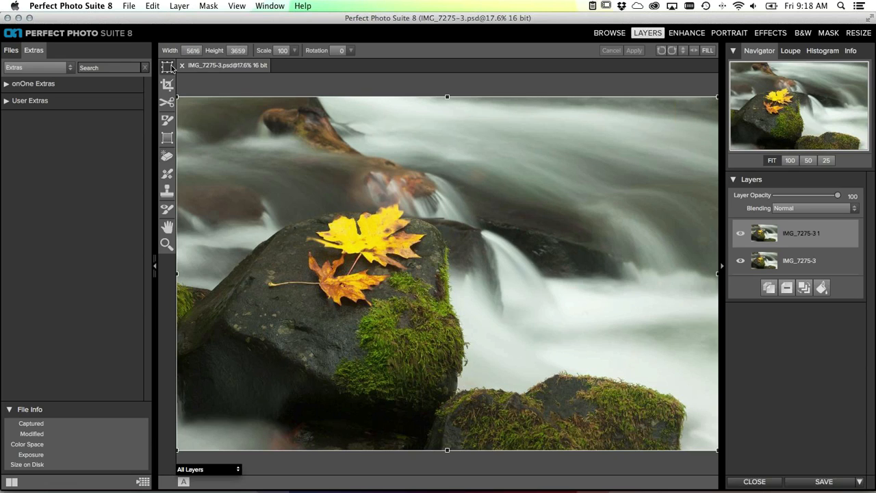
click(682, 51)
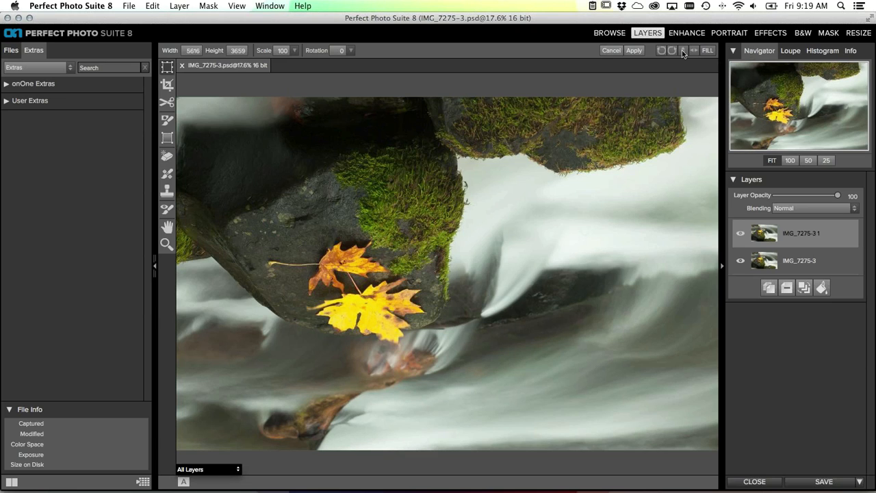
mouse_move(671, 99)
click(611, 50)
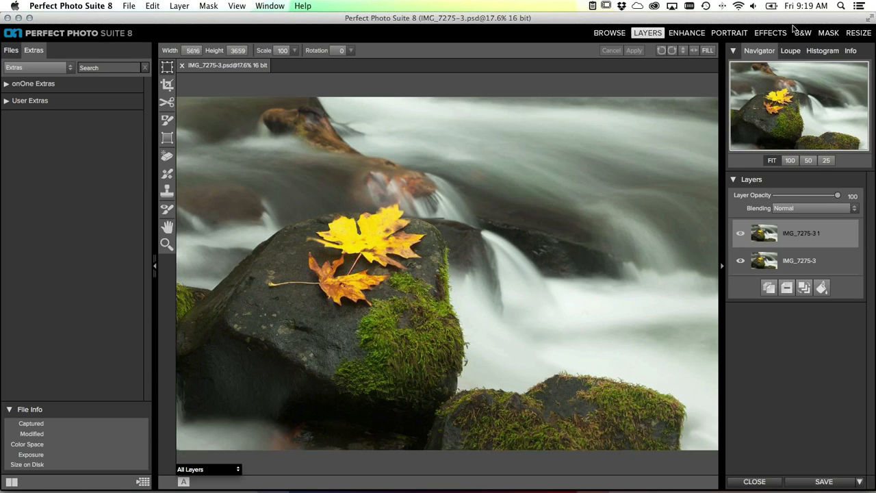
- Switch to Effects and add an Adjustment Brush layer with the Detail preset to the filter stack
click(770, 33)
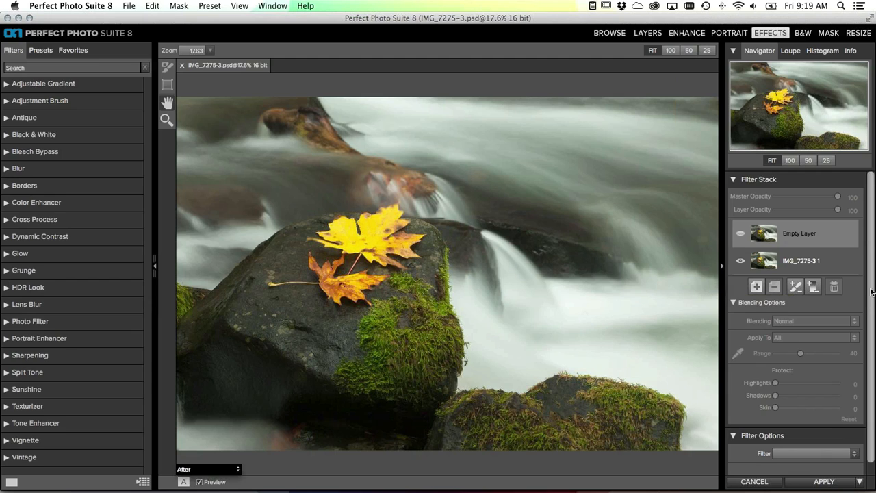
scroll(871, 306, down, 1)
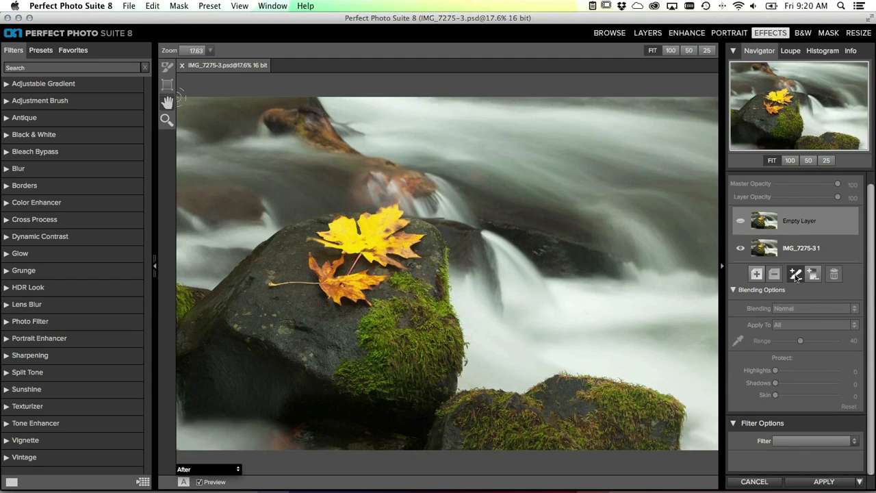
click(796, 275)
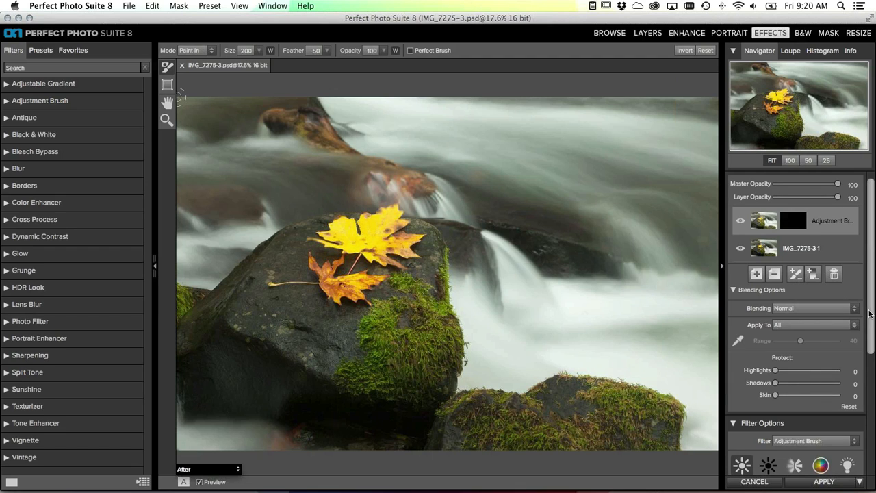
click(733, 290)
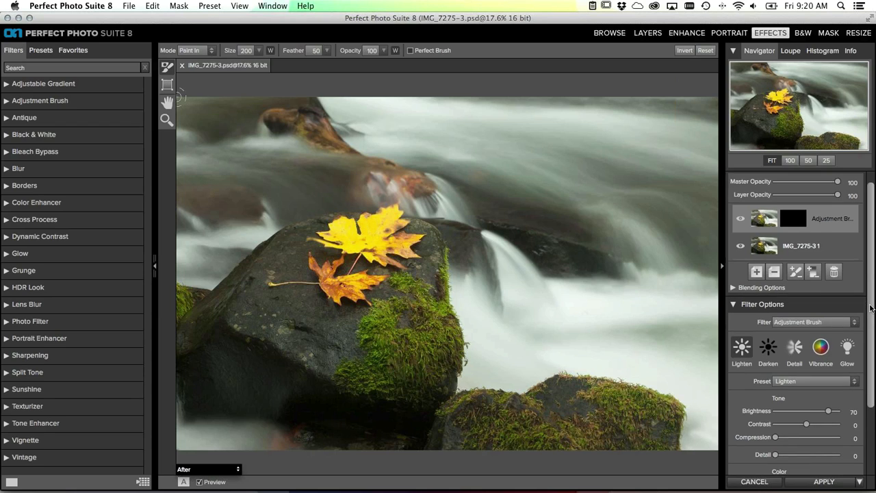
drag(871, 303, 871, 335)
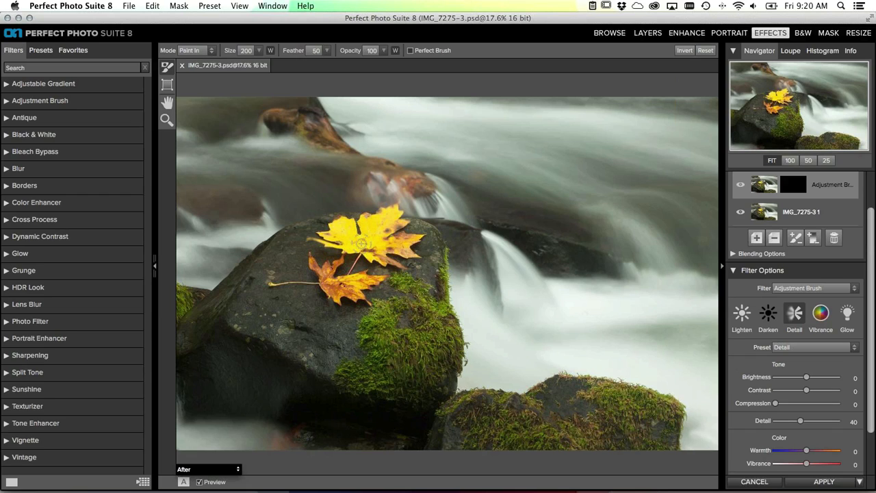
- Enlarge the adjustment brush to 600 and paint the Detail effect over the leaves and the large rock
key(bracketright)
key(bracketright)
mouse_move(362, 242)
mouse_down()
mouse_move(336, 264)
mouse_move(389, 228)
mouse_move(341, 231)
mouse_up()
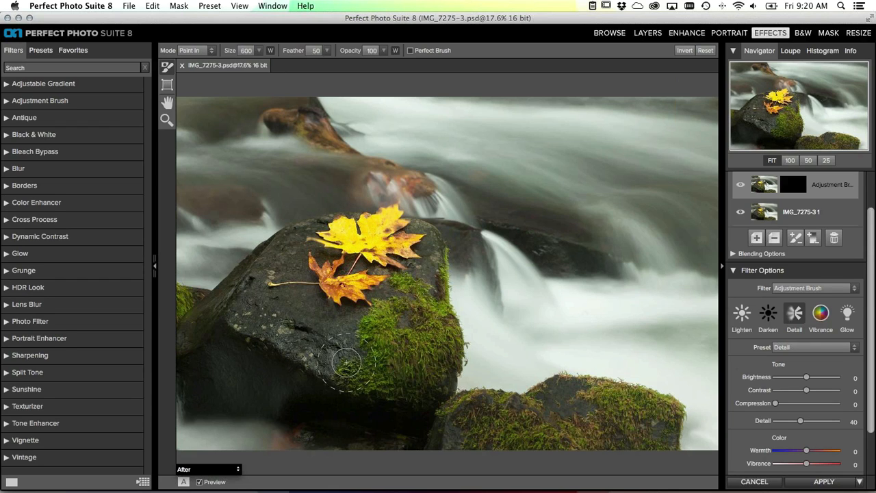
mouse_move(347, 362)
mouse_down()
mouse_move(432, 380)
mouse_move(443, 301)
mouse_move(431, 242)
mouse_move(309, 258)
mouse_move(305, 273)
mouse_move(401, 276)
mouse_move(304, 278)
mouse_move(328, 292)
mouse_move(298, 309)
mouse_move(402, 373)
mouse_move(417, 351)
mouse_move(406, 360)
mouse_move(419, 251)
mouse_move(339, 232)
mouse_move(311, 235)
mouse_move(260, 268)
mouse_move(234, 309)
mouse_move(431, 385)
mouse_move(437, 366)
mouse_move(411, 266)
mouse_move(324, 281)
mouse_up()
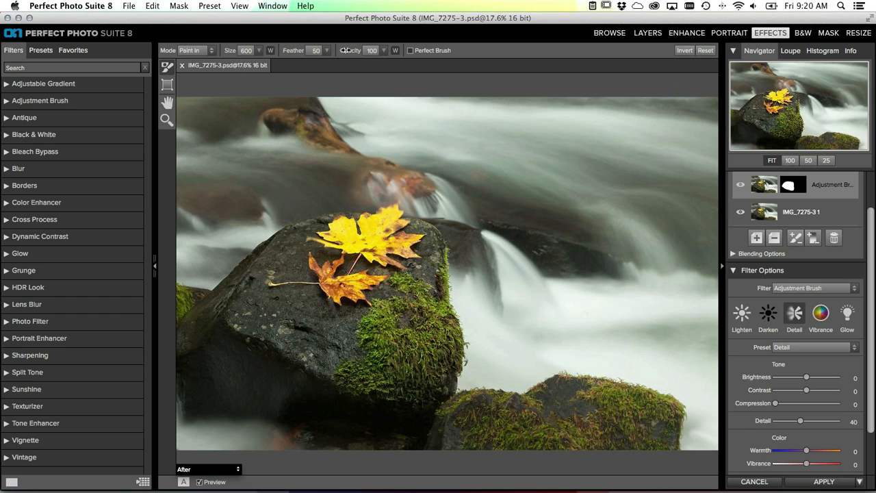
- Lower the brush opacity to 53, paint detail over the smaller mossy foreground rock, and compare the result with the unfiltered photo
drag(345, 50, 315, 50)
mouse_move(463, 428)
mouse_down()
mouse_move(474, 407)
mouse_move(553, 428)
mouse_move(662, 439)
mouse_move(664, 411)
mouse_move(558, 396)
mouse_move(599, 395)
mouse_move(637, 404)
mouse_move(582, 395)
mouse_move(469, 420)
mouse_move(493, 446)
mouse_move(668, 441)
mouse_up()
click(200, 482)
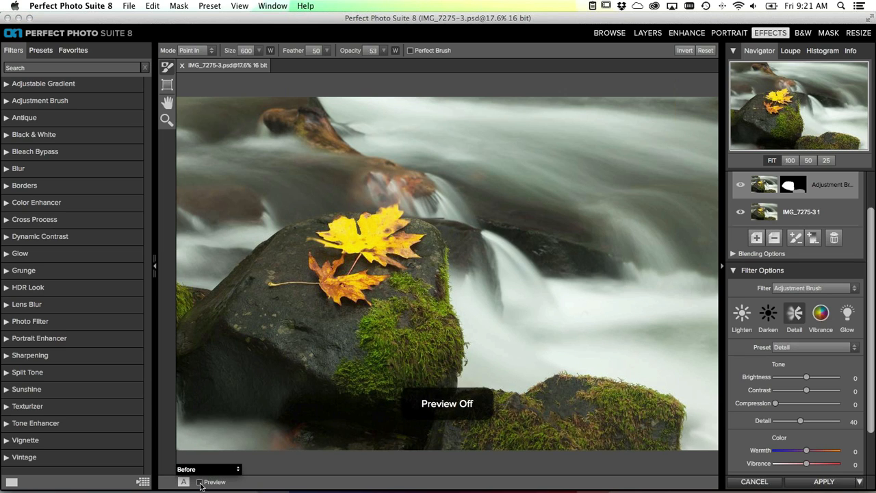
click(200, 482)
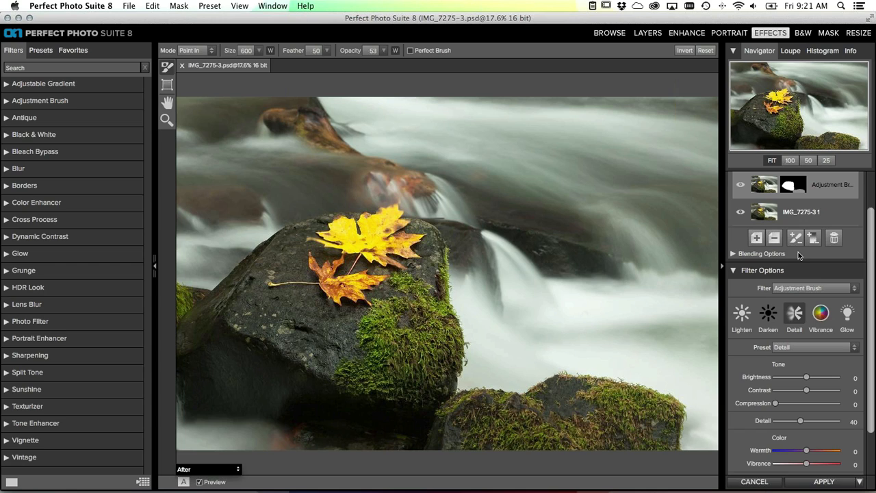
- Add a Color Enhancer filter layer to the stack and remove its automatic color correction
click(757, 238)
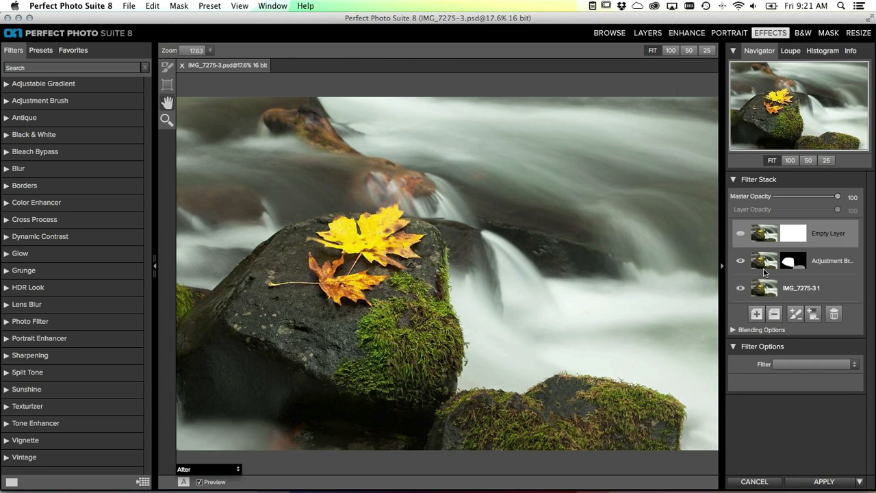
click(795, 365)
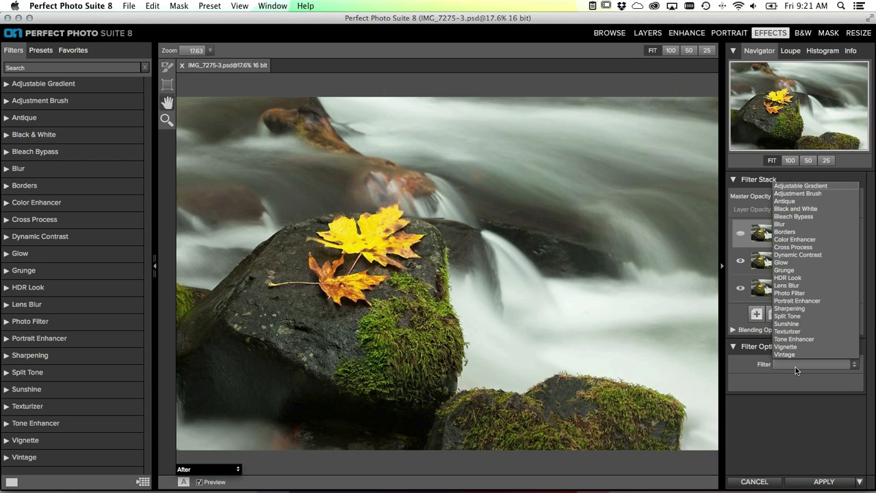
click(799, 240)
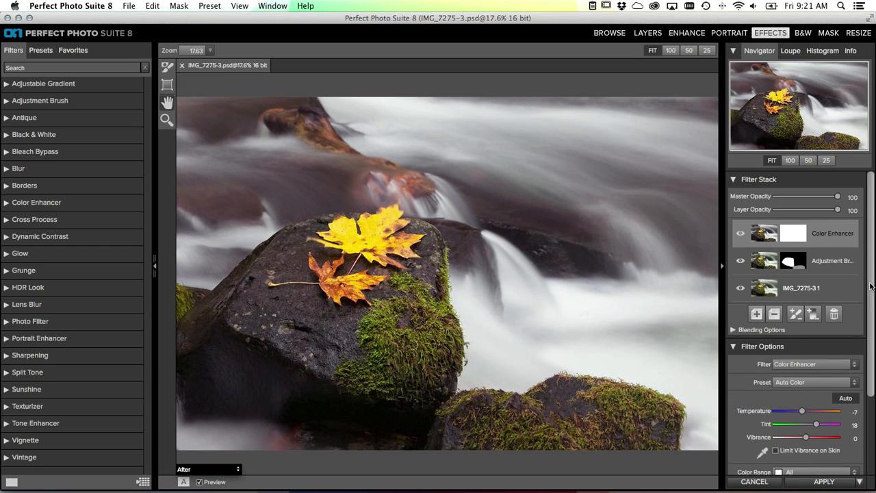
drag(871, 286, 864, 385)
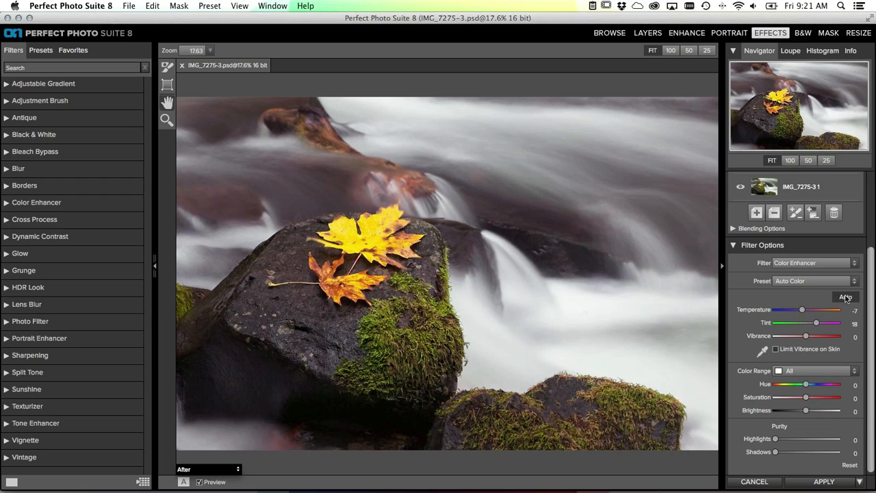
scroll(846, 298, up, 1)
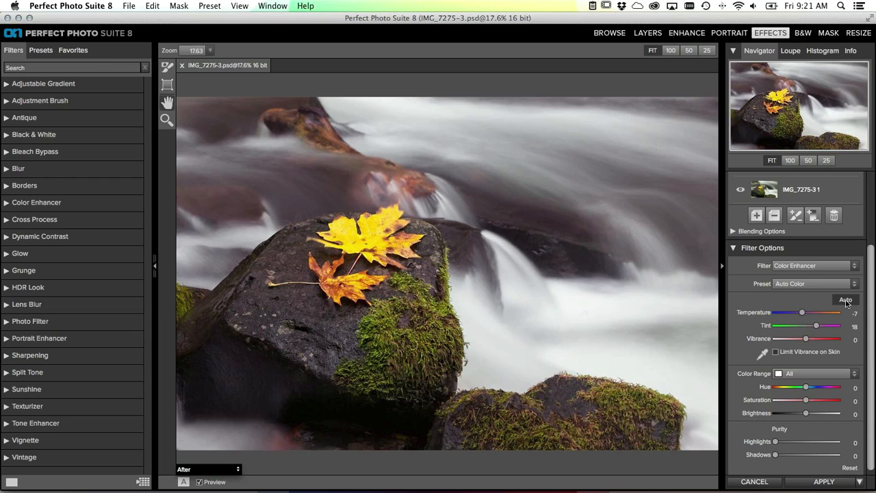
click(846, 301)
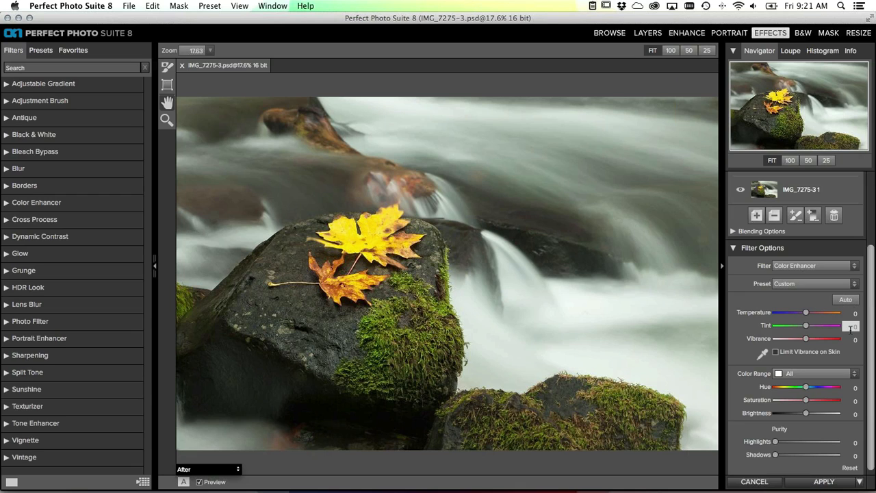
scroll(871, 346, down, 1)
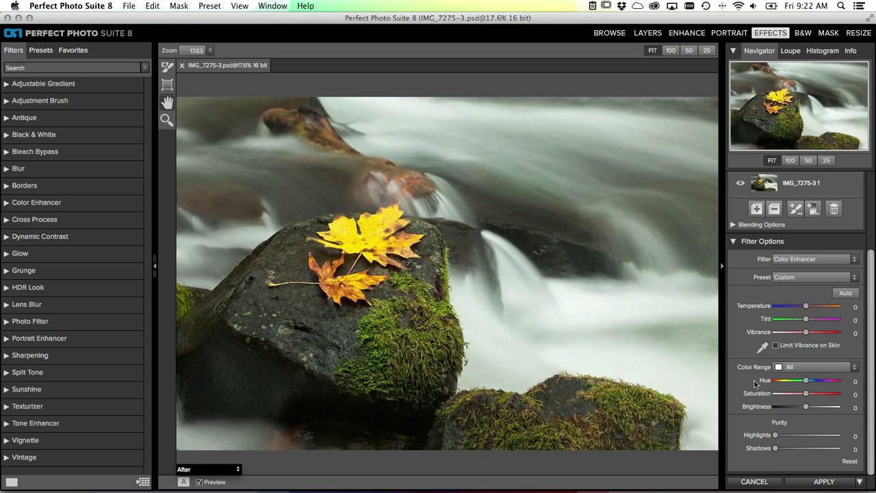
- Set the Color Enhancer's yellow range to hue 22 and saturation 11
click(789, 369)
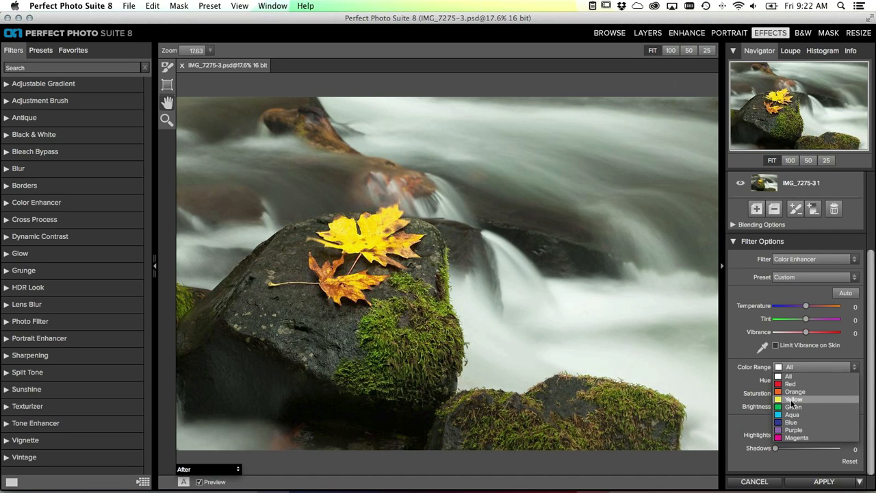
click(792, 400)
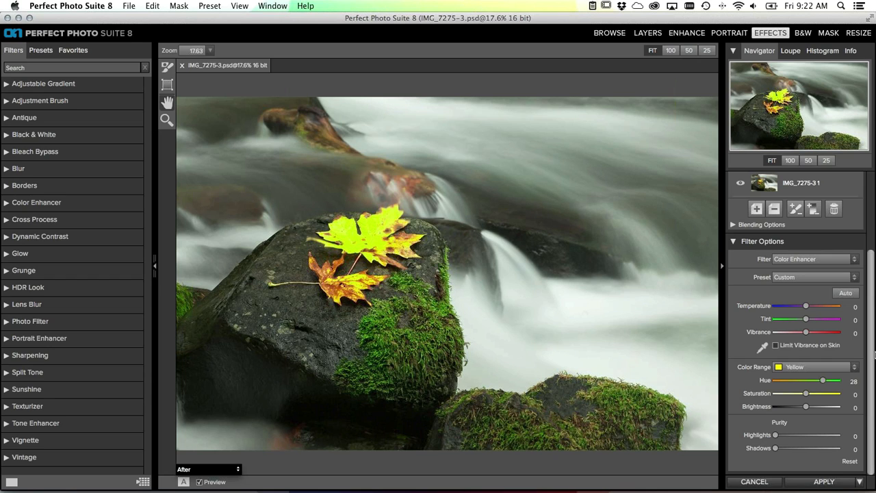
drag(822, 380, 819, 380)
- Paint the yellow Color Enhancer adjustment out of the leaves at 53 opacity, reducing the masking brush to size 400
click(167, 66)
mouse_move(341, 185)
mouse_down()
mouse_move(345, 228)
mouse_move(366, 246)
mouse_move(400, 244)
mouse_up()
key(bracketleft)
key(bracketleft)
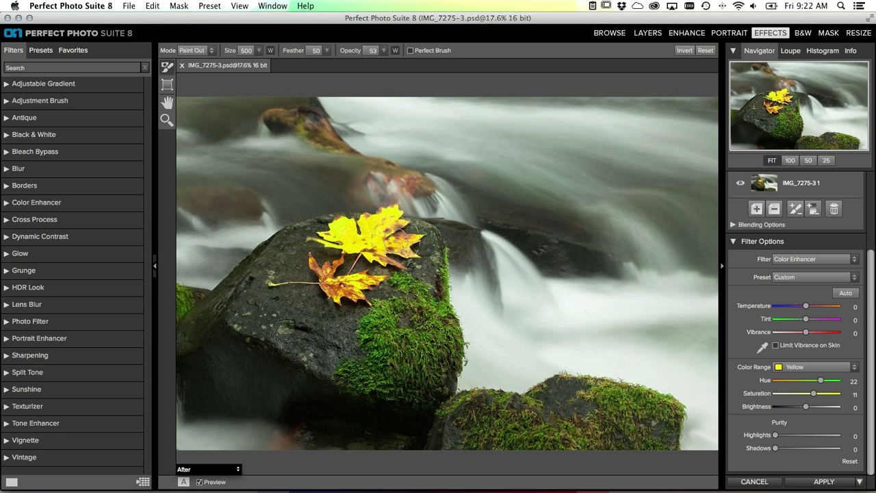
mouse_move(387, 211)
mouse_down()
mouse_move(335, 225)
mouse_move(373, 265)
mouse_move(356, 282)
mouse_move(335, 291)
mouse_move(277, 280)
mouse_move(373, 240)
mouse_move(410, 247)
mouse_move(413, 237)
mouse_move(395, 217)
mouse_move(331, 234)
mouse_move(394, 253)
mouse_move(412, 233)
mouse_move(388, 215)
mouse_move(394, 223)
mouse_move(335, 281)
mouse_move(352, 288)
mouse_move(378, 270)
mouse_move(284, 285)
mouse_move(360, 279)
mouse_move(382, 228)
mouse_move(364, 224)
mouse_move(346, 256)
mouse_up()
- Add a second Color Enhancer filter layer without automatic color correction and set the saturation of all colors to -40
drag(870, 285, 873, 195)
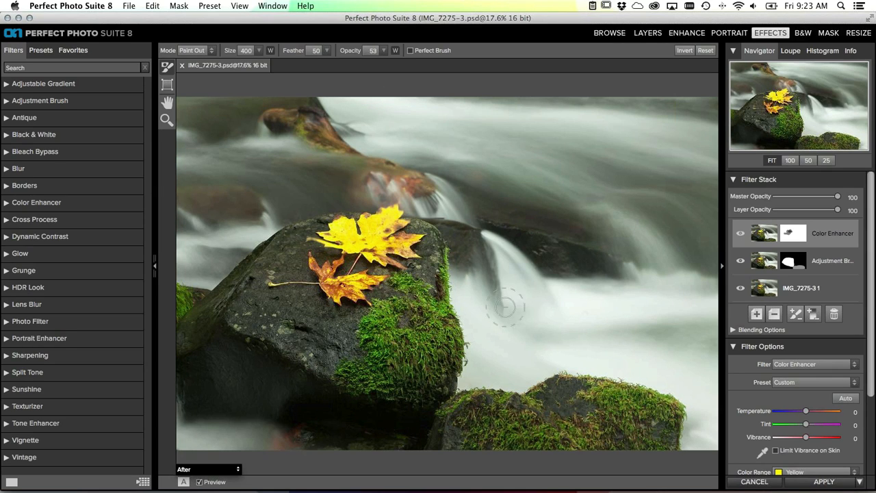
click(757, 315)
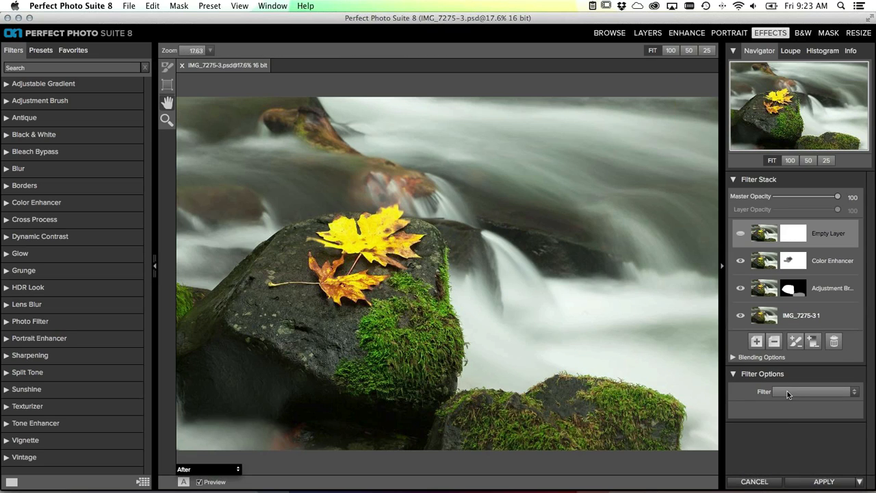
click(788, 391)
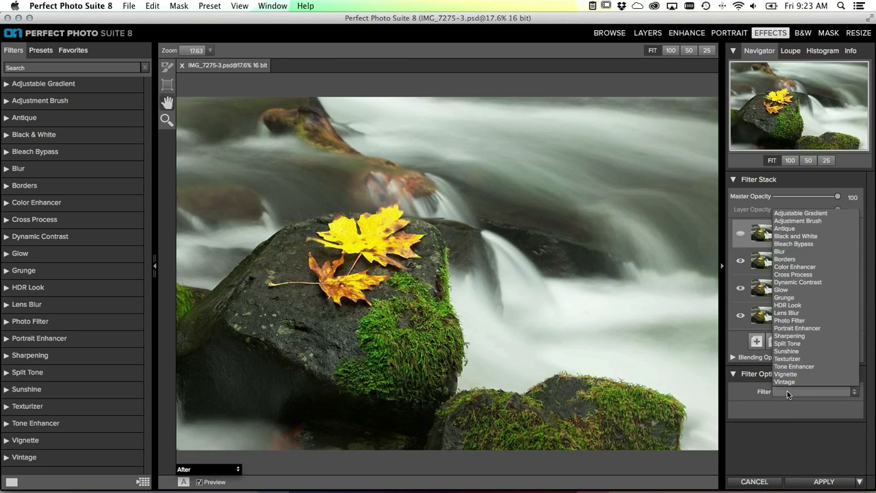
click(807, 268)
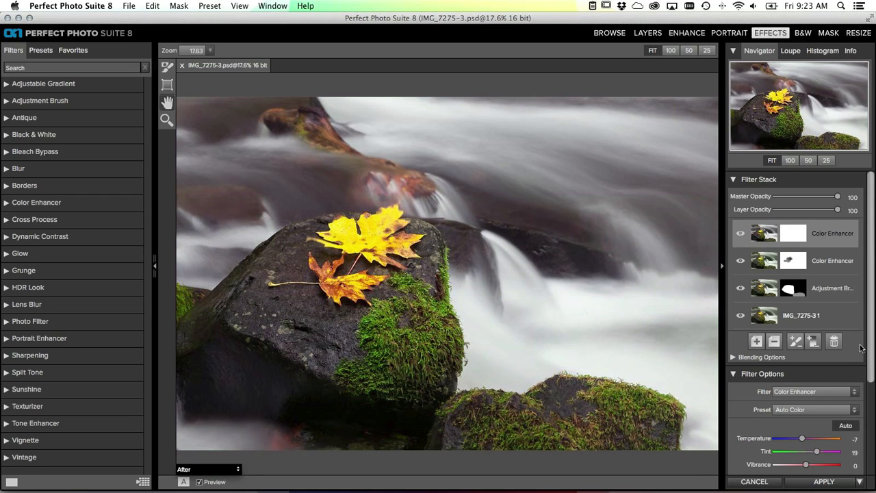
scroll(867, 353, down, 2)
click(848, 377)
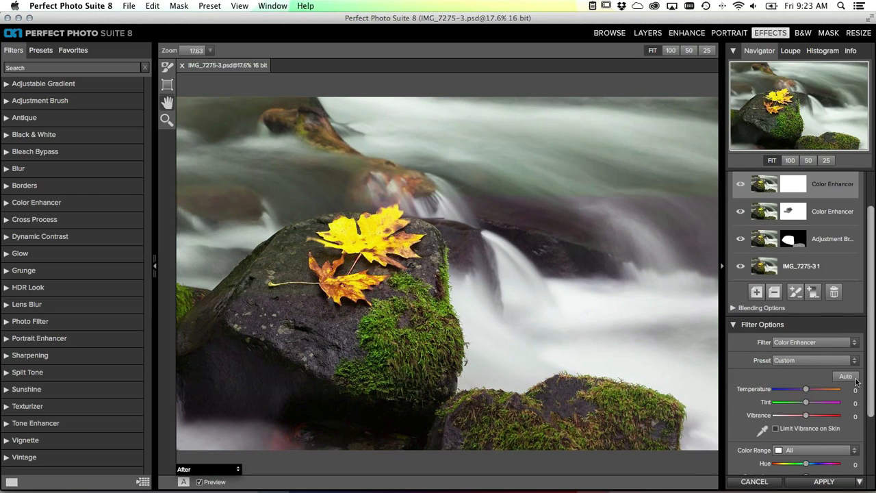
scroll(871, 425, down, 3)
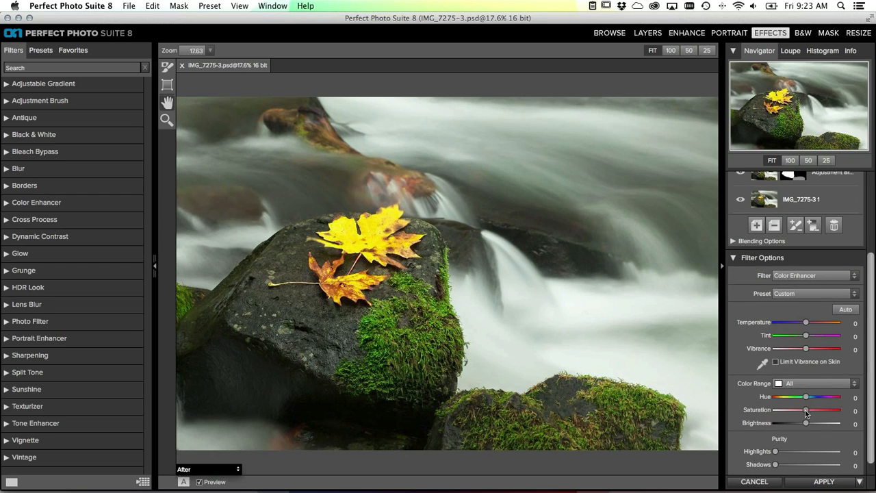
drag(806, 412, 784, 409)
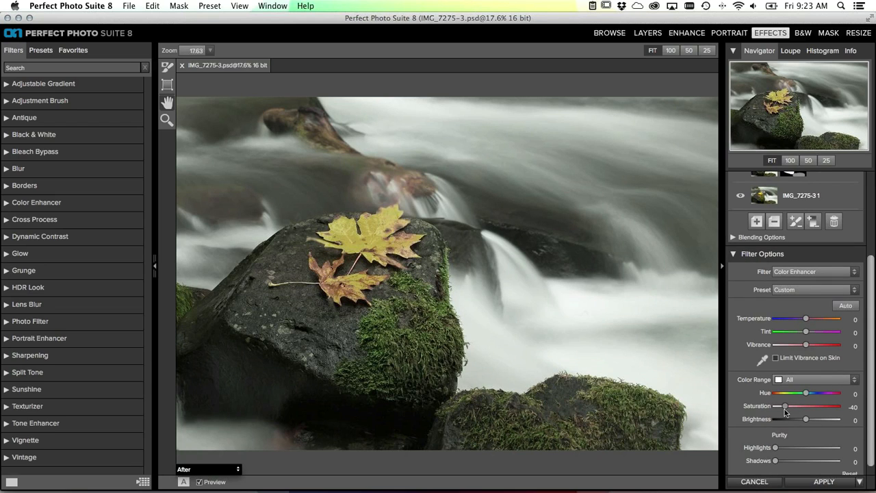
- Paint the desaturation out of the leaves, the large mossy rock and the smaller foreground rock with a size 700 brush at 100 opacity
click(167, 67)
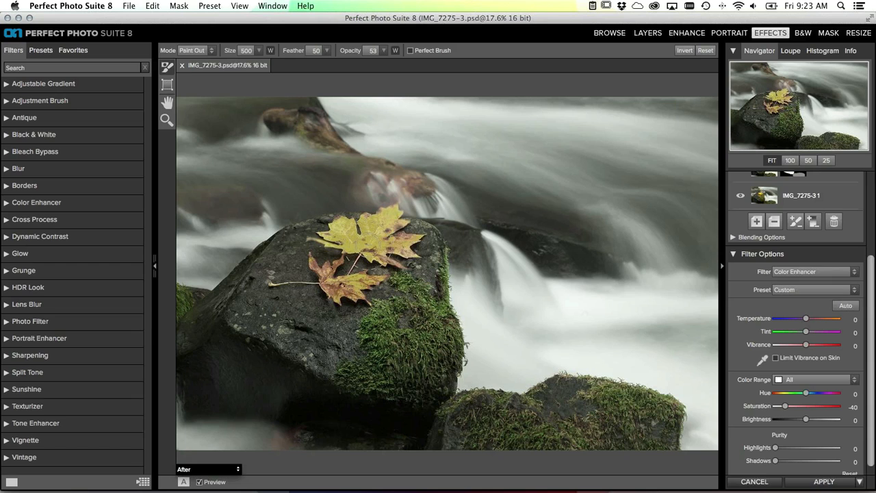
key(bracketright)
key(bracketright)
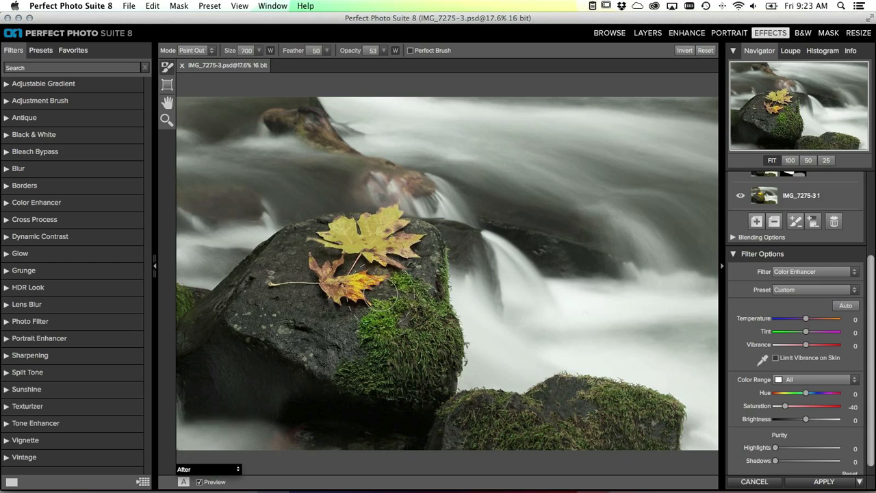
key(0)
mouse_move(410, 288)
mouse_down()
mouse_move(391, 226)
mouse_move(371, 217)
mouse_move(357, 234)
mouse_up()
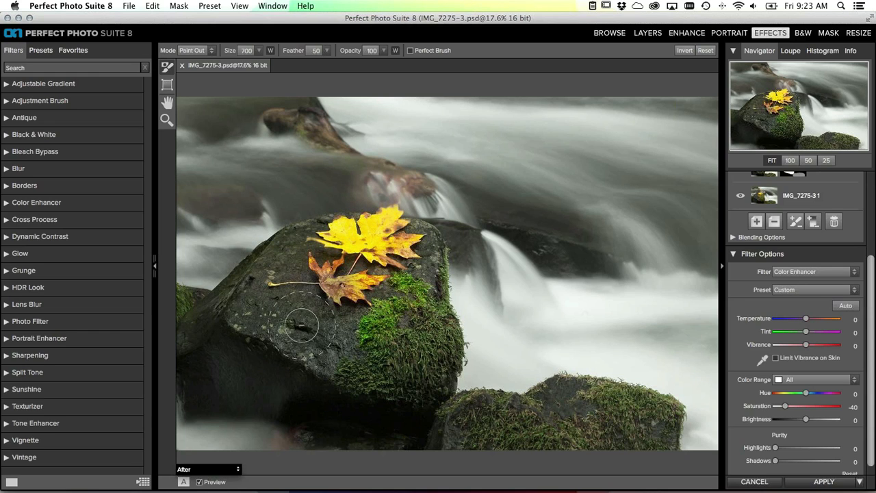
mouse_move(299, 333)
mouse_down()
mouse_move(374, 343)
mouse_move(373, 380)
mouse_move(390, 390)
mouse_move(434, 349)
mouse_move(445, 365)
mouse_move(424, 238)
mouse_up()
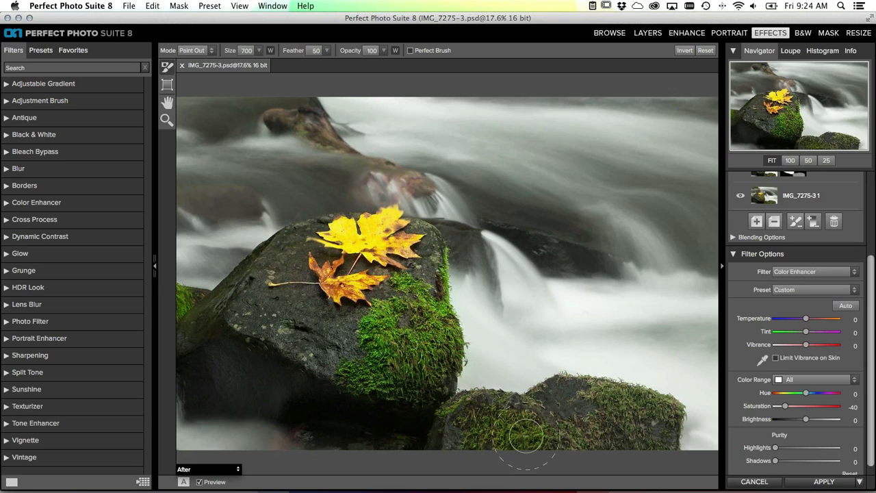
mouse_move(526, 436)
mouse_down()
mouse_move(636, 436)
mouse_move(665, 419)
mouse_move(561, 394)
mouse_move(487, 425)
mouse_move(555, 416)
mouse_move(633, 426)
mouse_up()
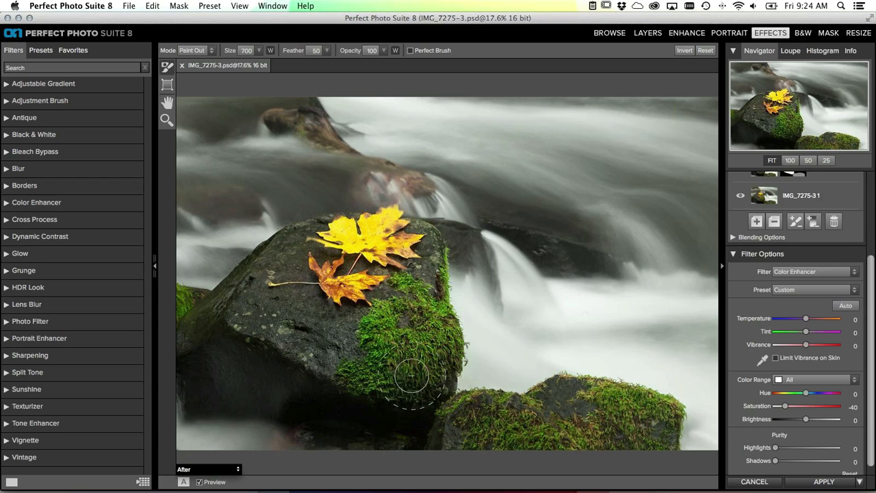
- Add a new filter layer to the stack and apply the Subtle Vignette preset to it
drag(873, 247, 872, 230)
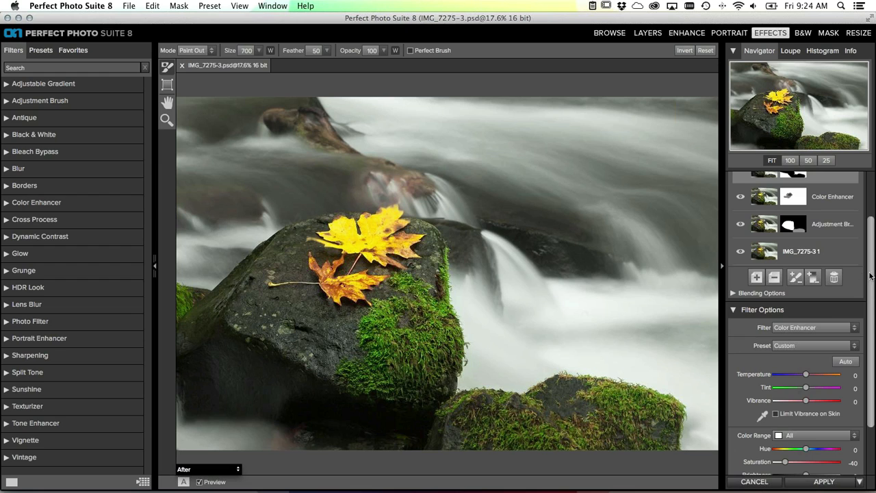
scroll(868, 274, up, 3)
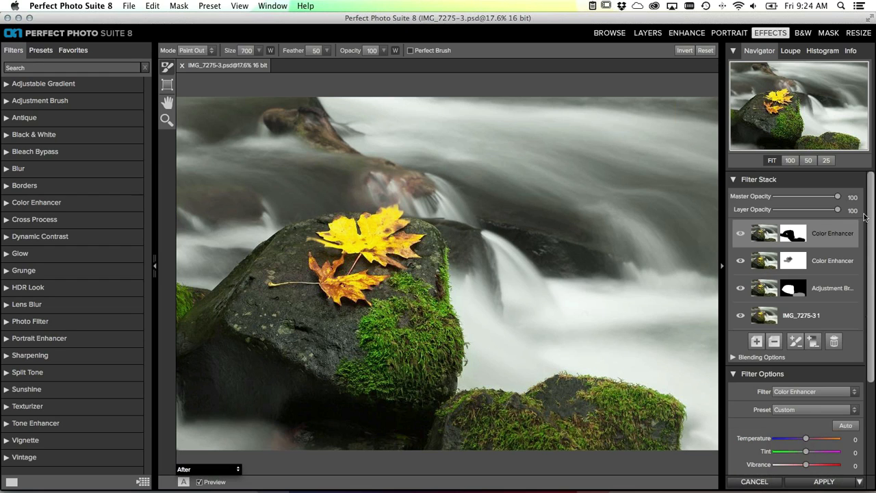
click(758, 342)
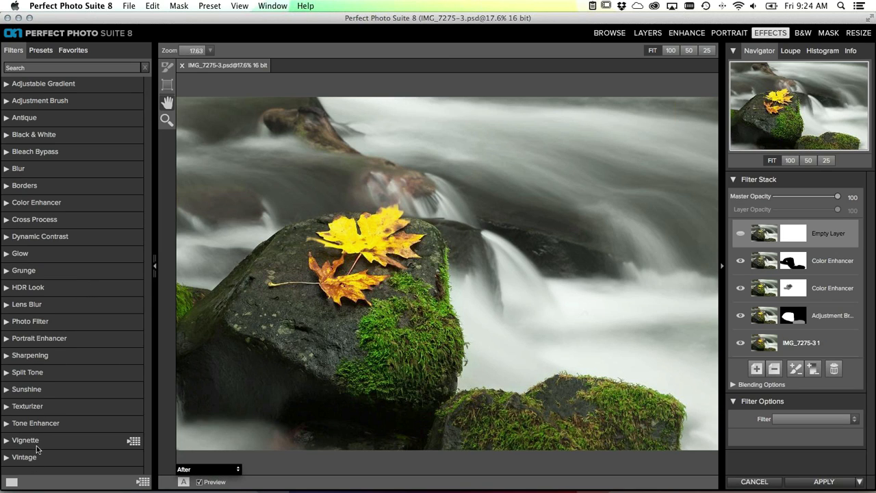
click(15, 437)
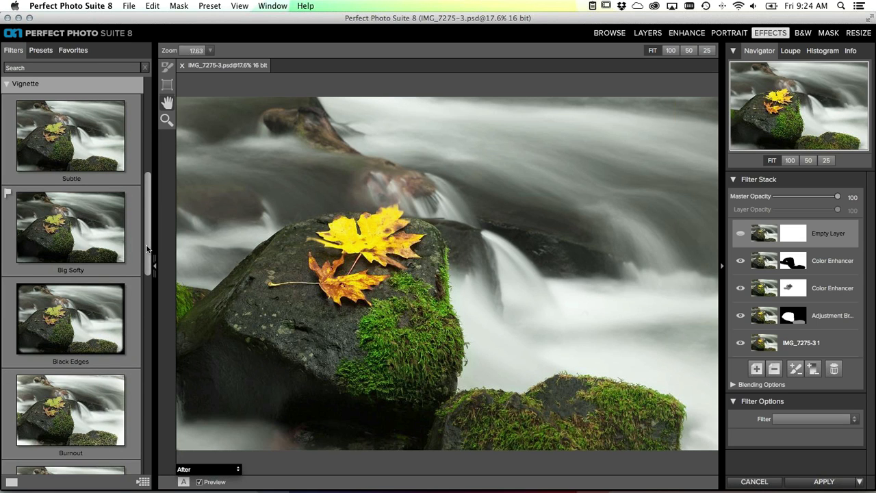
drag(147, 245, 122, 404)
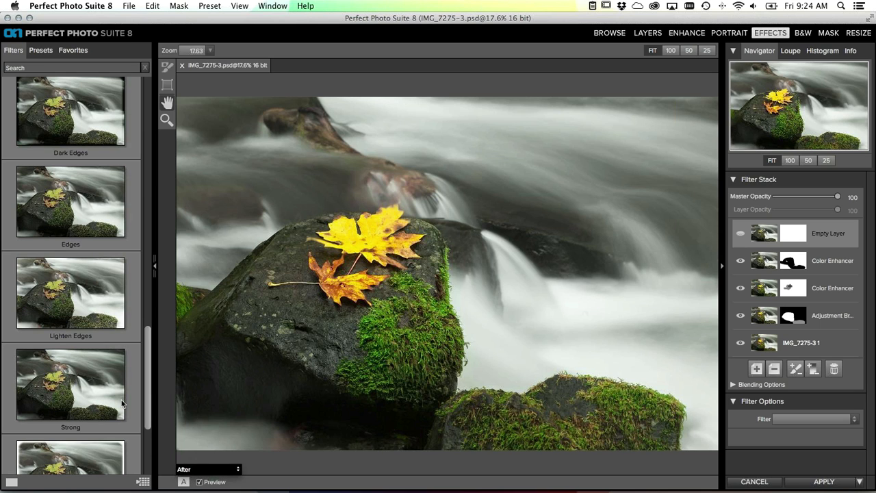
drag(122, 404, 128, 227)
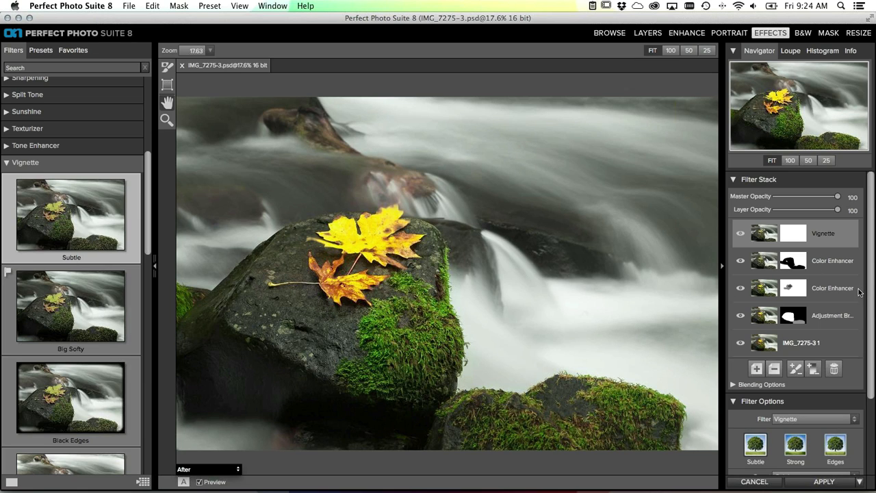
- Set the vignette's brightness to -54 and place its center at the large rock's upper edge beside the leaves
scroll(868, 293, down, 2)
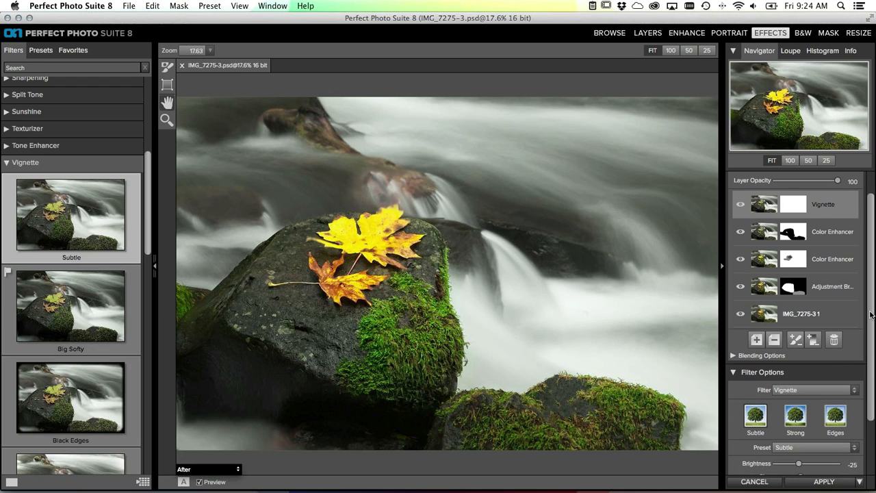
scroll(868, 337, down, 4)
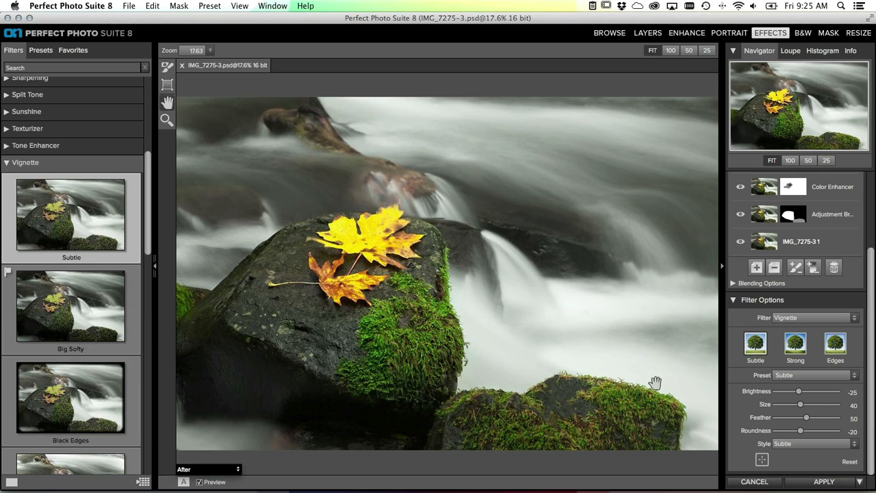
click(762, 461)
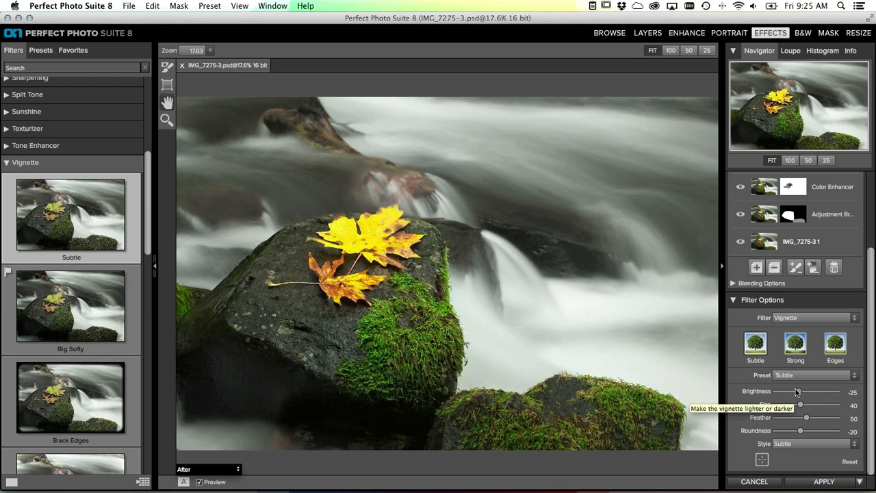
drag(801, 393, 789, 393)
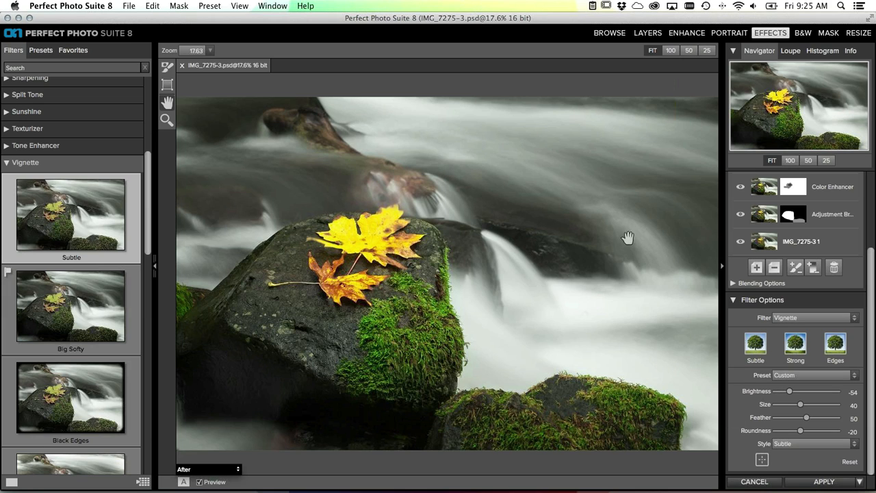
click(762, 459)
click(449, 247)
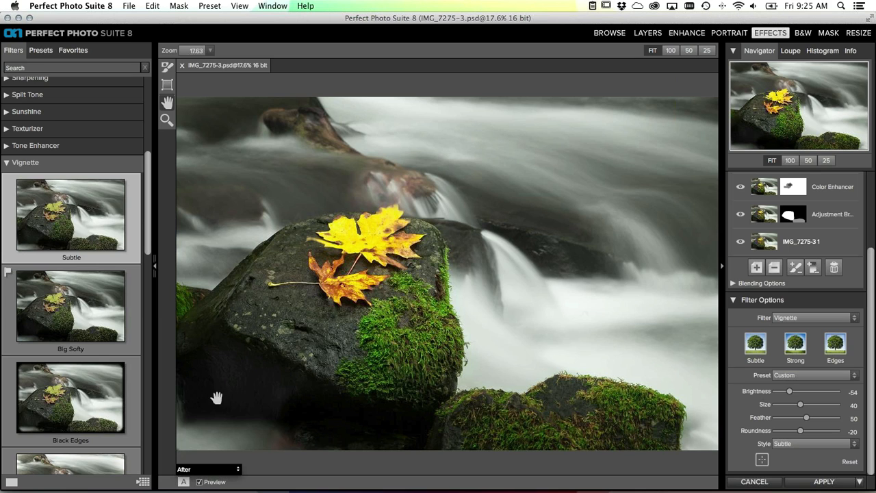
- Compare the photo with and without the filter stack, and apply the effects
click(200, 483)
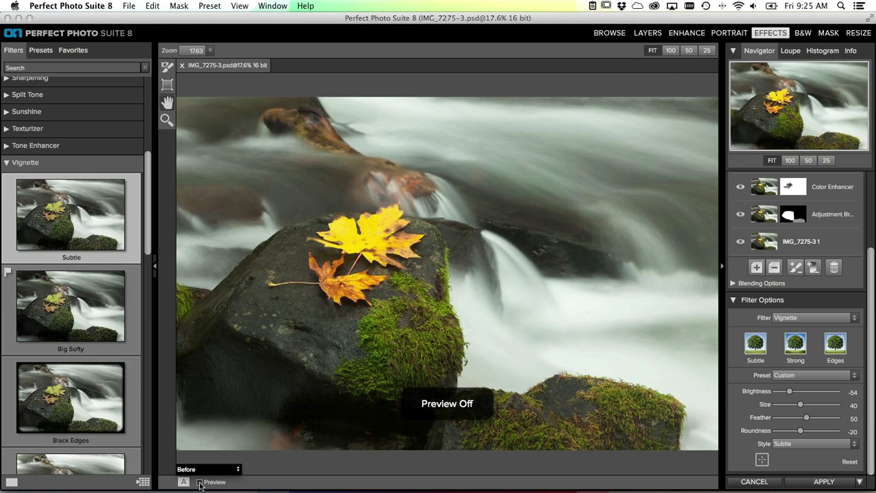
click(199, 483)
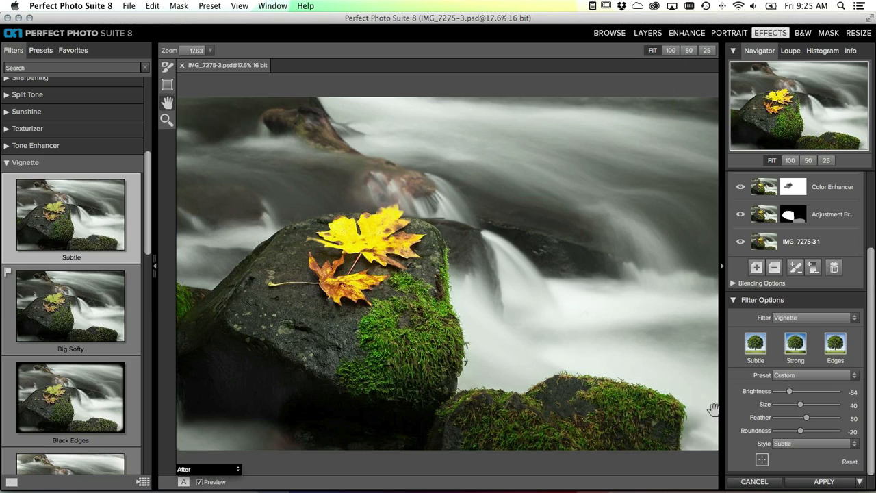
click(822, 482)
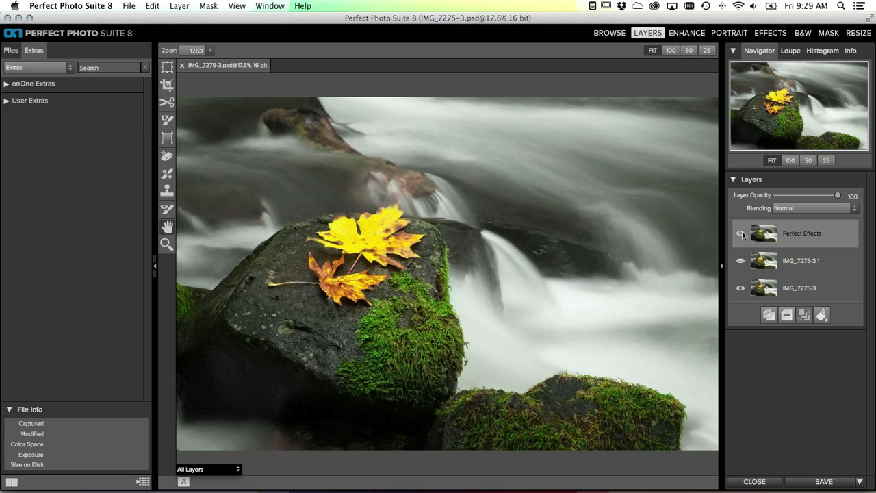
- Compare the edit stages by toggling the visibility of the Perfect Effects and IMG_7275-3 1 layers
click(742, 234)
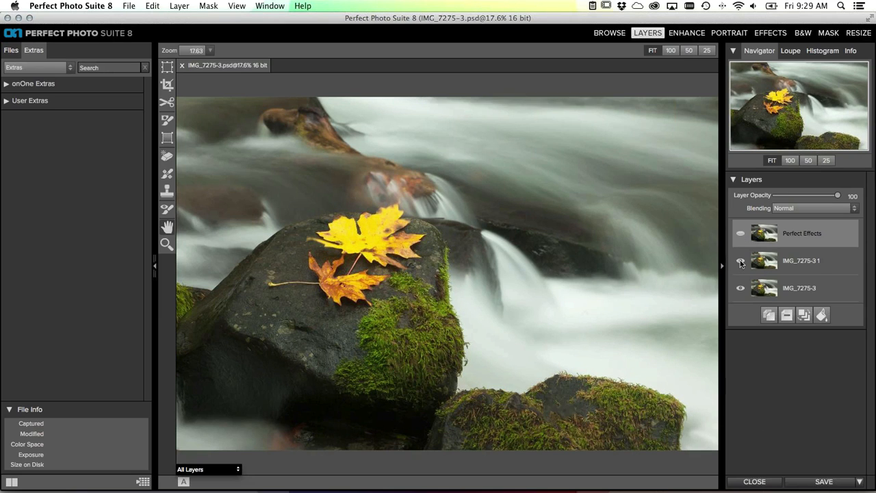
click(741, 261)
click(741, 262)
click(741, 262)
click(740, 234)
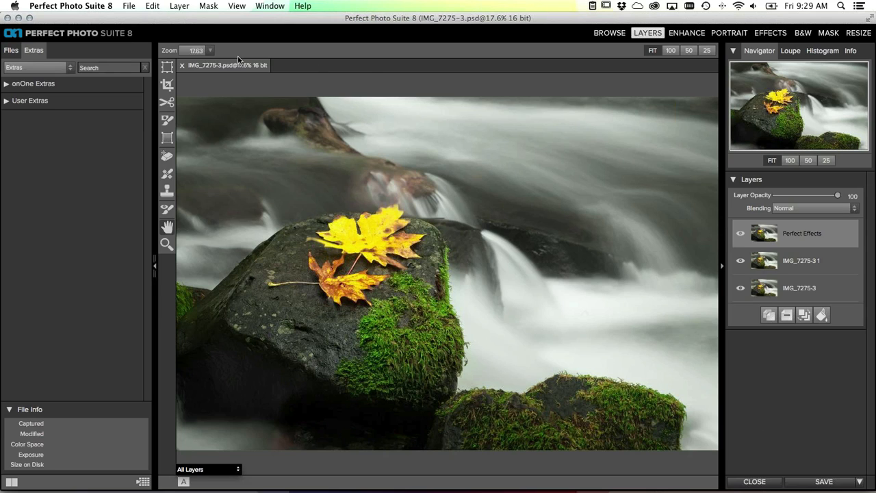
- Close the IMG_7275-3.psd document and switch to Adobe Photoshop Lightroom 5
click(183, 67)
click(397, 267)
mouse_move(438, 487)
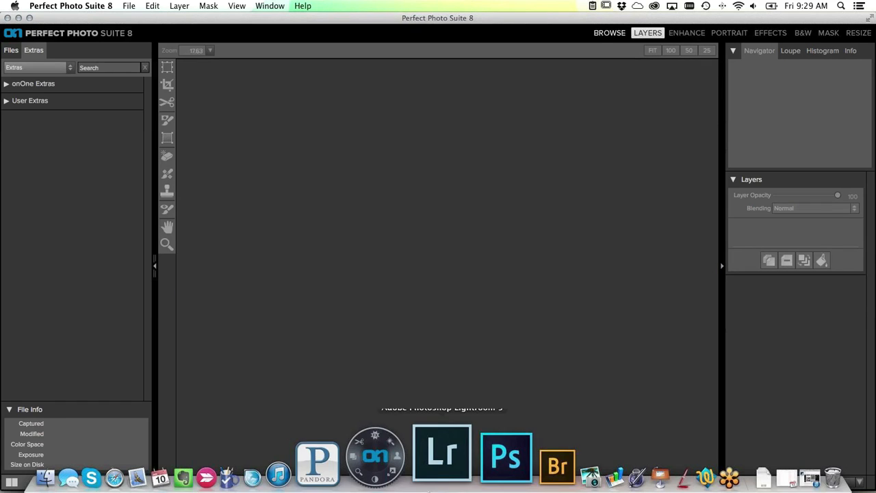
click(431, 473)
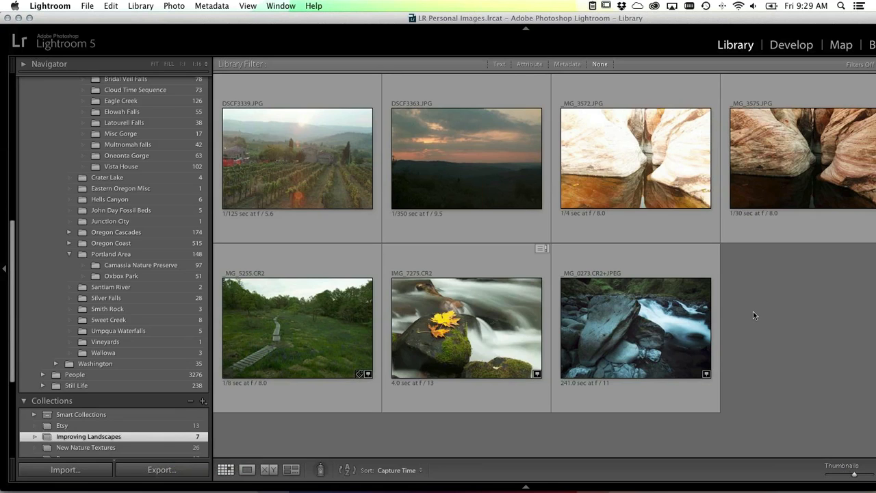
- View _MG_3575.JPG enlarged and browse through the other photos in the Improving Landscapes collection
click(767, 221)
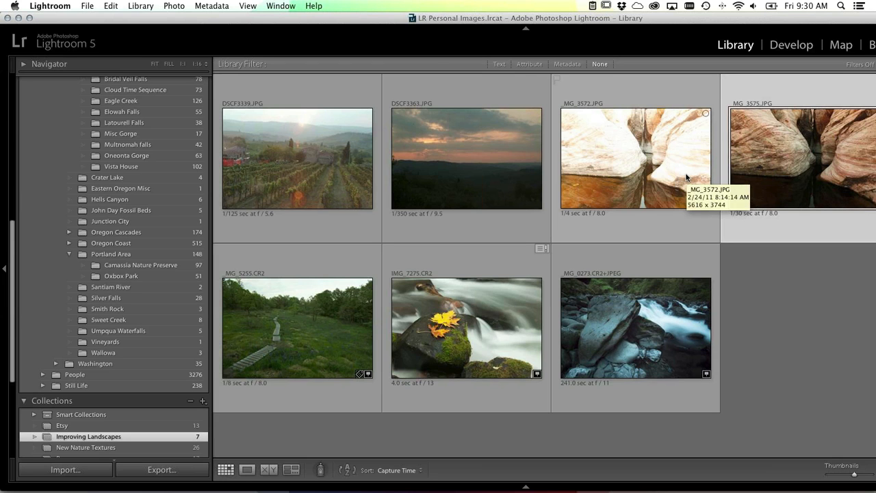
key(e)
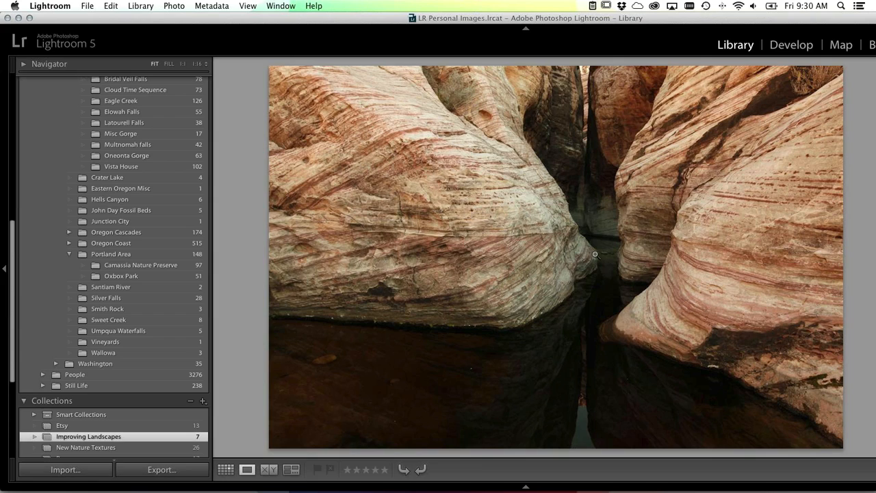
key(Right)
key(Right)
key(Right)
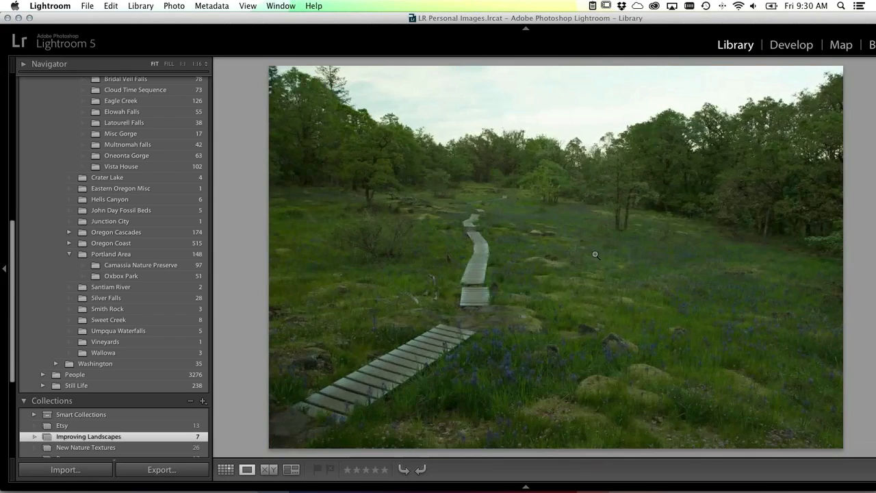
key(Left)
key(Left)
key(Left)
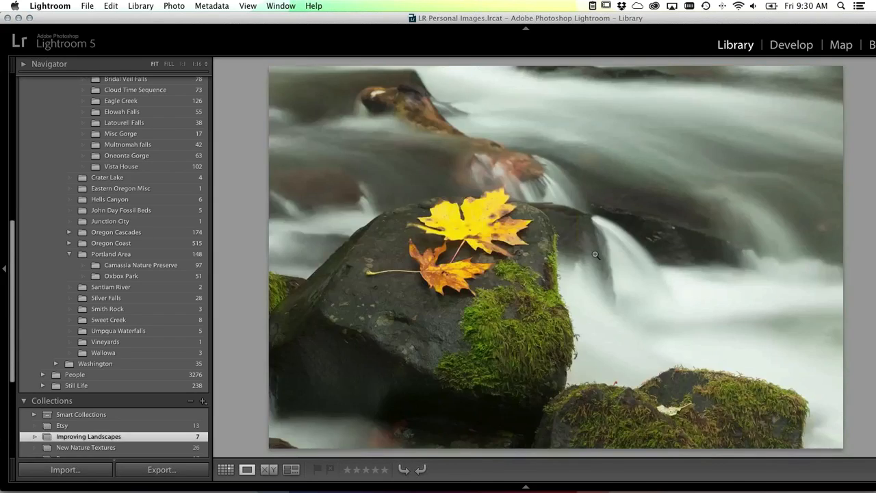
- Return to the thumbnail grid and open the selected _MG_3572.JPG and _MG_3575.JPG as layers in Perfect Layers 8
key(Left)
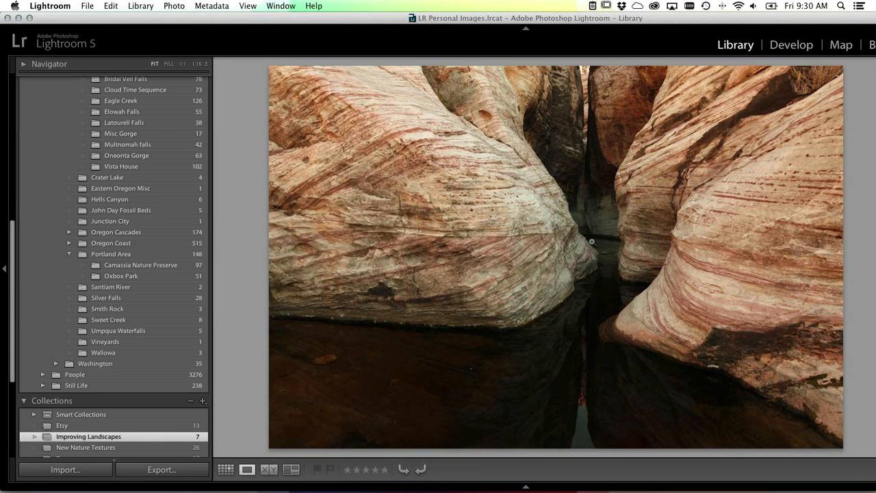
key(g)
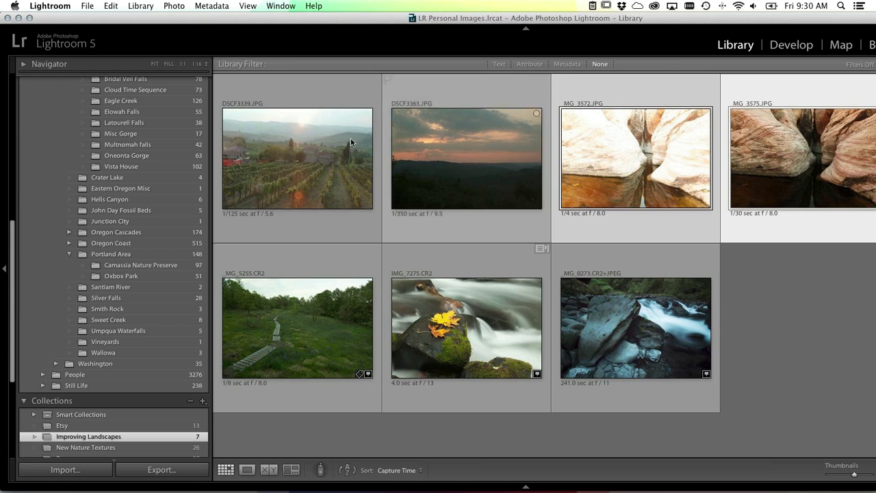
click(89, 7)
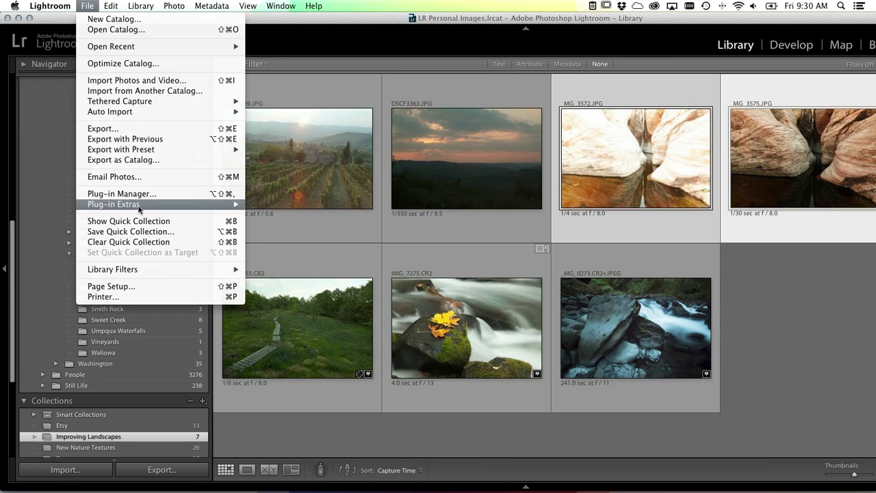
mouse_move(137, 207)
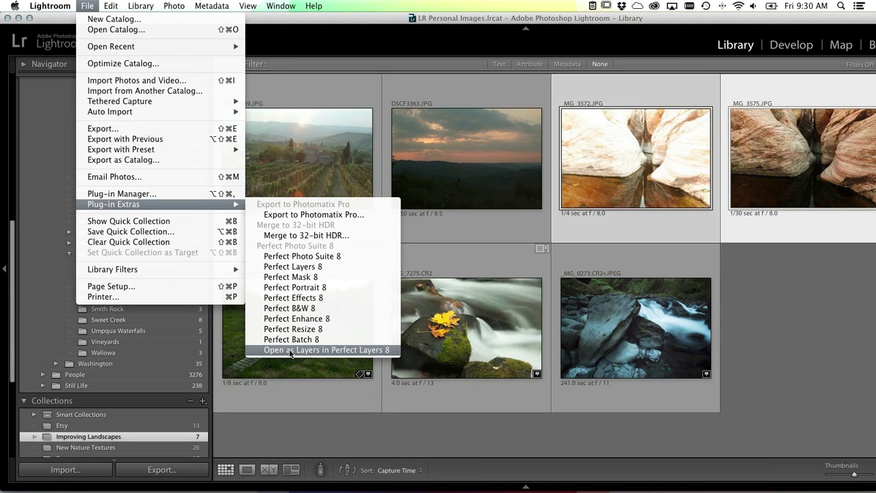
click(381, 350)
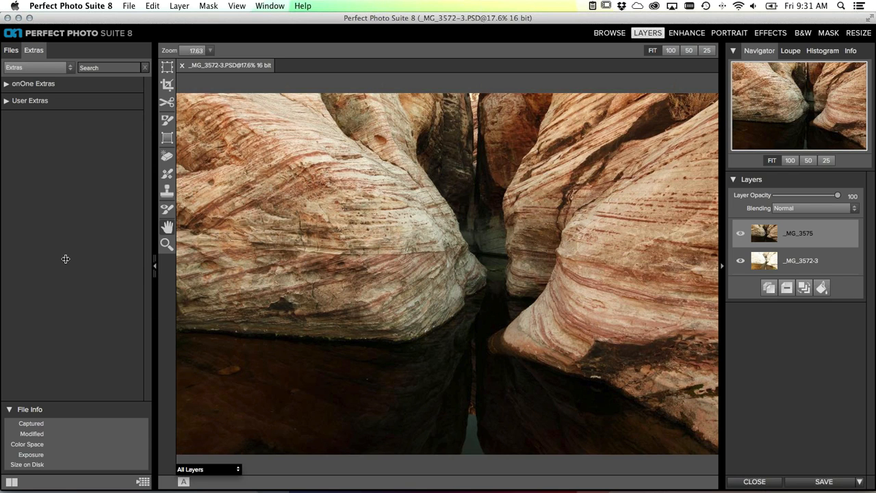
- Hide the Extras browser and move the _MG_3572-3 layer above _MG_3575 in the layer stack
drag(65, 258, 19, 259)
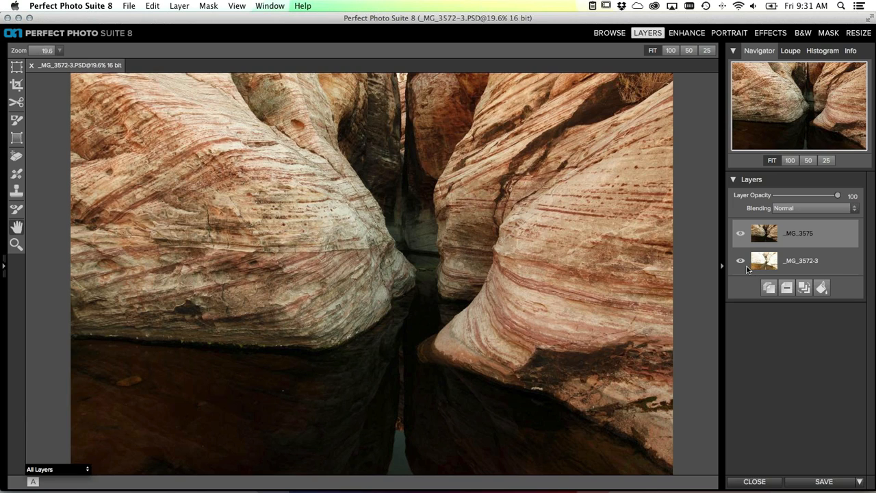
click(795, 261)
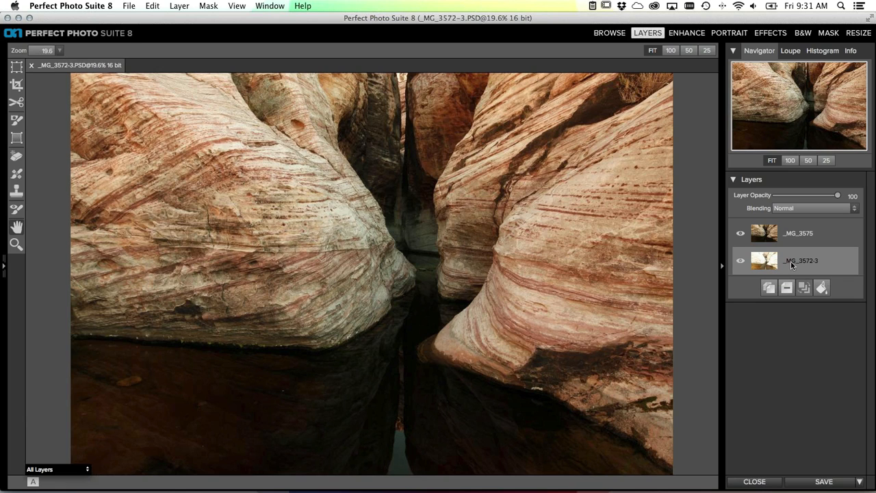
drag(792, 265, 791, 231)
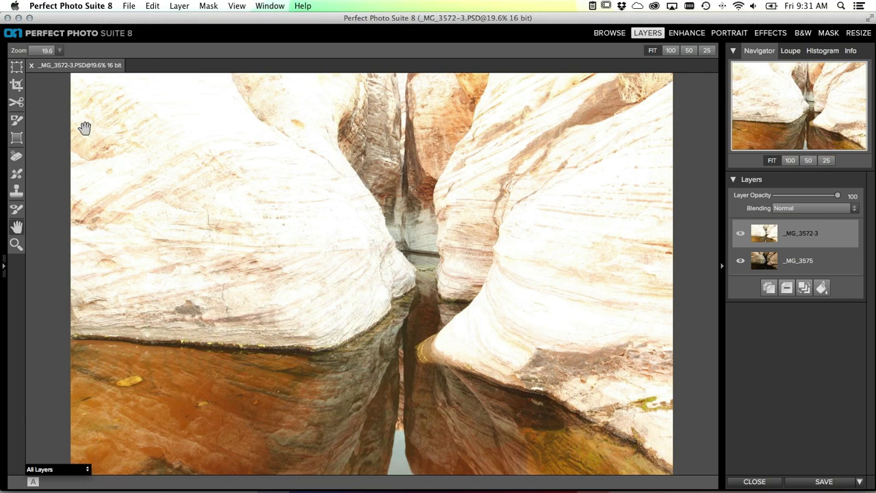
- Mask the _MG_3572-3 layer with a gradient Masking Bug, trying Linear Bottom and settling on Linear Top
click(17, 139)
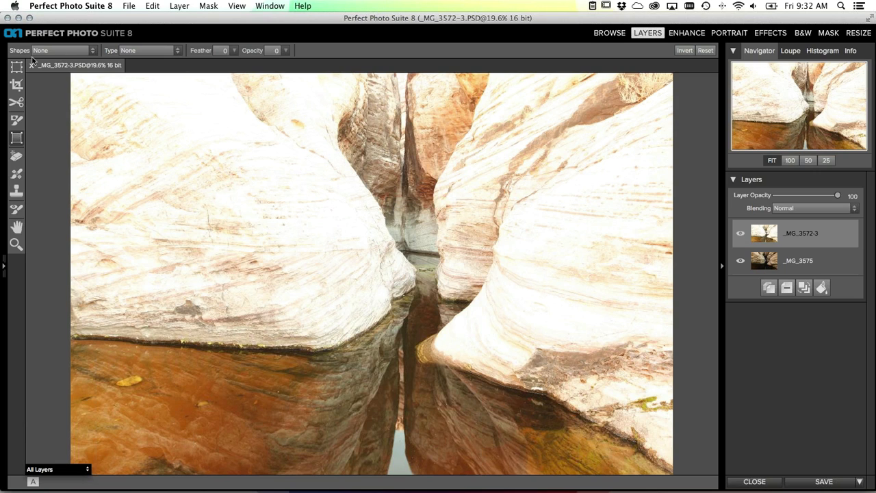
click(81, 53)
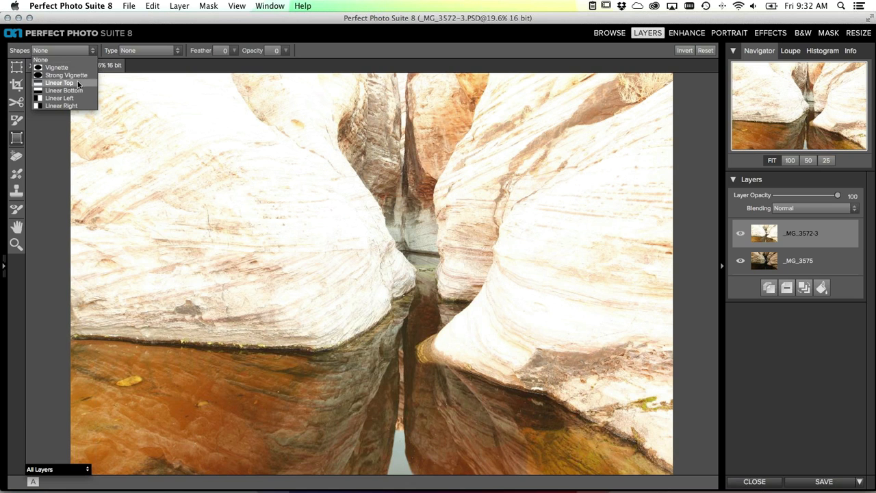
key(Escape)
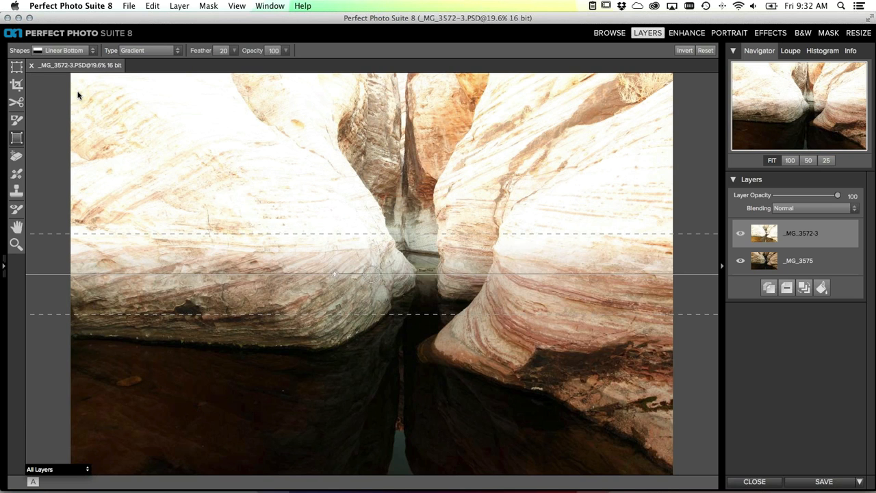
click(58, 51)
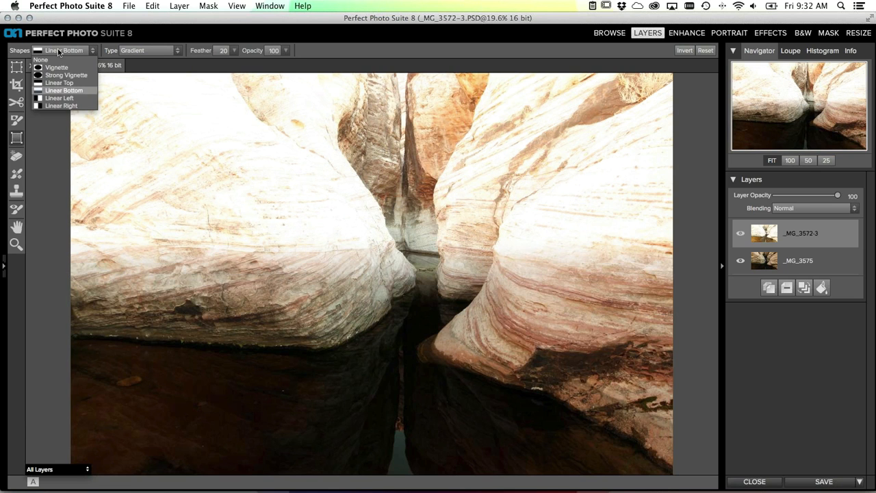
click(61, 83)
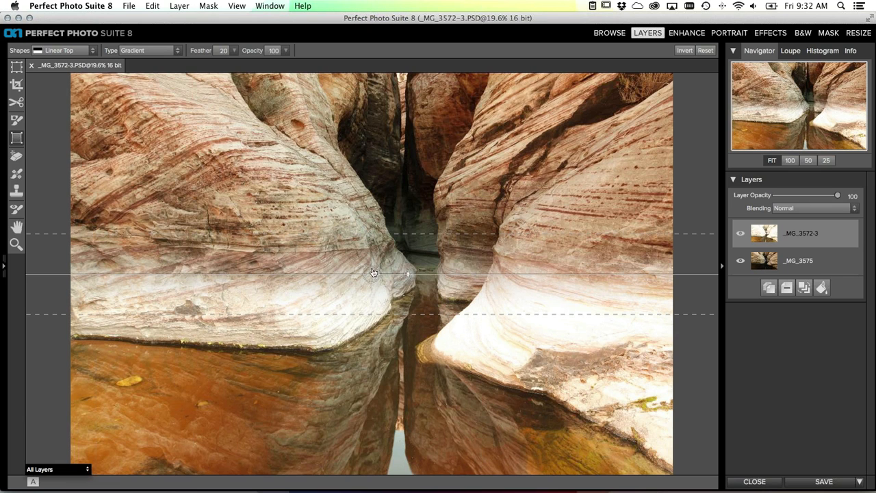
- Tilt and lower the mask gradient to follow the waterline, widen its feather to 29, and leave the Masking Bug
drag(370, 276, 412, 351)
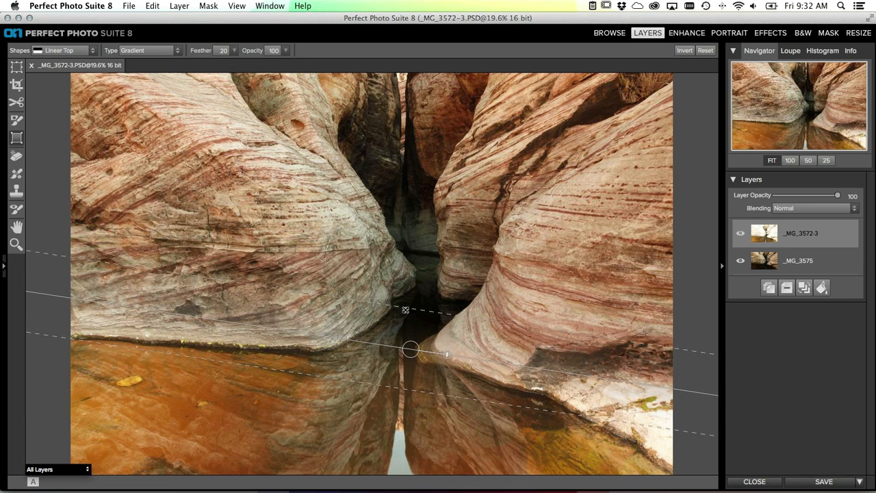
drag(405, 310, 401, 289)
drag(412, 352, 410, 366)
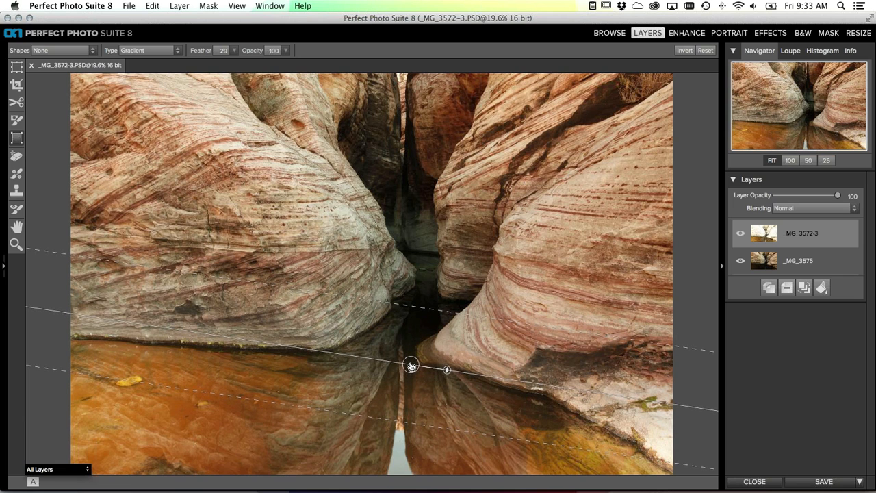
click(19, 228)
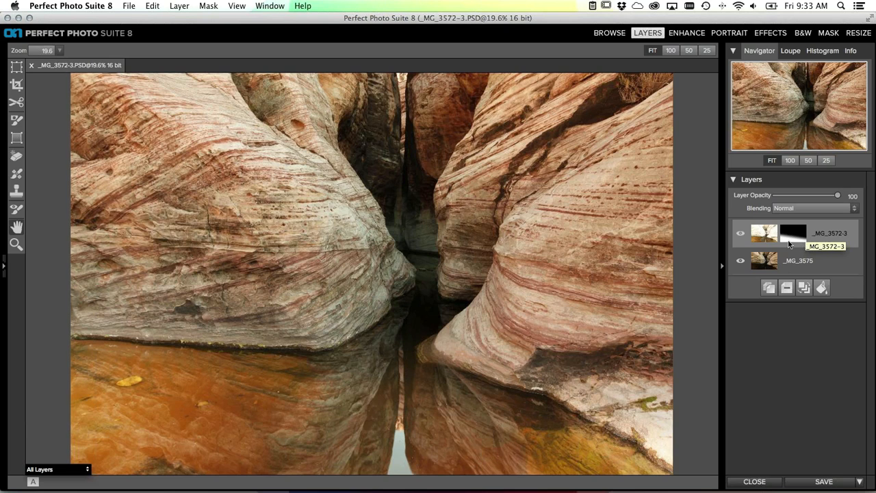
- Set up the Masking Brush in Paint Out mode with size 800, feather 75 and opacity 85
click(15, 121)
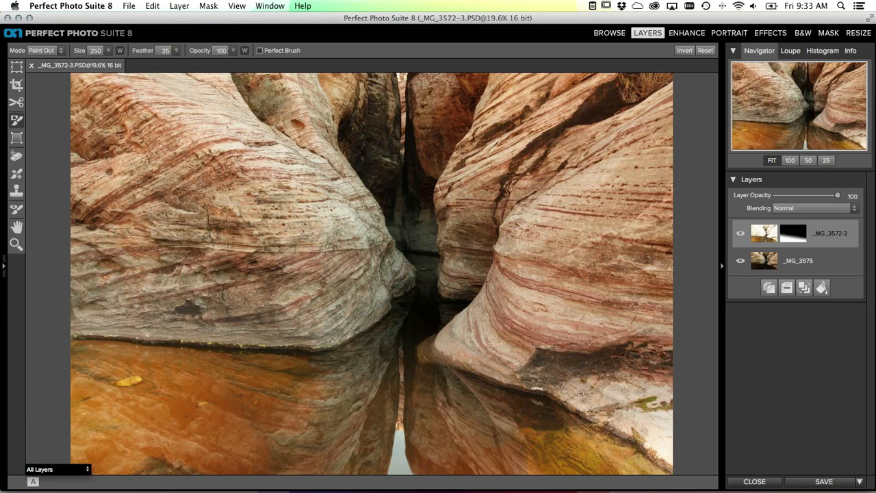
key(bracketright)
key(bracketright)
key(bracketright)
key(bracketleft)
key(bracketleft)
key(bracketright)
key(bracketright)
key(shift+bracketright)
key(shift+bracketright)
key(shift+bracketright)
key(shift+bracketright)
key(shift+bracketleft)
key(shift+bracketleft)
key(shift+bracketleft)
key(shift+bracketleft)
key(shift+bracketleft)
key(shift+bracketright)
key(shift+bracketright)
key(shift+bracketright)
key(shift+bracketright)
key(shift+bracketright)
key(shift+bracketright)
key(shift+bracketright)
key(shift+bracketright)
key(shift+bracketleft)
key(shift+bracketleft)
key(shift+bracketleft)
key(shift+bracketleft)
key(shift+bracketleft)
key(shift+bracketleft)
key(shift+bracketleft)
key(shift+bracketleft)
key(shift+bracketleft)
key(shift+bracketleft)
key(shift+bracketleft)
key(shift+bracketleft)
key(shift+bracketleft)
key(shift+bracketleft)
key(shift+bracketright)
key(shift+bracketright)
key(shift+bracketright)
key(shift+bracketright)
key(shift+bracketright)
key(shift+bracketright)
key(shift+bracketright)
key(shift+bracketright)
key(shift+bracketright)
key(shift+bracketright)
key(shift+bracketright)
key(shift+bracketright)
- Paint the bright exposure out of the _MG_3572-3 mask along the rock edges above the waterline
mouse_move(649, 388)
mouse_down()
mouse_move(643, 414)
mouse_move(657, 445)
mouse_move(624, 401)
mouse_move(568, 366)
mouse_move(432, 352)
mouse_up()
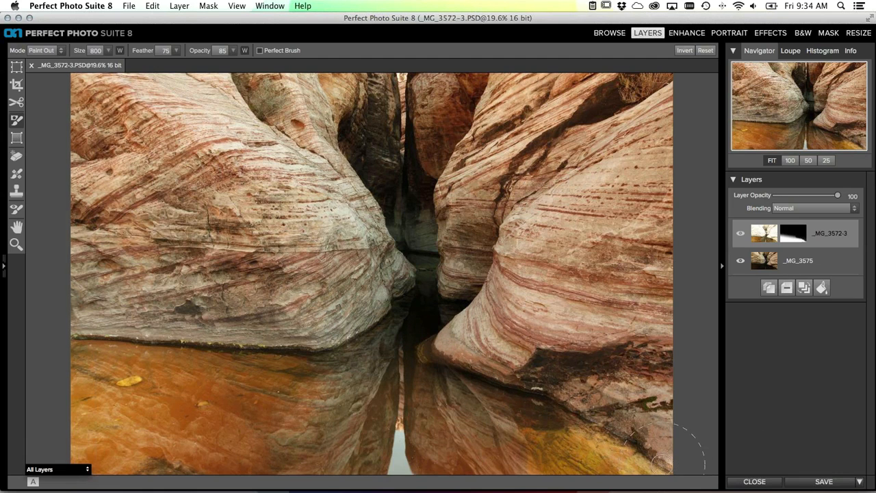
mouse_move(595, 414)
mouse_down()
mouse_move(511, 383)
mouse_move(518, 412)
mouse_move(572, 380)
mouse_up()
mouse_move(654, 442)
mouse_down()
mouse_move(582, 375)
mouse_move(438, 348)
mouse_move(403, 321)
mouse_move(383, 261)
mouse_move(388, 271)
mouse_move(367, 281)
mouse_move(355, 303)
mouse_move(320, 311)
mouse_move(95, 288)
mouse_move(80, 291)
mouse_move(79, 302)
mouse_move(331, 319)
mouse_move(377, 298)
mouse_move(396, 268)
mouse_move(362, 295)
mouse_move(273, 308)
mouse_move(114, 296)
mouse_move(71, 306)
mouse_move(103, 311)
mouse_move(71, 310)
mouse_move(180, 310)
mouse_move(396, 291)
mouse_up()
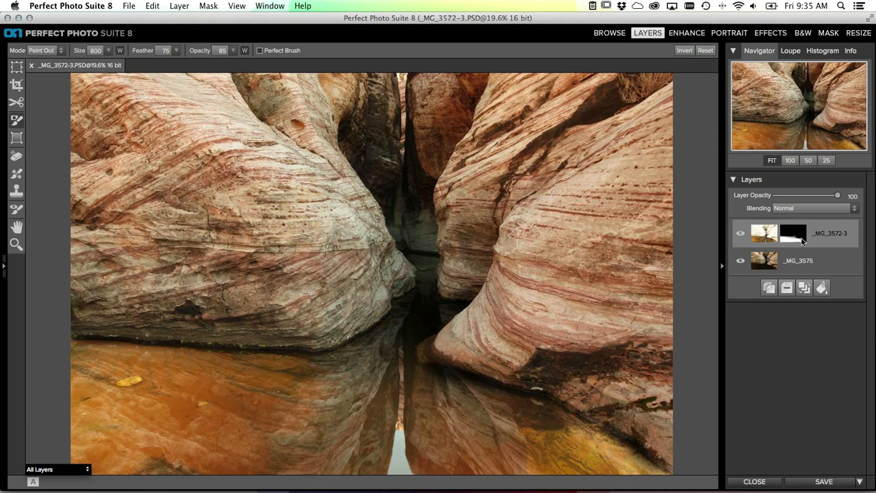
- Switch the Masking Brush to Paint In at opacity 9 and brighten the dark crevice between the rocks and its reflection
click(32, 52)
click(34, 67)
drag(211, 56, 140, 51)
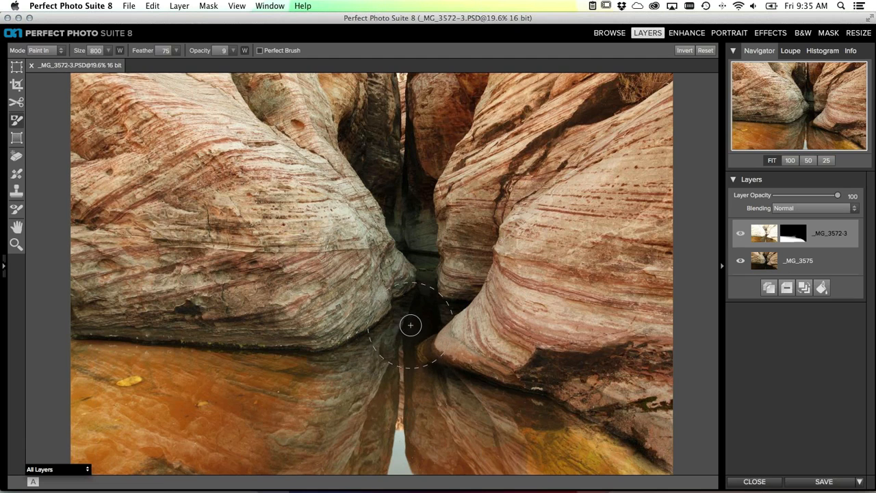
mouse_move(424, 265)
mouse_down()
mouse_move(392, 134)
mouse_move(414, 204)
mouse_move(371, 150)
mouse_move(416, 225)
mouse_move(421, 200)
mouse_move(422, 295)
mouse_move(380, 357)
mouse_move(369, 426)
mouse_up()
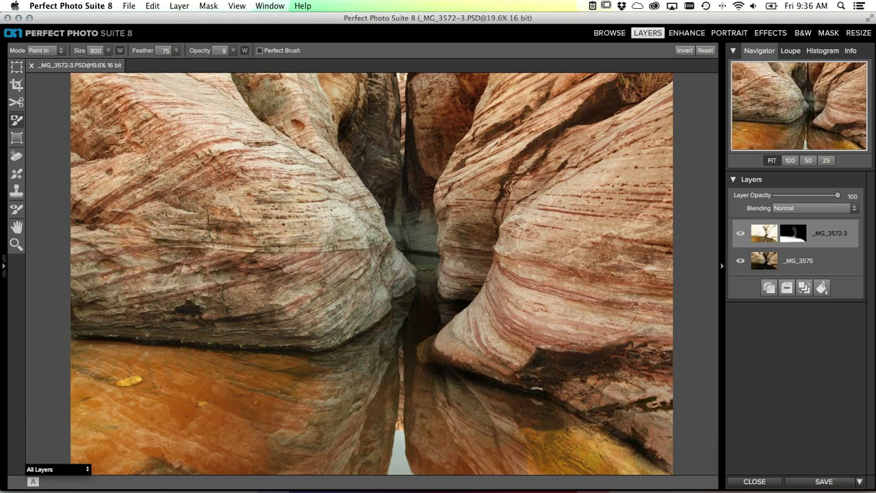
- Remove the floating leaf and the small specks from the orange water with the Perfect Eraser at size 150
click(14, 159)
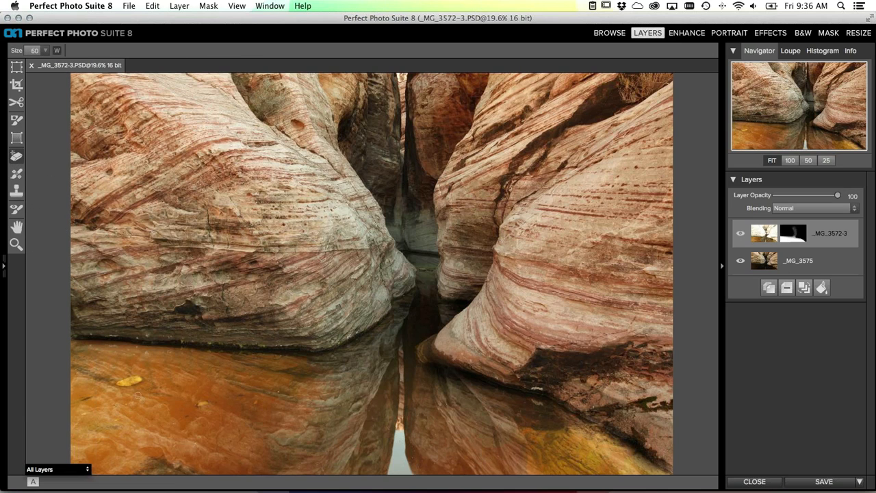
key(bracketright)
key(bracketright)
key(bracketright)
drag(137, 378, 117, 385)
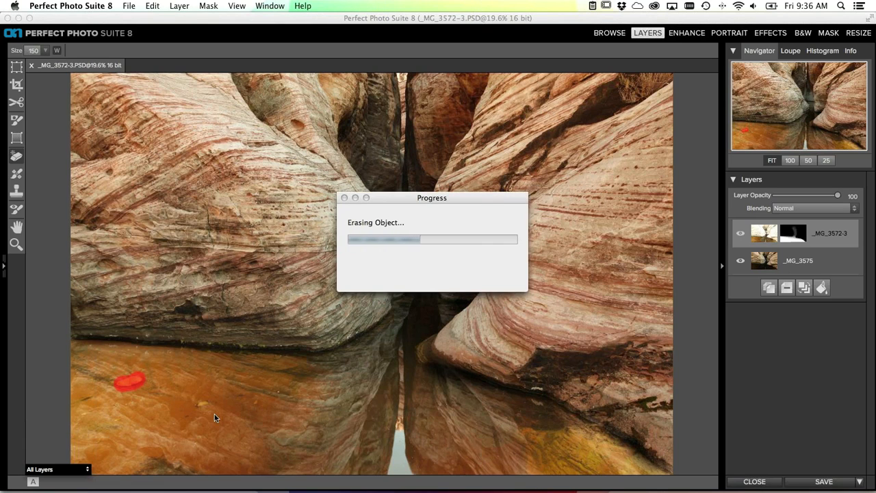
click(199, 404)
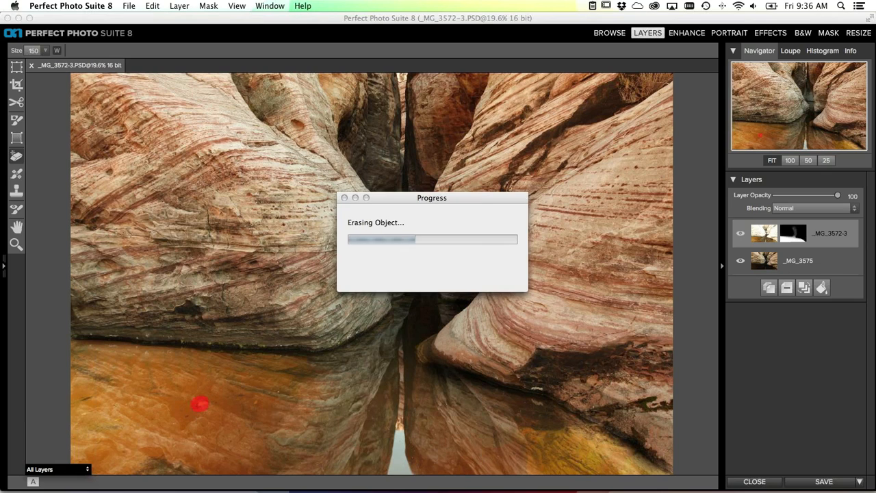
click(254, 402)
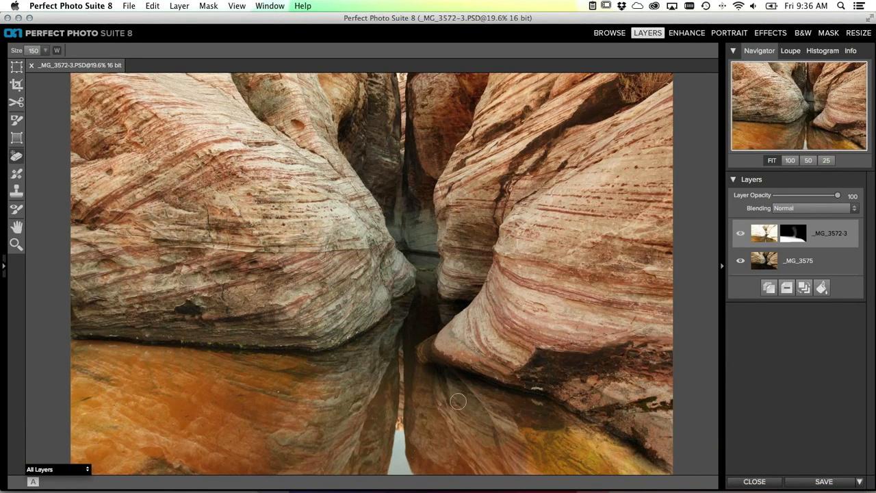
- Send the _MG_3575 layer to Perfect Enhance, hide the presets browser, and set Detail to 49
click(768, 263)
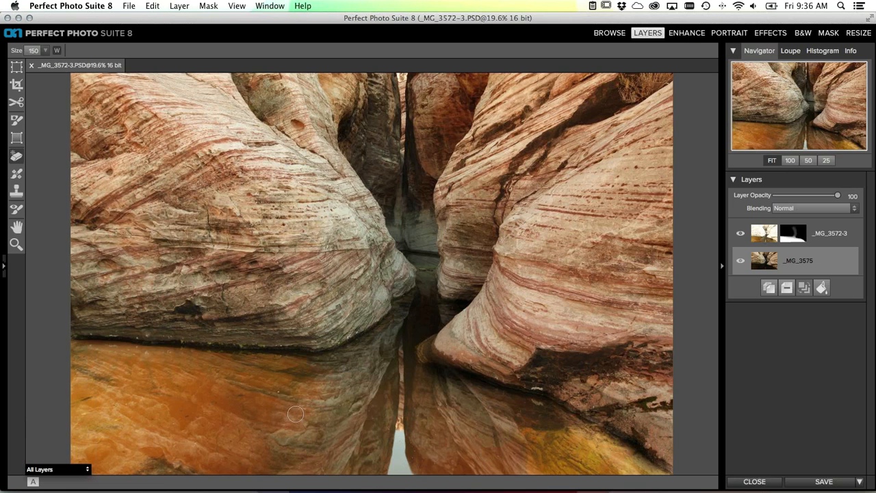
click(693, 36)
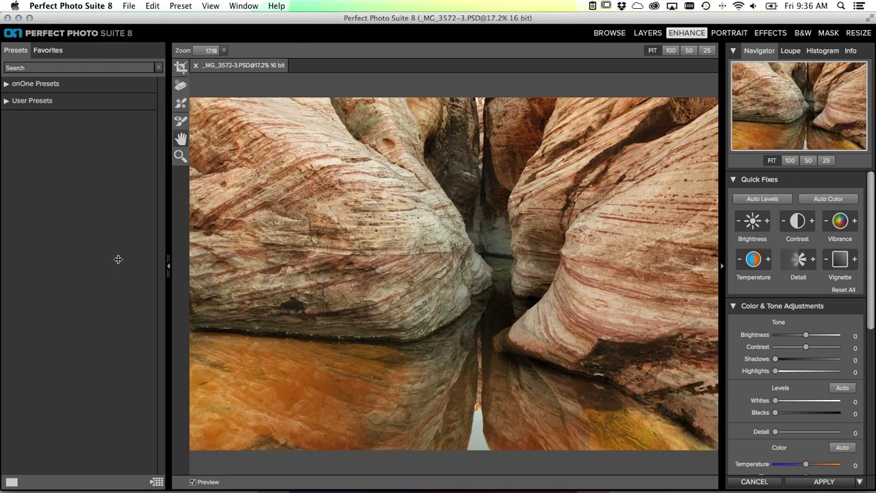
key(super+Left)
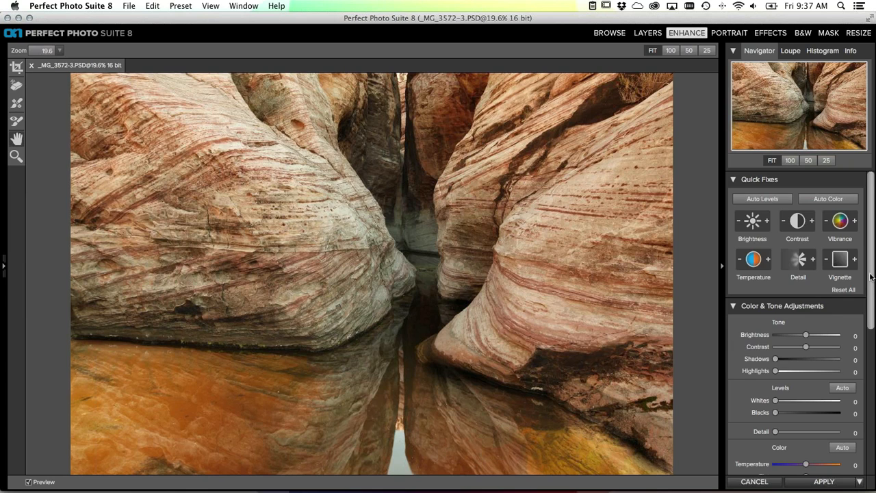
scroll(856, 308, down, 2)
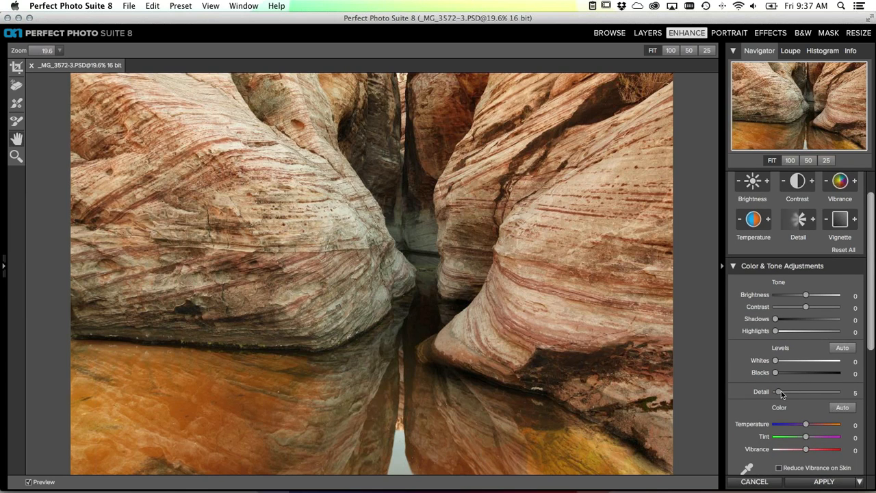
drag(781, 391, 807, 394)
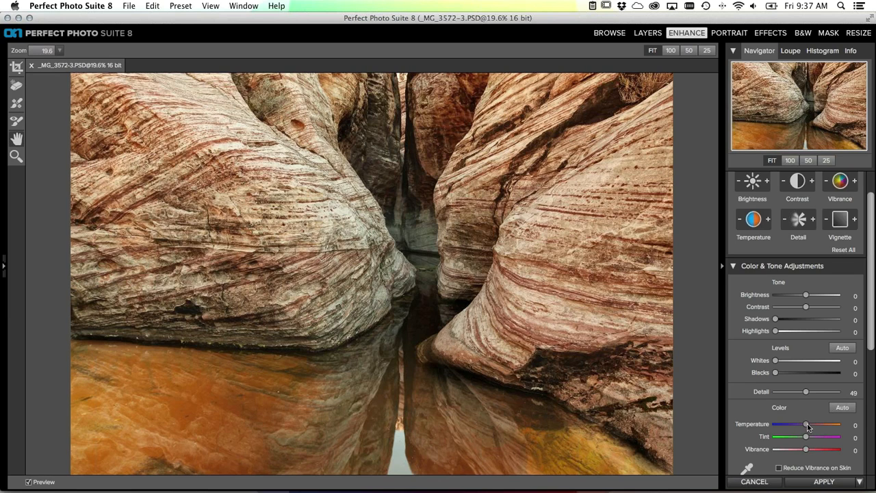
- Try the Temperature extremes of 400 and -400, and set it to 28 for slightly warmer rocks
drag(809, 426, 855, 425)
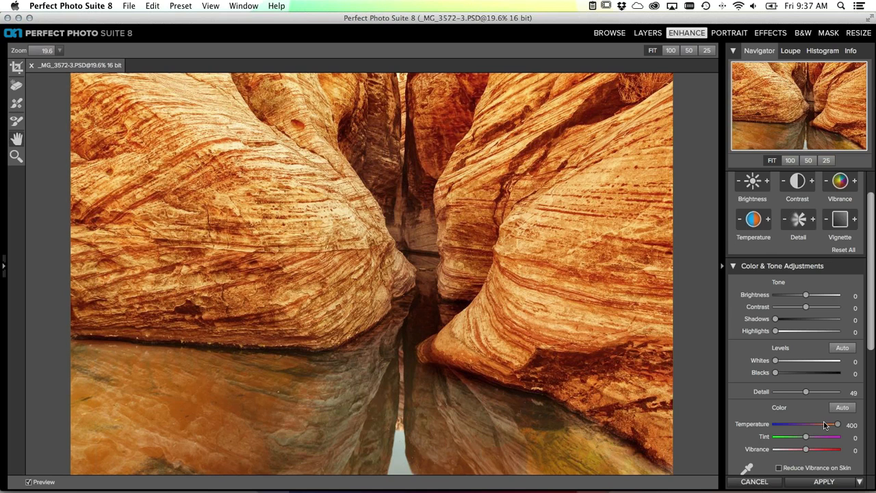
drag(825, 425, 728, 418)
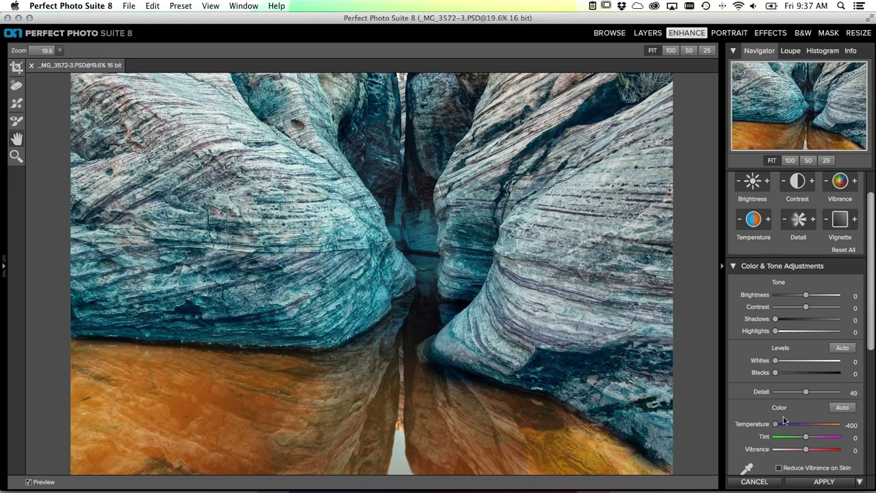
drag(788, 417, 818, 420)
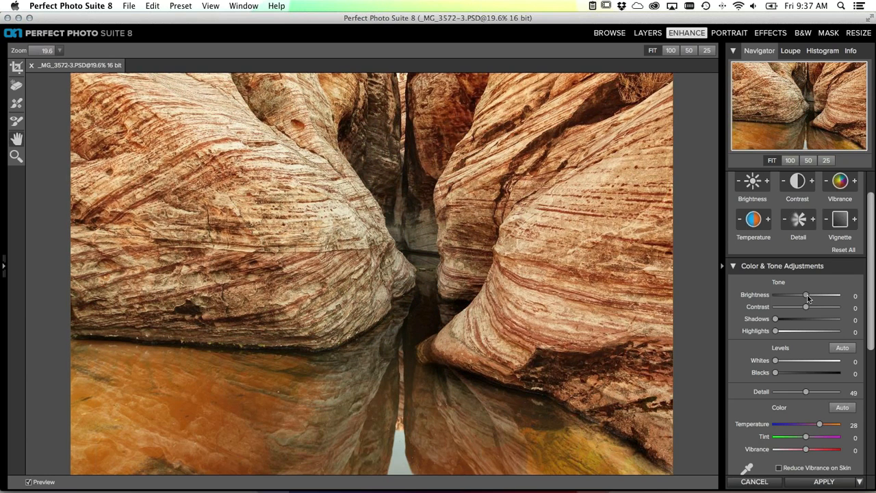
- Set Brightness to -16 and Blacks to 9 in the Color & Tone Adjustments
drag(807, 295, 796, 295)
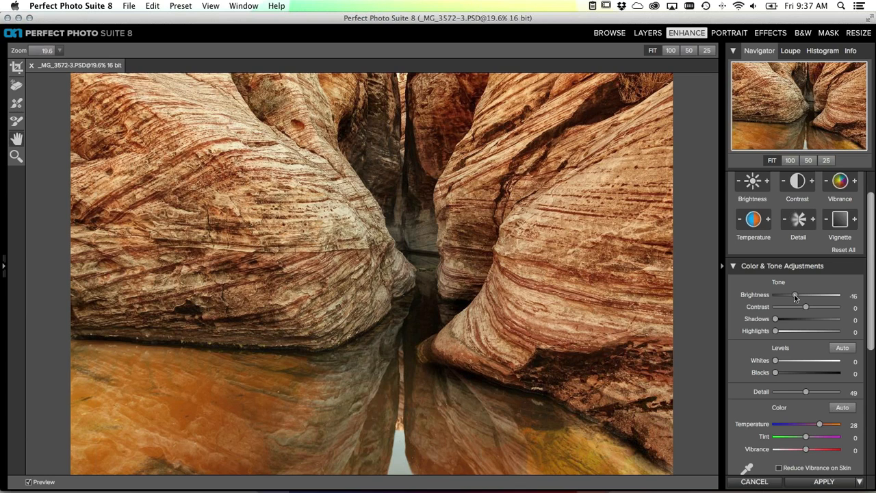
click(776, 374)
drag(776, 374, 783, 374)
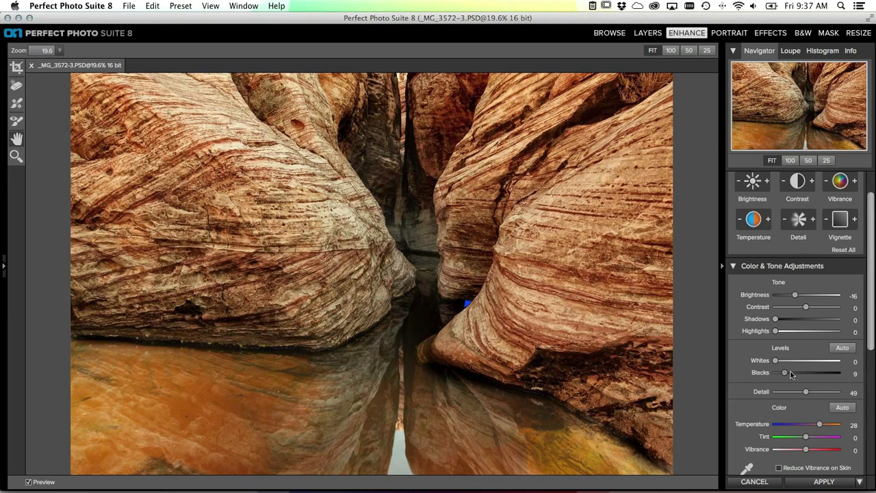
- Try Blacks at 65, set it to 32, and check the shadow and highlight clipping with Whites at 0
drag(786, 374, 815, 374)
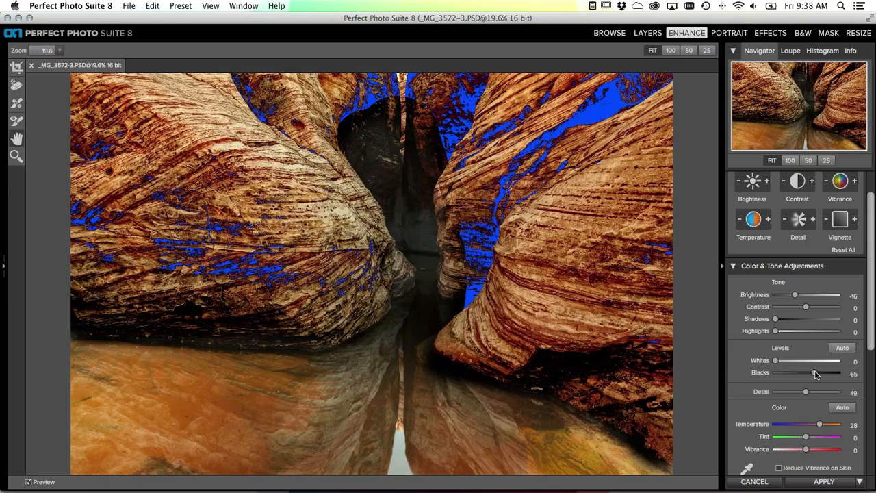
drag(815, 374, 803, 374)
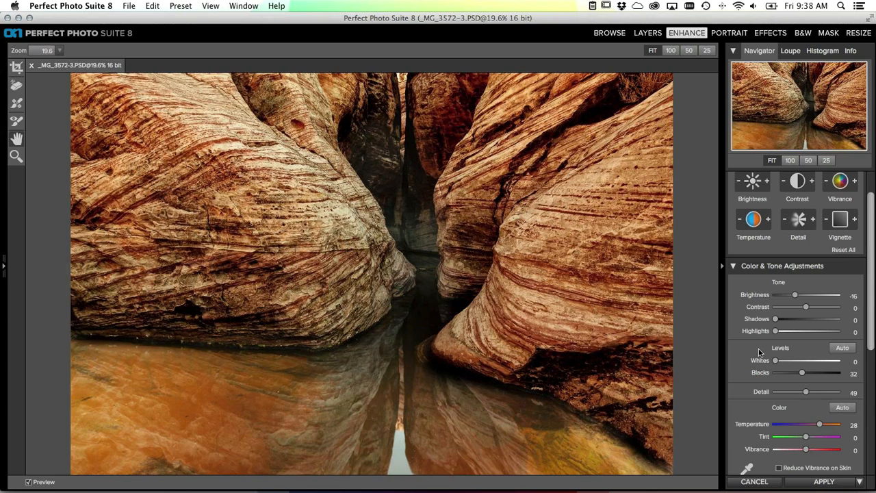
key(alt+j)
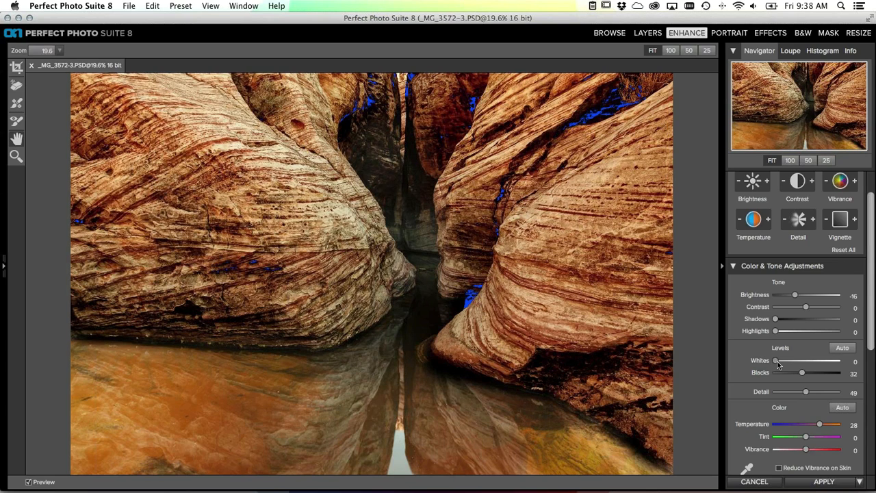
mouse_move(776, 361)
mouse_down()
mouse_move(816, 364)
mouse_move(775, 361)
mouse_up()
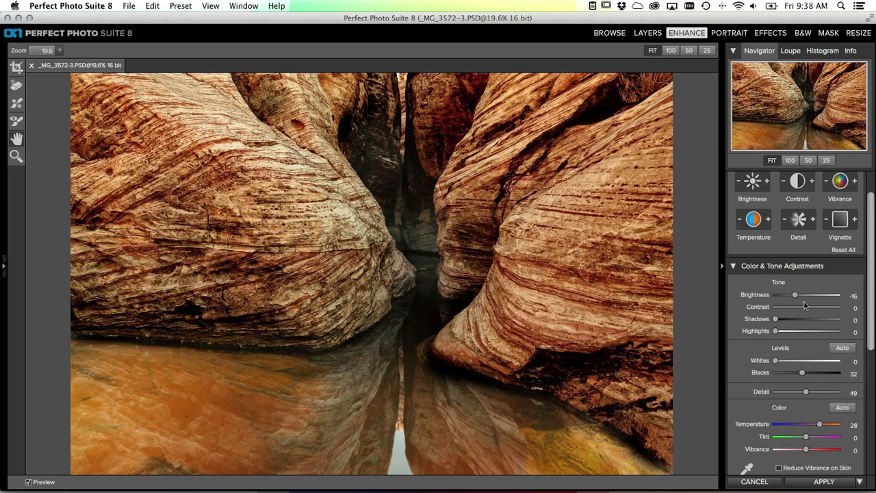
- Set Brightness to -7 and apply the enhancement to the layer stack
scroll(795, 294, up, 1)
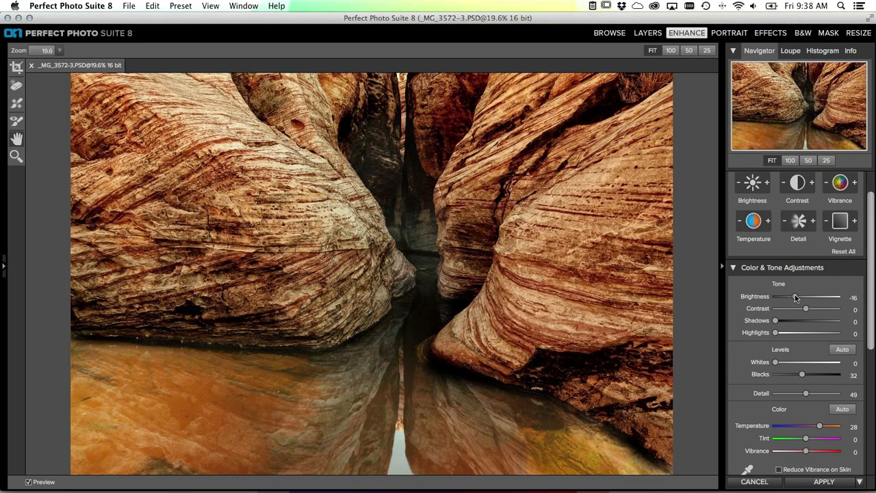
scroll(794, 295, up, 2)
drag(795, 298, 801, 305)
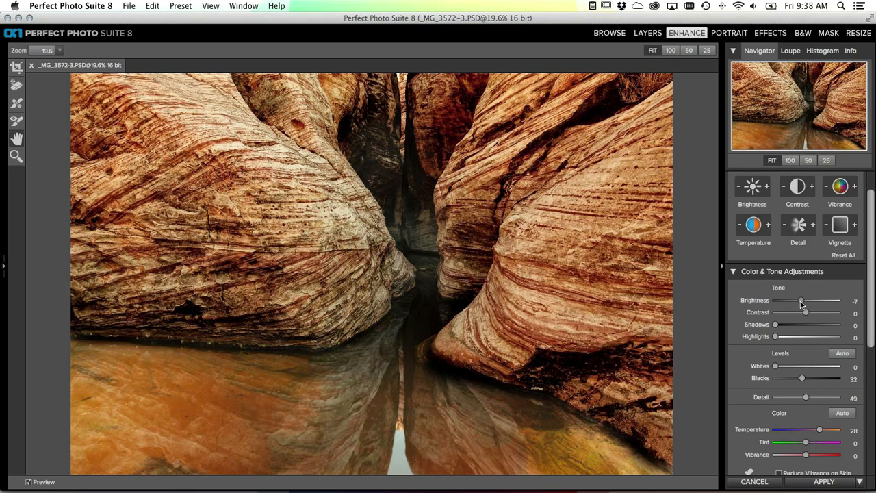
click(808, 483)
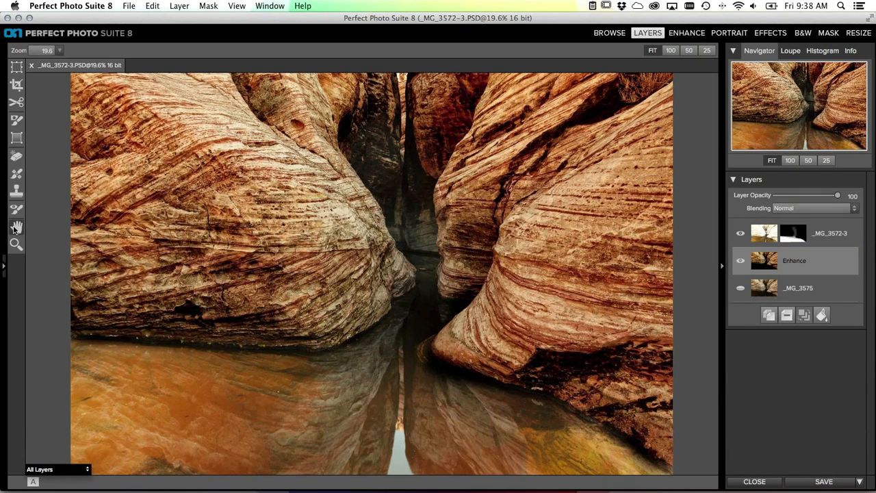
- Select the _MG_3572-3 layer and compare its Mask-Grayscale view side by side with all layers
click(14, 227)
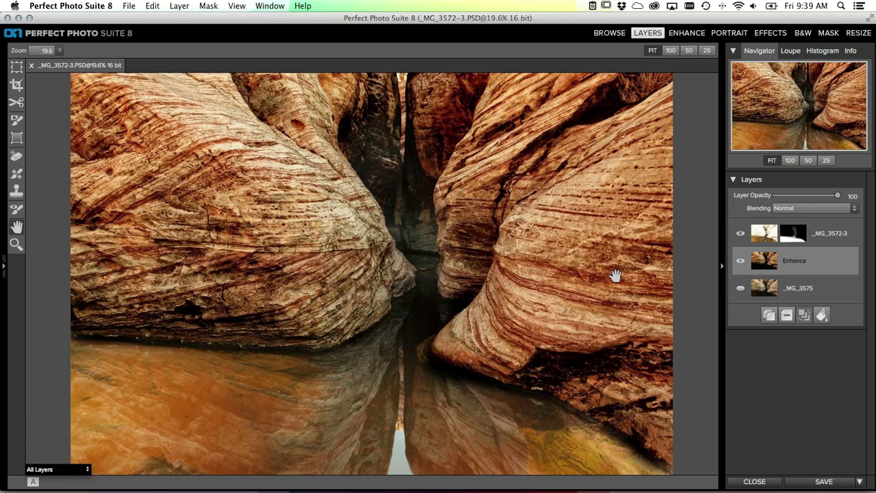
click(830, 237)
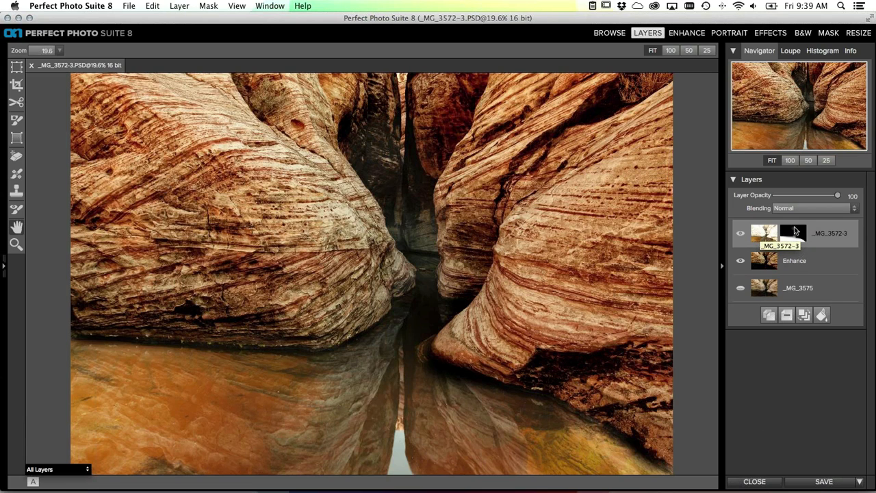
click(33, 483)
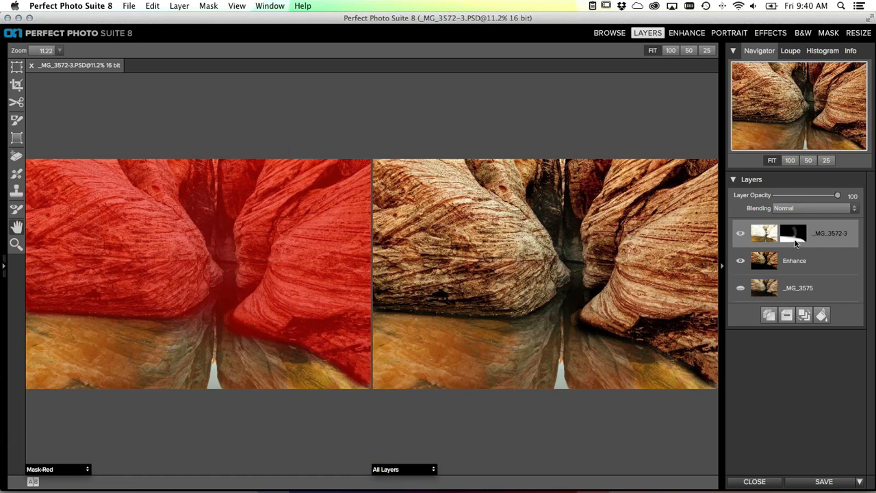
click(81, 472)
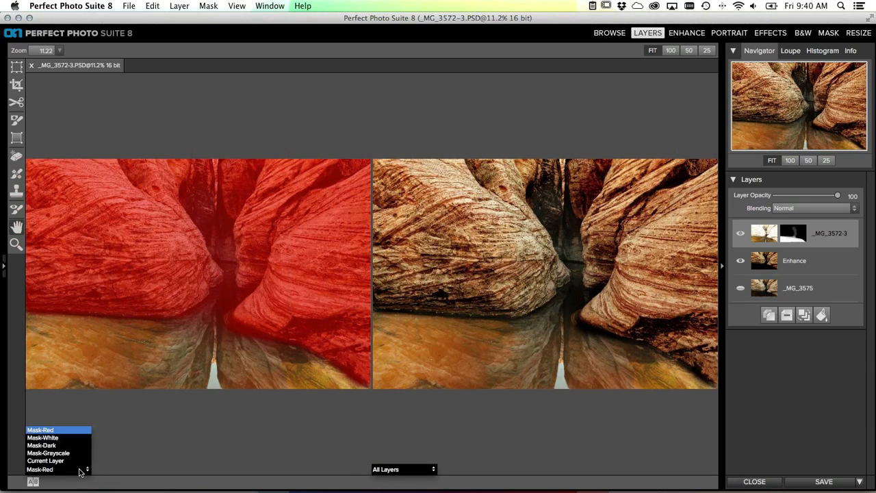
click(48, 453)
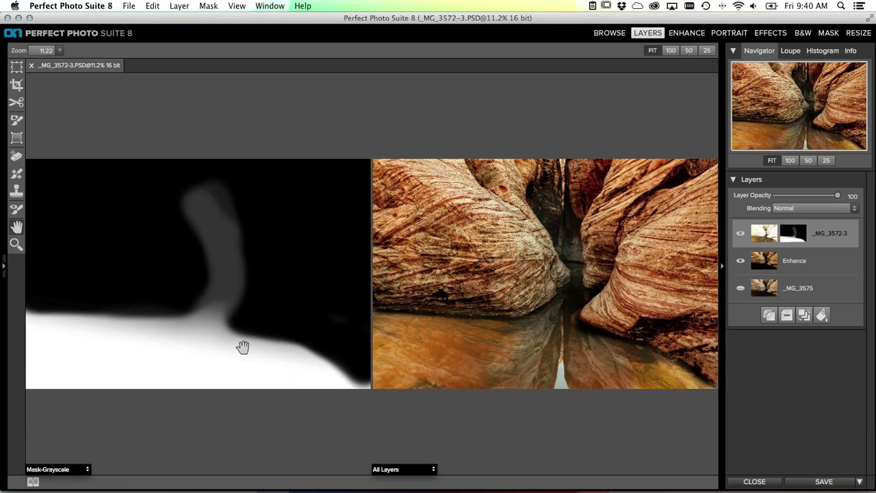
- Try a vertical Paint In stroke on the mask over the left rock with the Masking Brush at size 800, and undo it
click(17, 120)
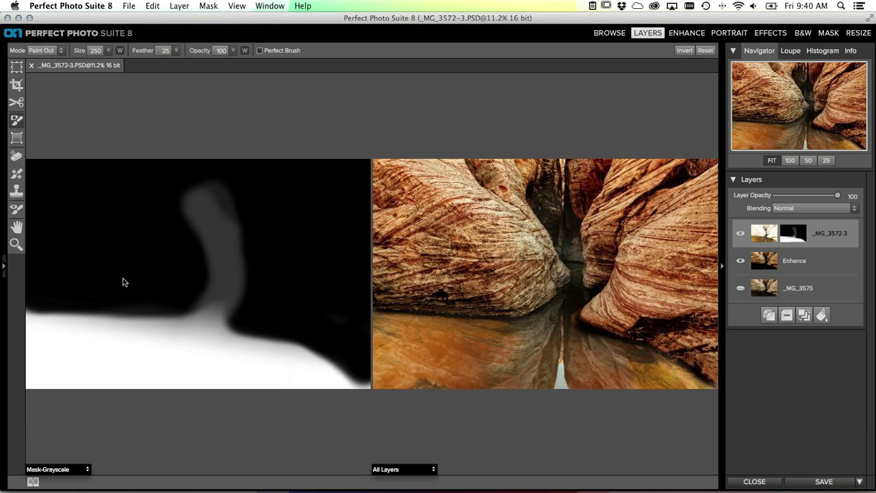
key(bracketright)
key(bracketright)
key(bracketright)
key(bracketright)
key(bracketright)
key(bracketright)
key(bracketright)
key(bracketright)
key(bracketright)
click(44, 50)
click(43, 62)
drag(105, 198, 102, 359)
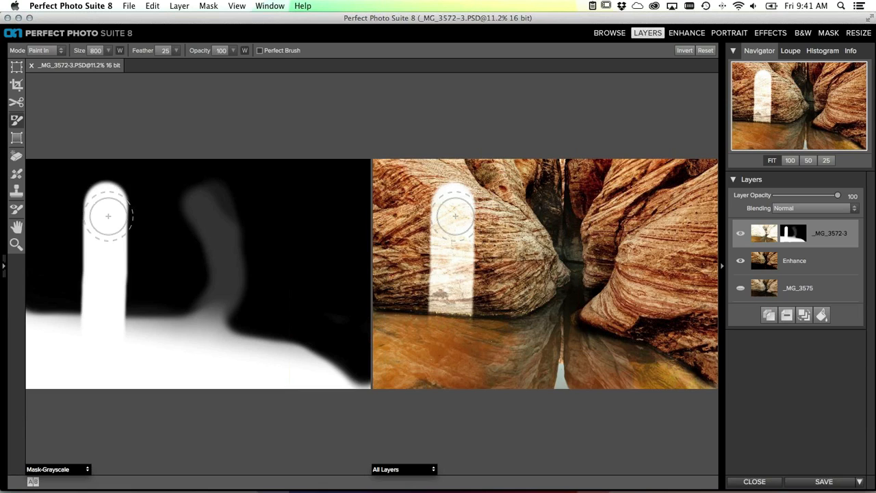
key(super+z)
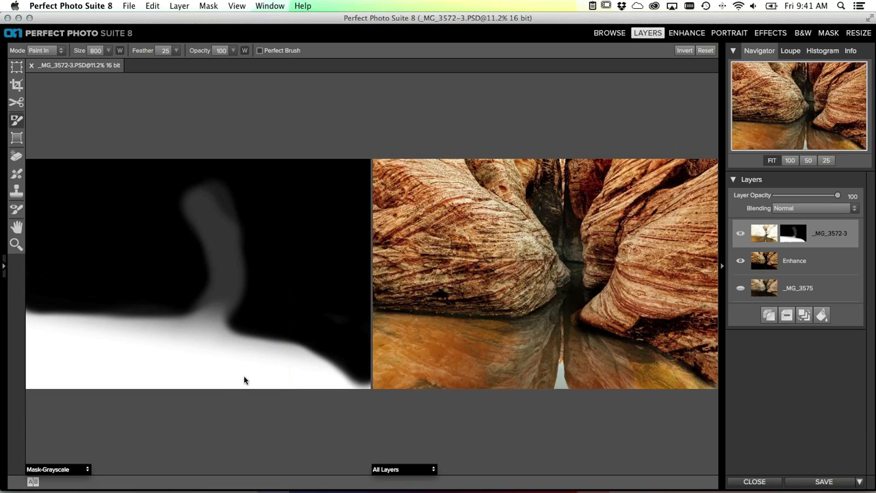
- Return to the single All Layers view and create a new stamped layer above the _MG_3572-3 layer
click(32, 483)
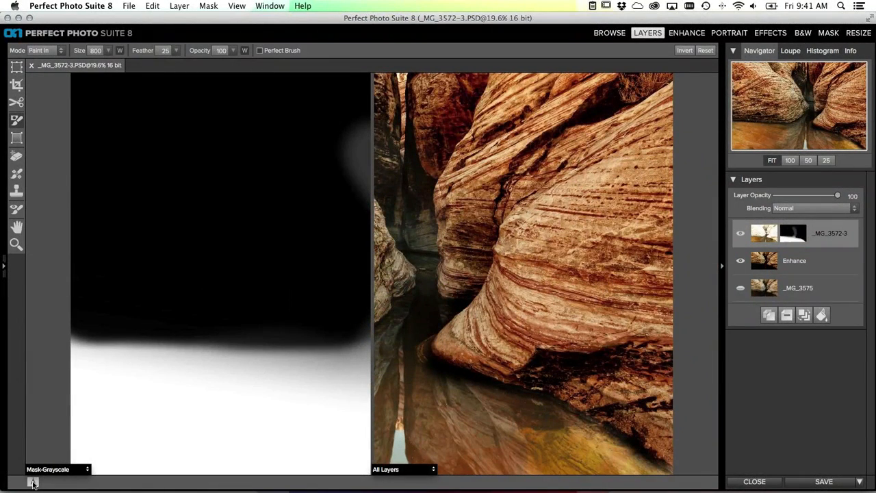
click(32, 483)
click(33, 482)
click(32, 483)
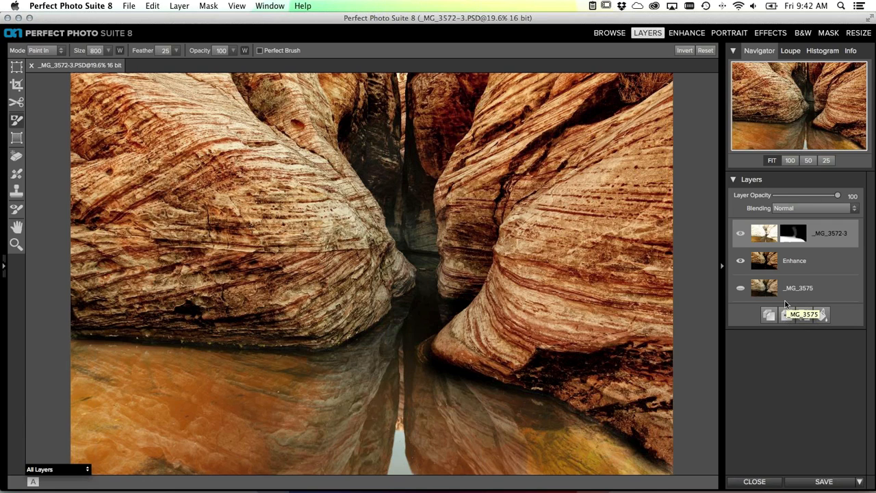
click(179, 7)
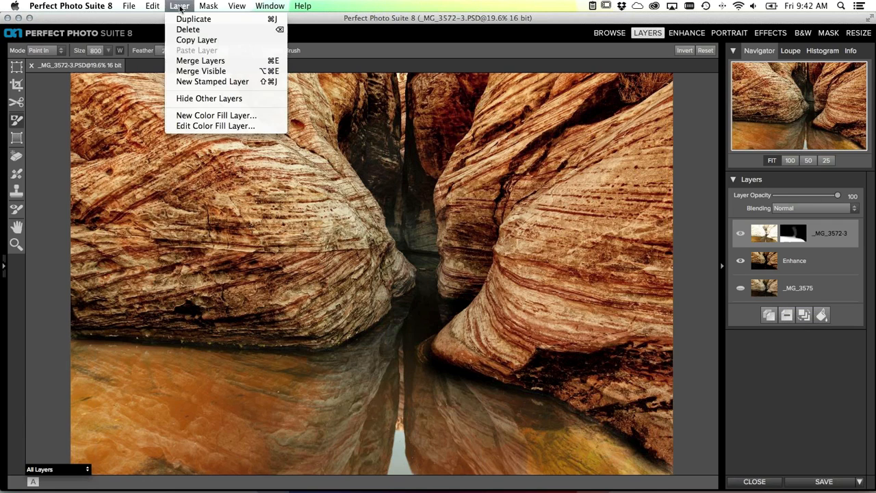
click(238, 85)
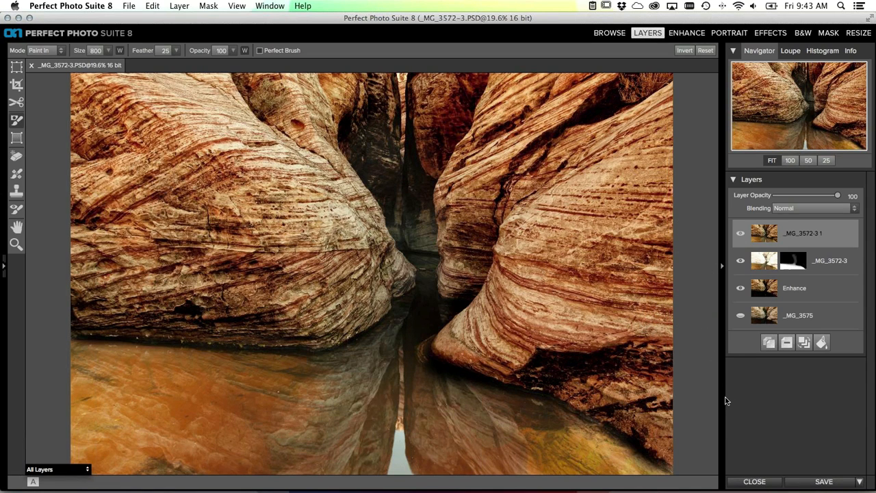
- Close the canyon document without saving and switch to Lightroom
click(744, 482)
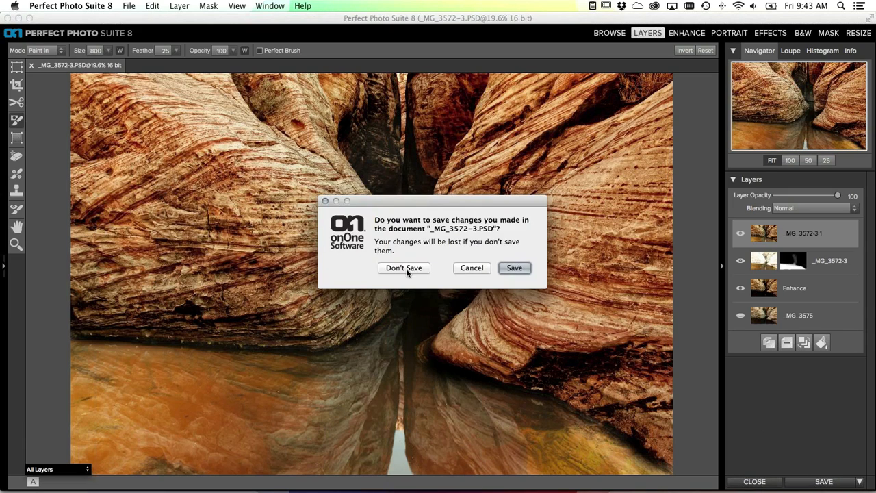
click(406, 267)
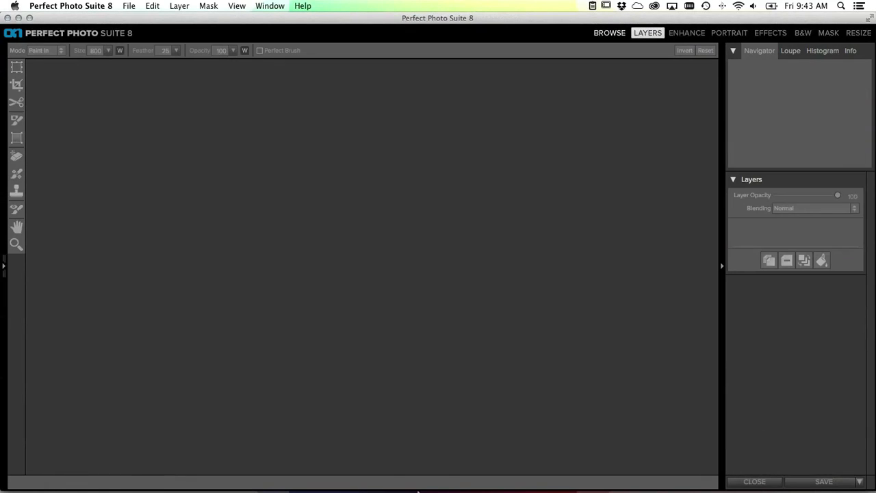
click(433, 456)
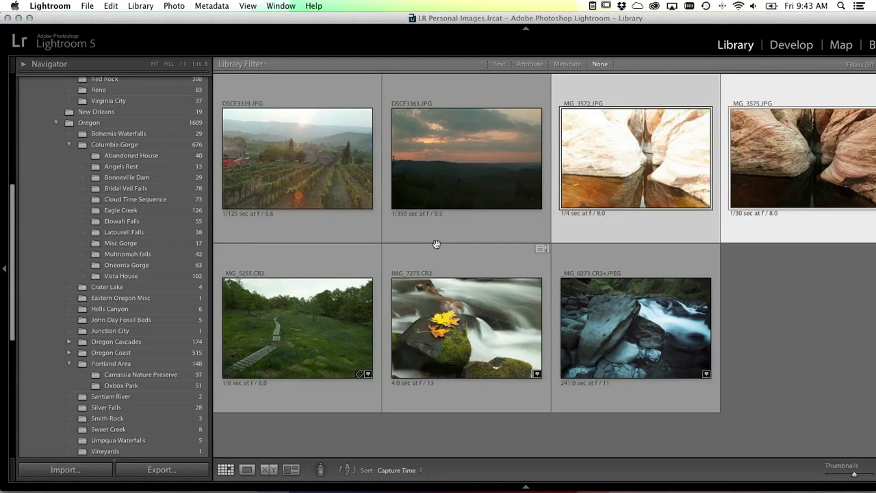
- View _MG_5255.CR2 enlarged, send it to Perfect Photo Suite 8, and open it in Perfect Effects
click(317, 306)
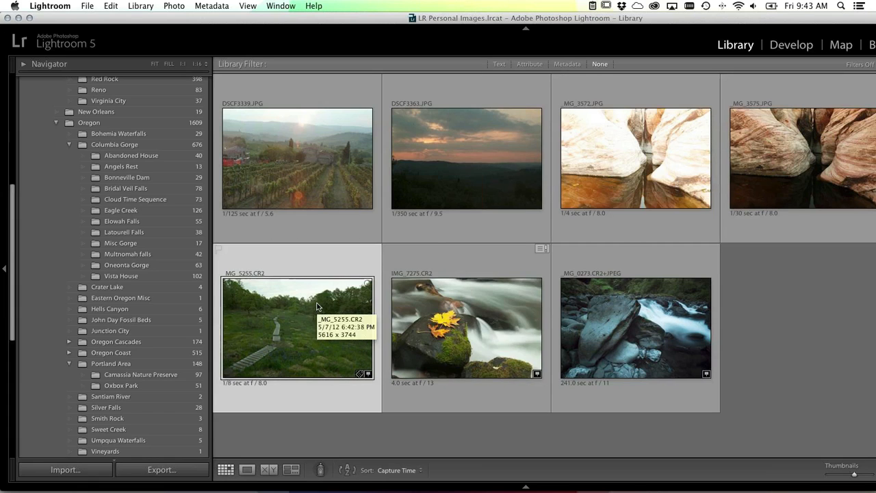
double_click(287, 324)
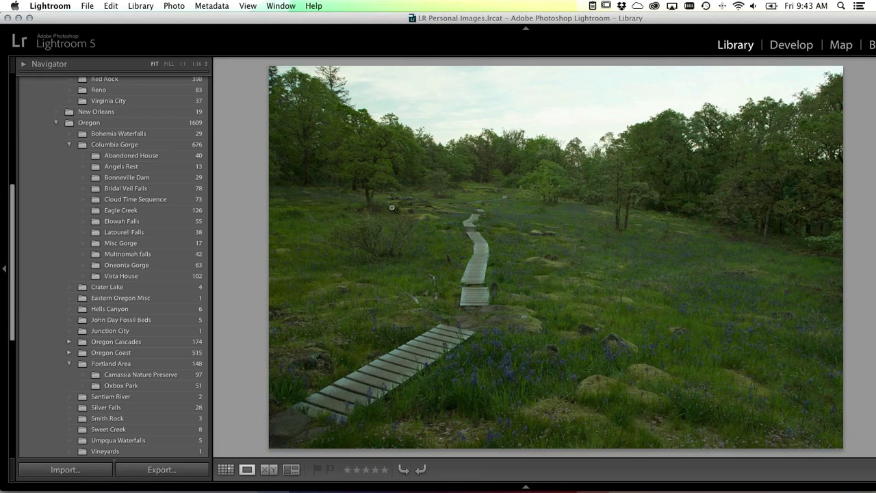
click(86, 5)
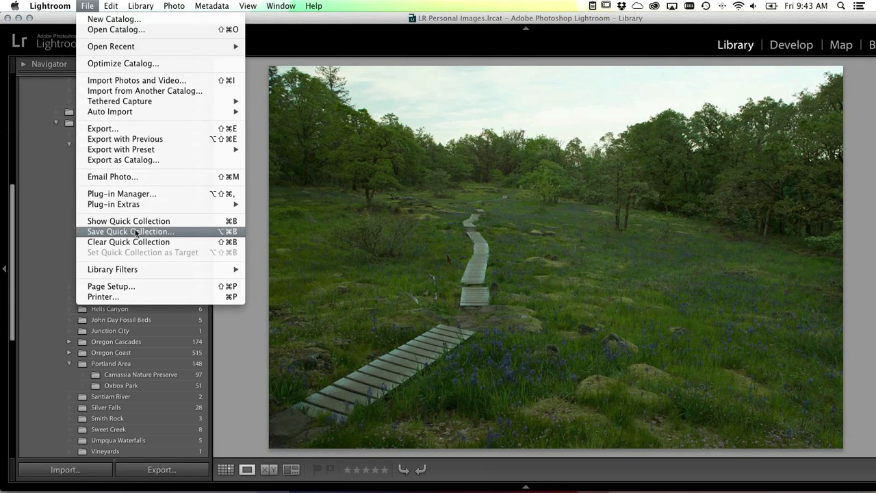
mouse_move(137, 205)
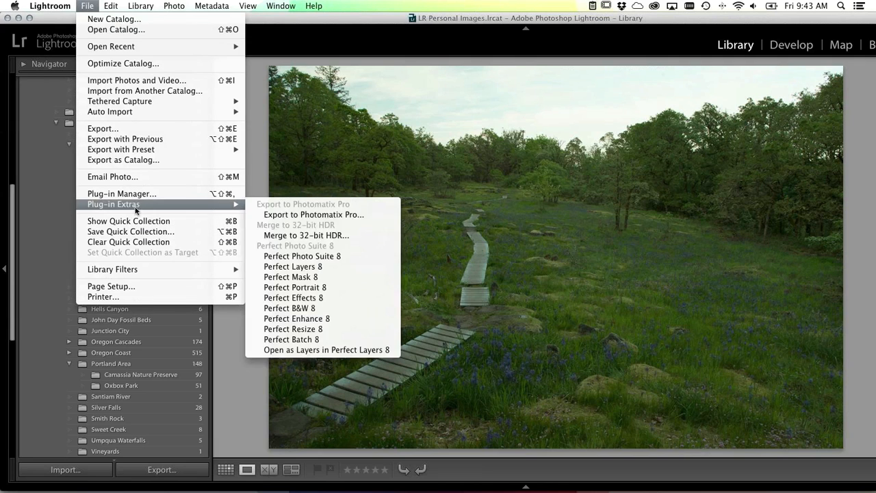
click(319, 256)
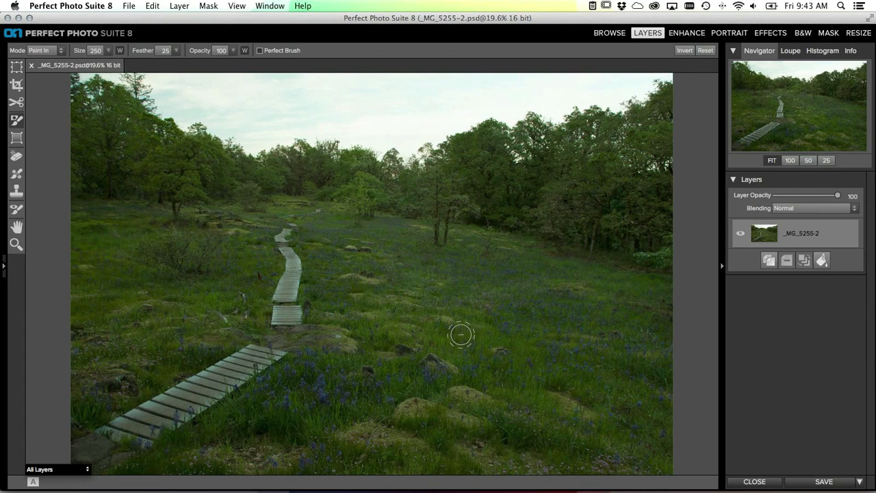
click(780, 34)
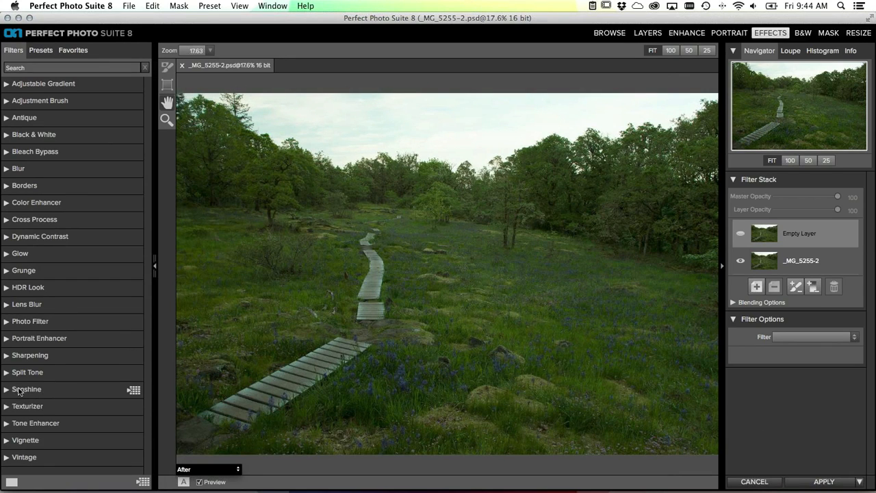
- Examine the Sunshine filter presets as enlarged thumbnails and close the preset browser
click(135, 392)
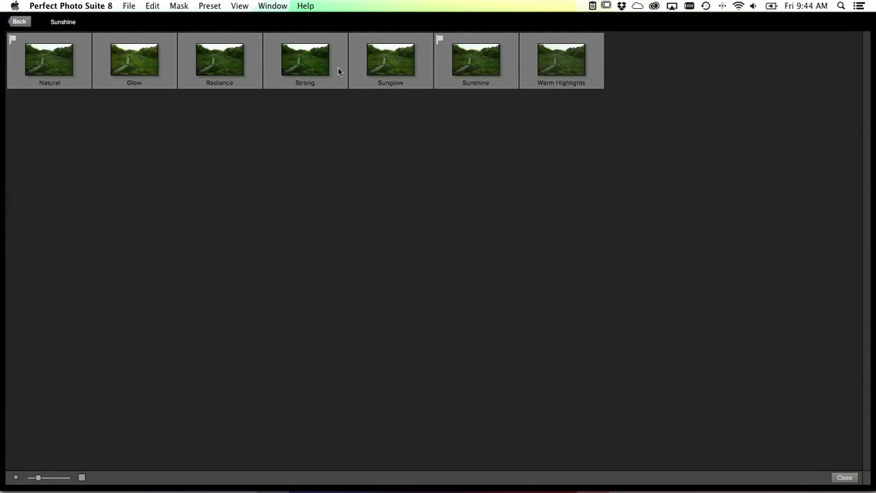
key(super+equal)
key(super+equal)
key(super+equal)
key(super+equal)
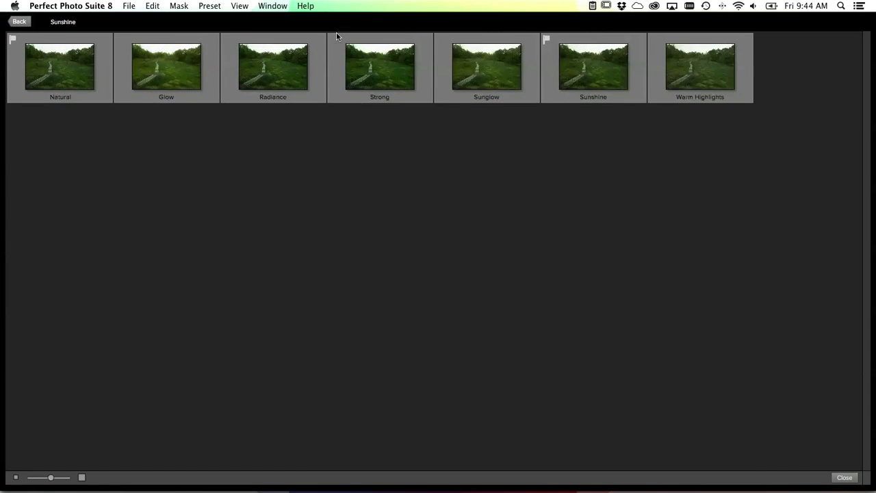
key(super+equal)
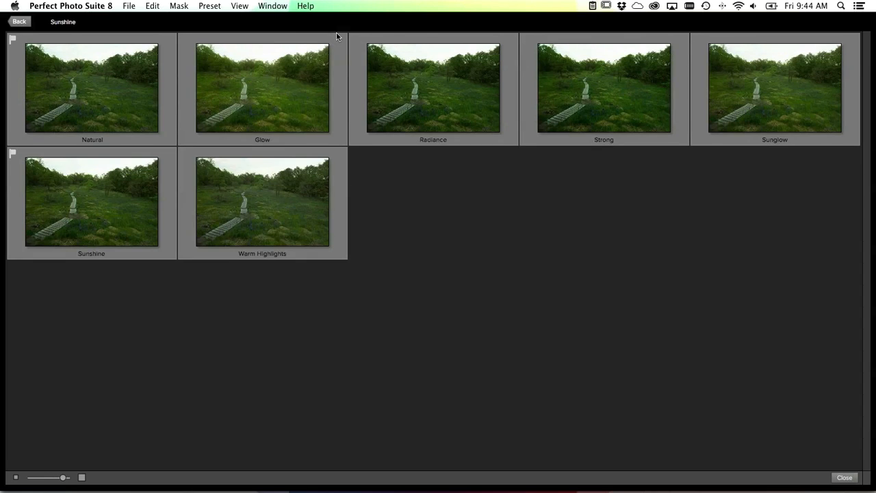
key(super+equal)
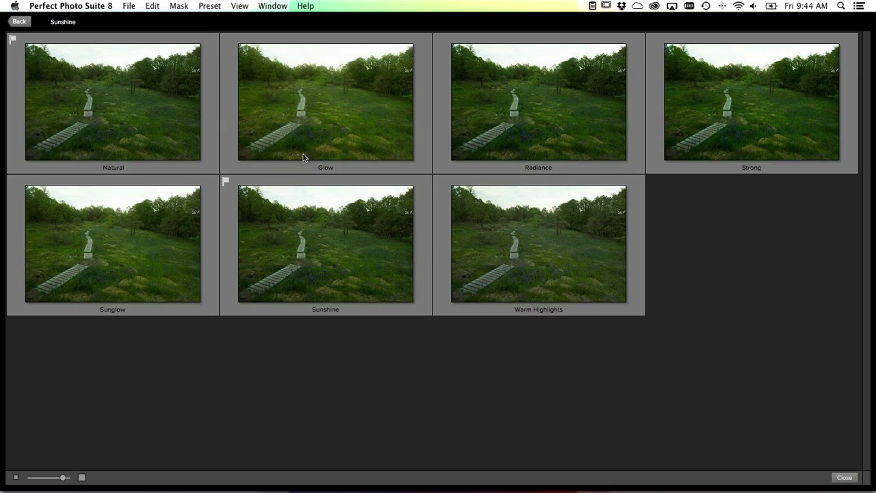
key(Escape)
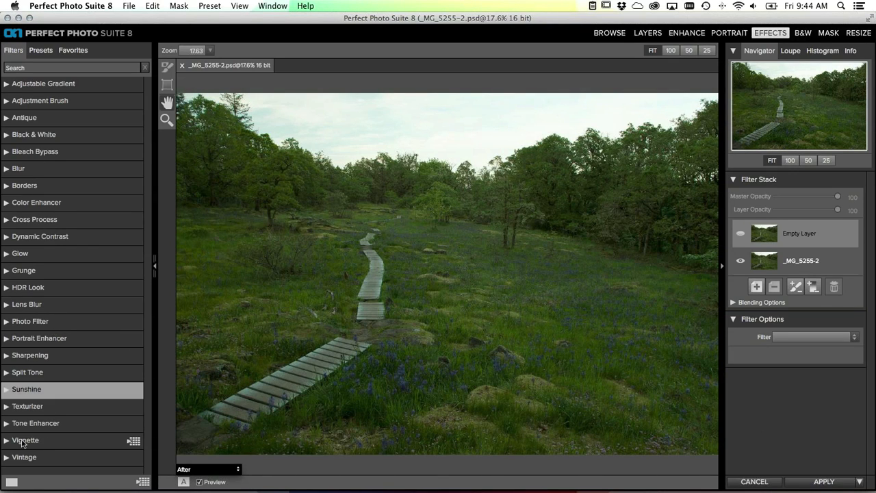
- Apply the Lighter preset of the Tone Enhancer filter to the boardwalk meadow photo
click(7, 425)
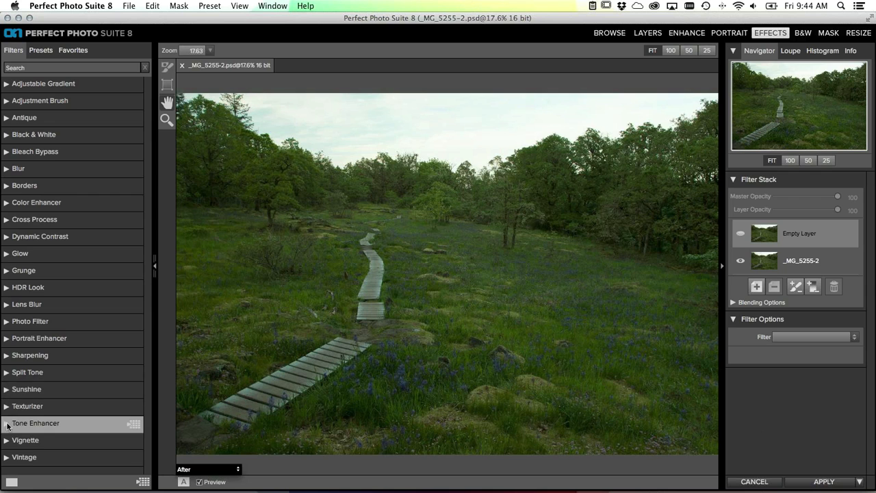
scroll(49, 192, down, 3)
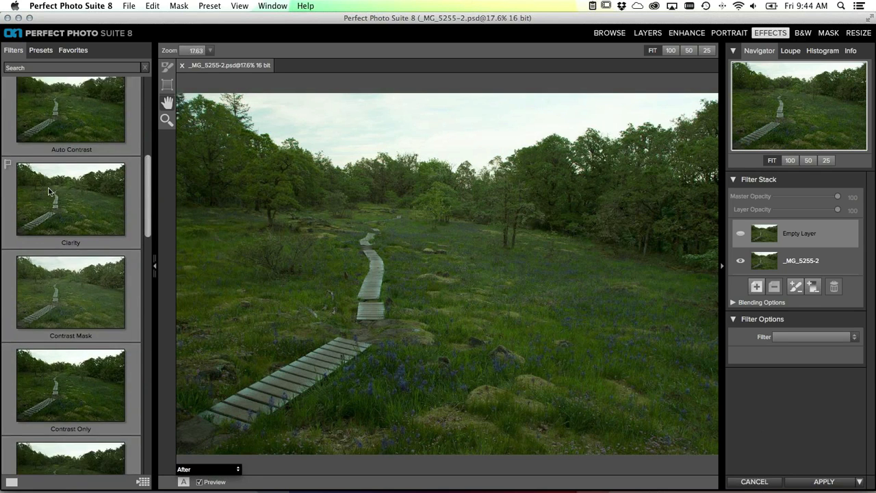
scroll(48, 192, down, 15)
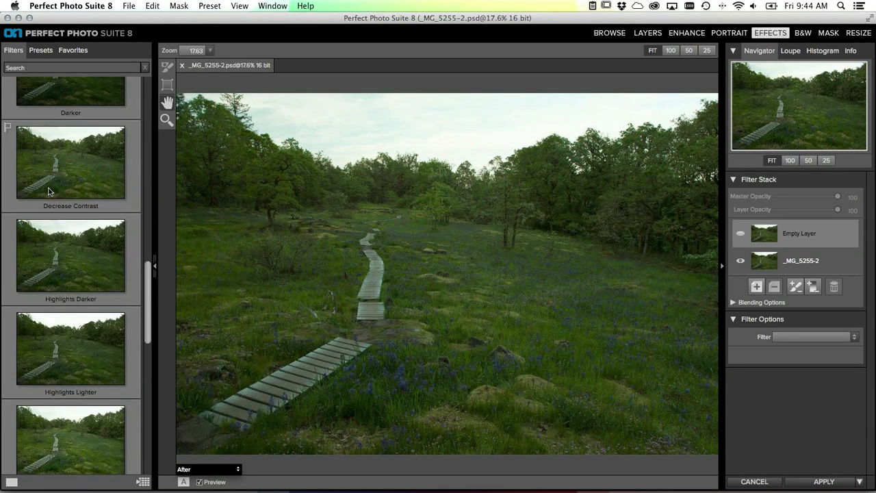
scroll(48, 192, down, 2)
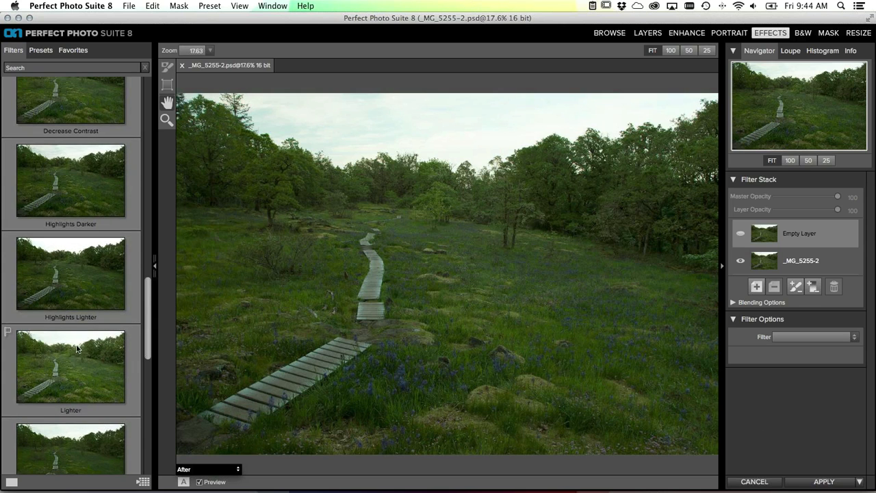
click(74, 371)
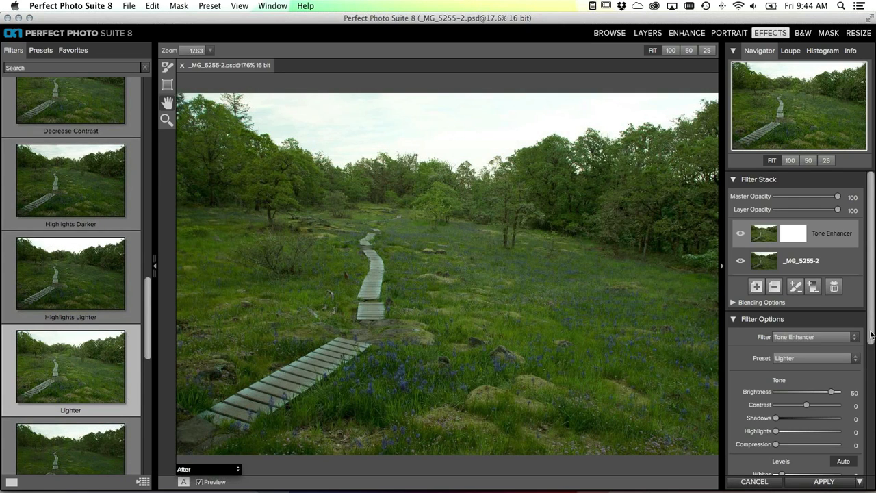
- Set the Tone Enhancer's brightness to 55, contrast to 9, shadows to 18 and detail to 25
scroll(872, 335, down, 2)
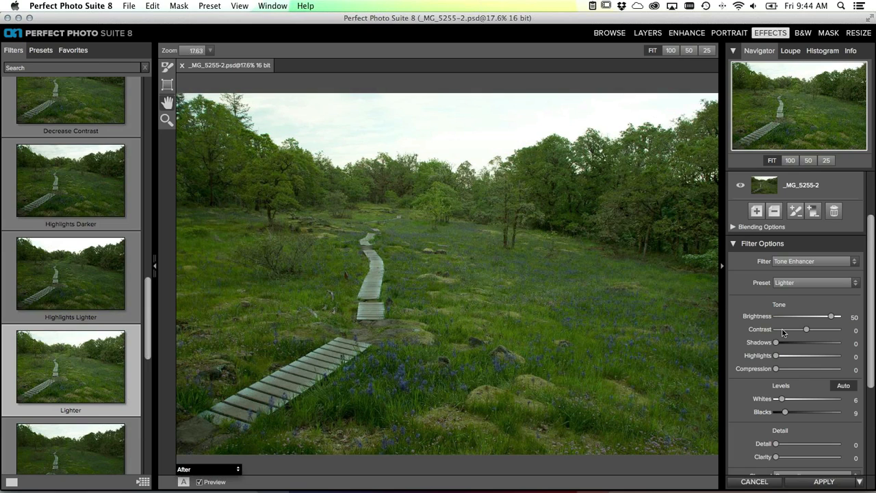
scroll(793, 369, down, 2)
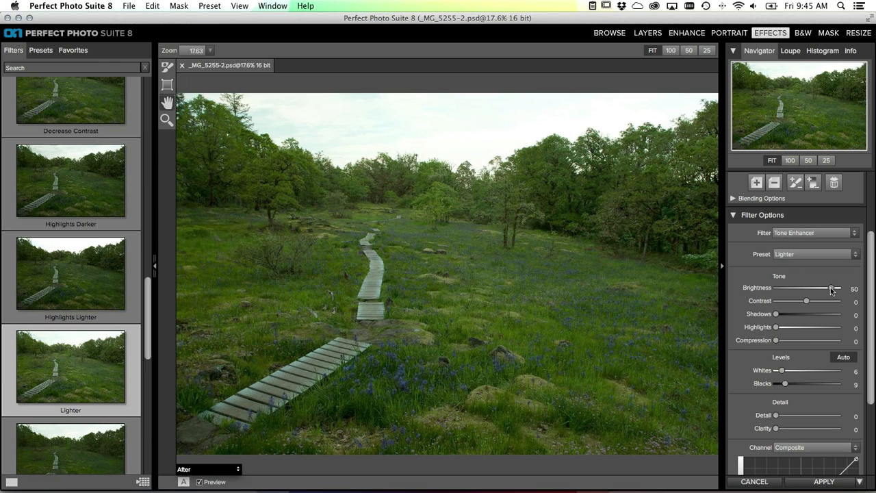
drag(832, 290, 834, 290)
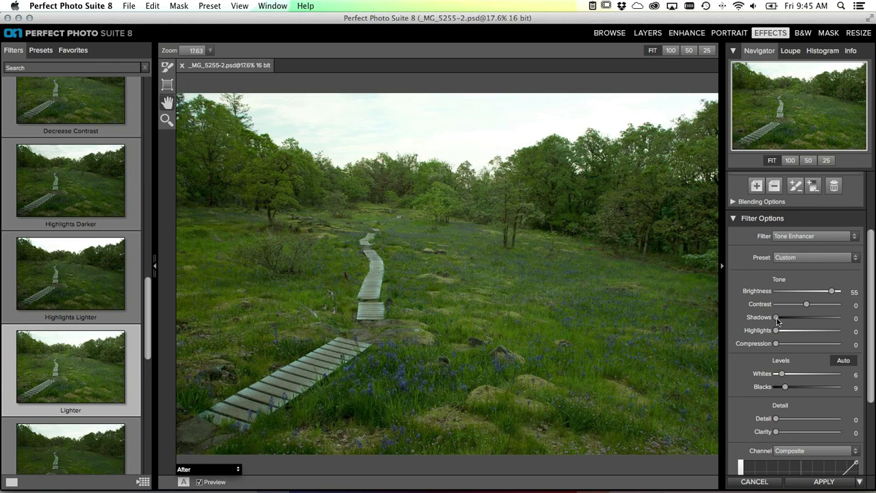
drag(776, 317, 813, 307)
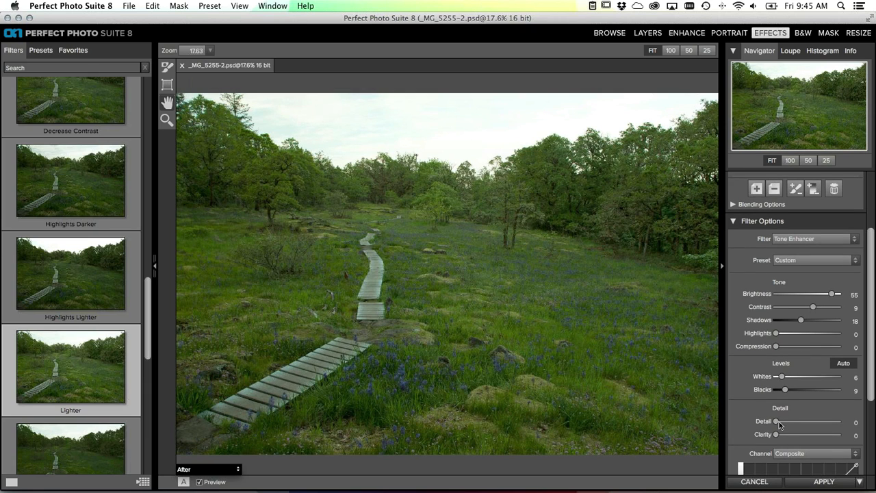
drag(779, 424, 791, 424)
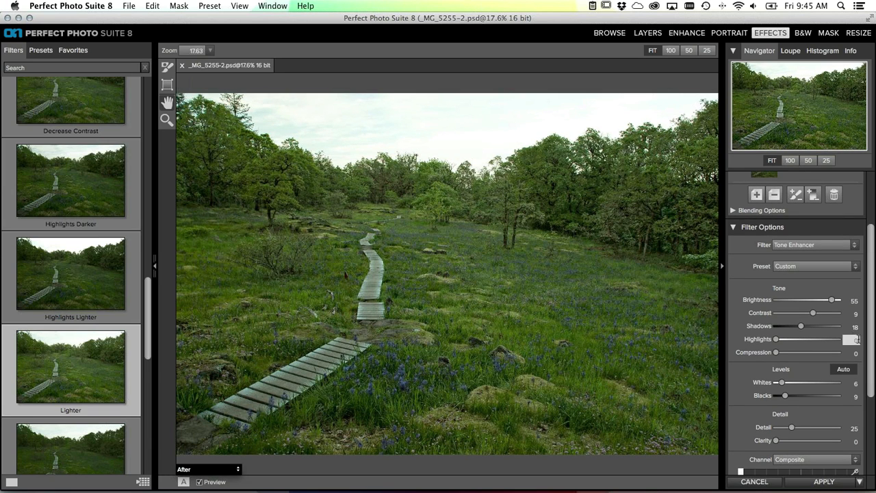
scroll(871, 320, up, 1)
scroll(870, 320, up, 5)
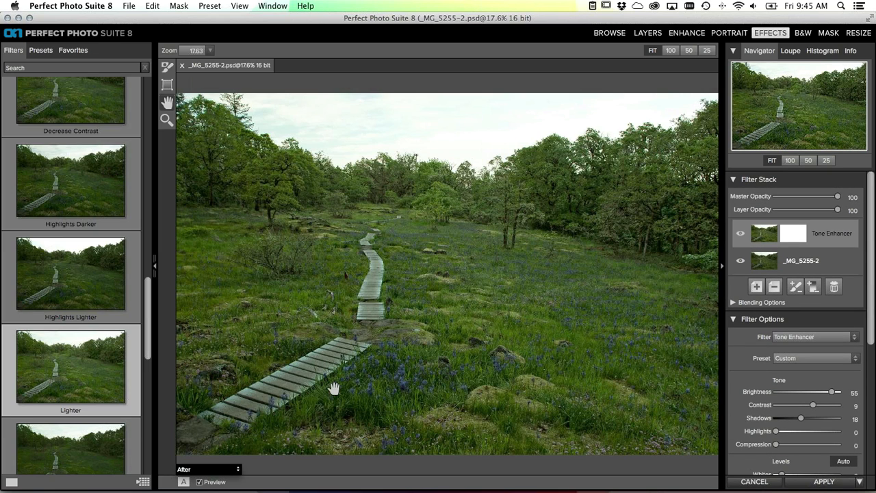
- Add a Color Enhancer filter layer above the Tone Enhancer and turn off its automatic color correction
click(757, 287)
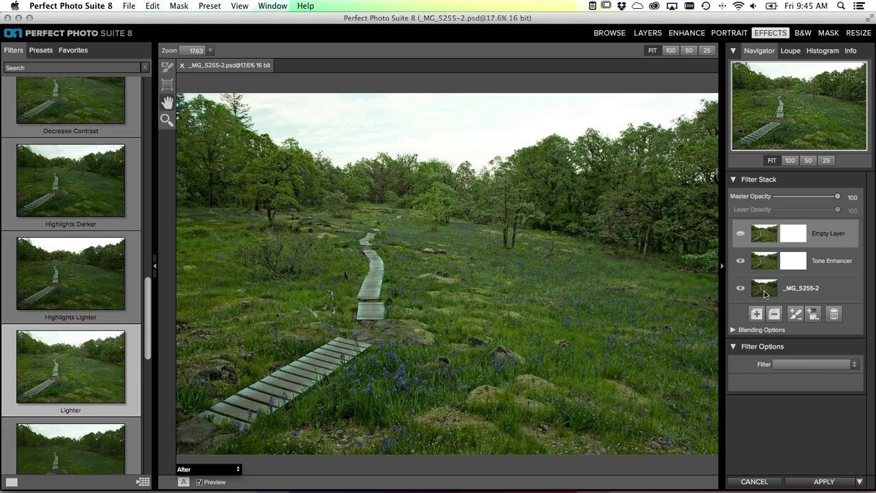
click(780, 365)
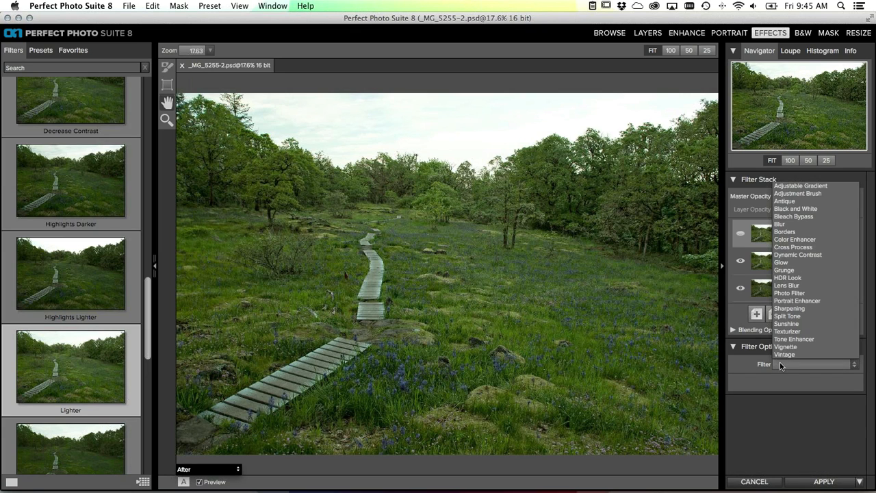
click(803, 240)
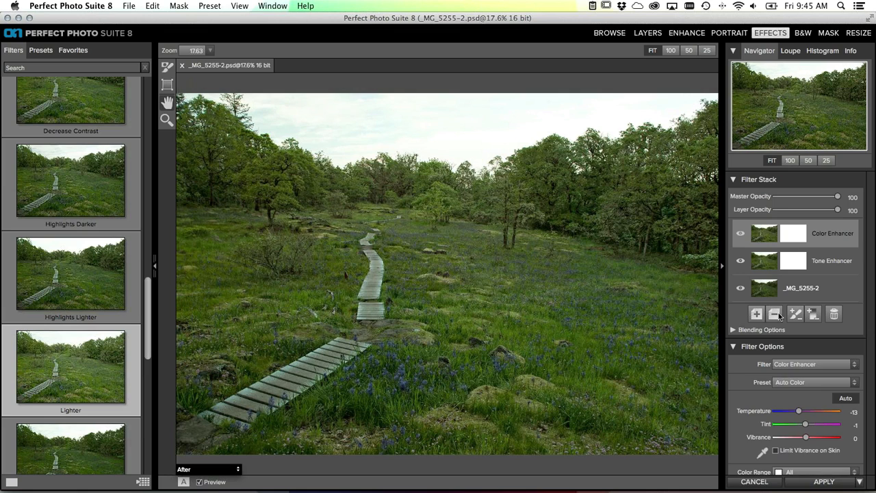
scroll(833, 398, down, 5)
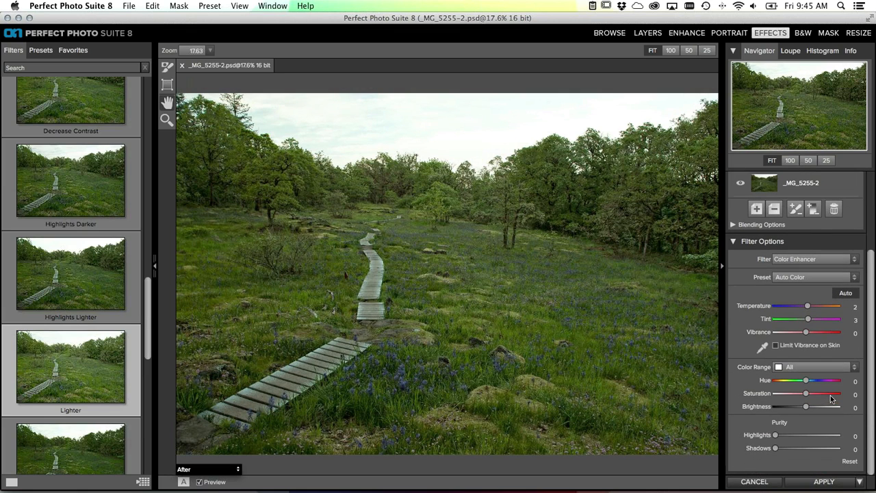
click(836, 293)
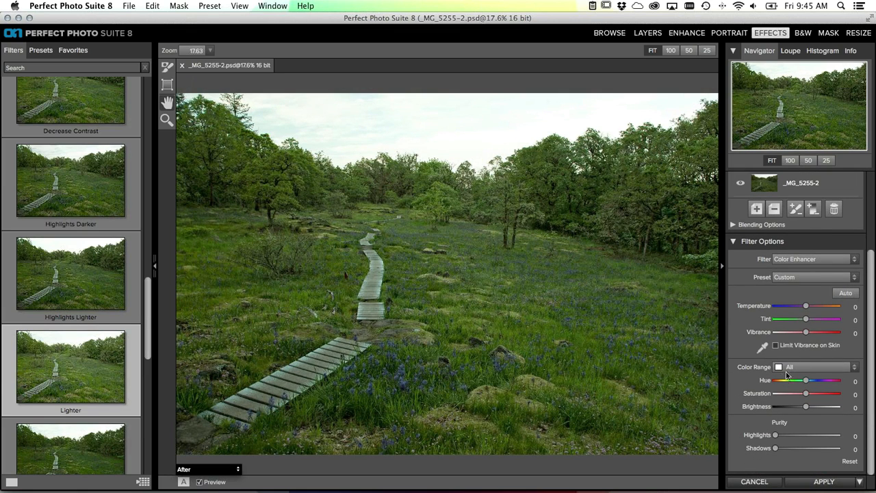
- Set the Color Enhancer's purple range to hue 40, saturation 46 and brightness 20, and the temperature to 12
click(788, 370)
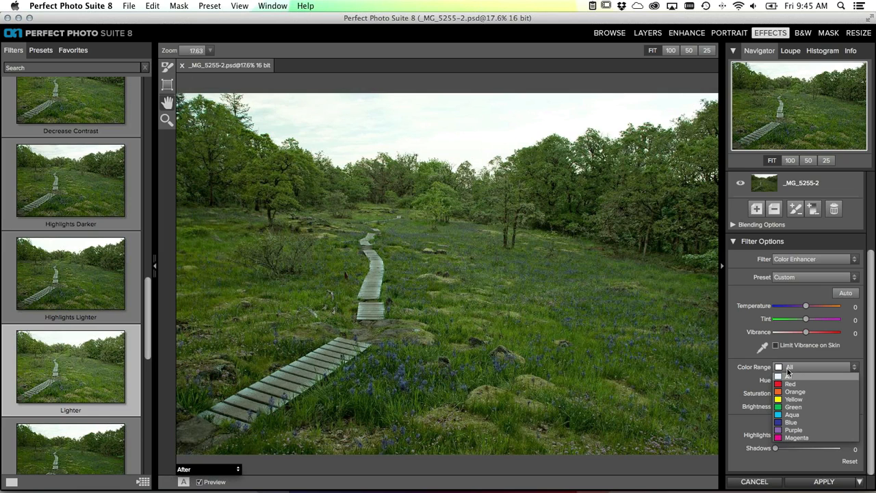
click(797, 430)
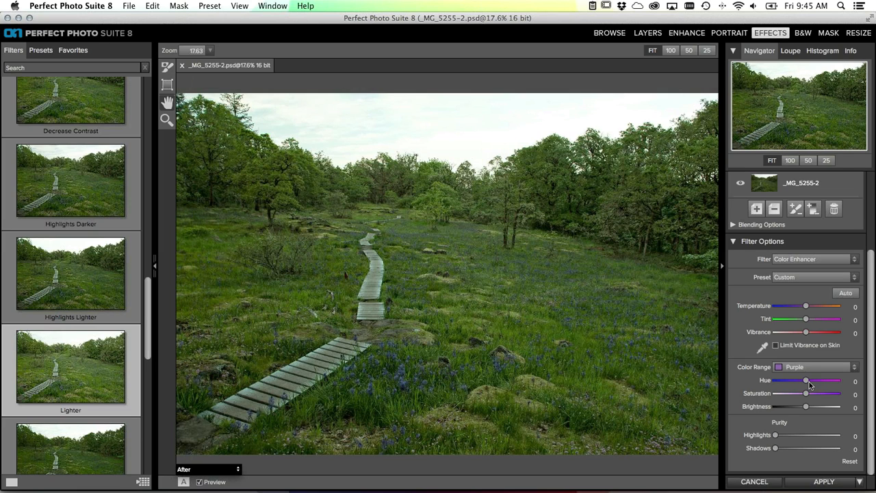
drag(808, 384, 827, 387)
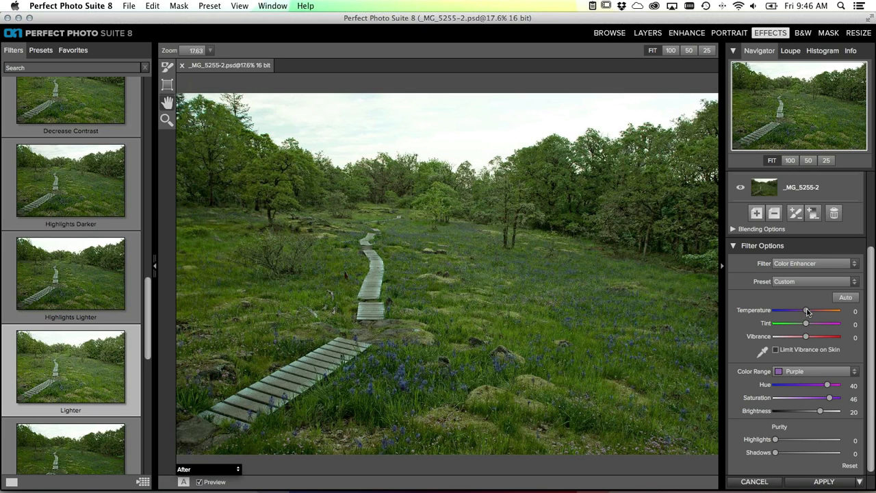
drag(807, 312, 814, 311)
- Shift the hue of the Color Enhancer's yellow range to 13
click(803, 372)
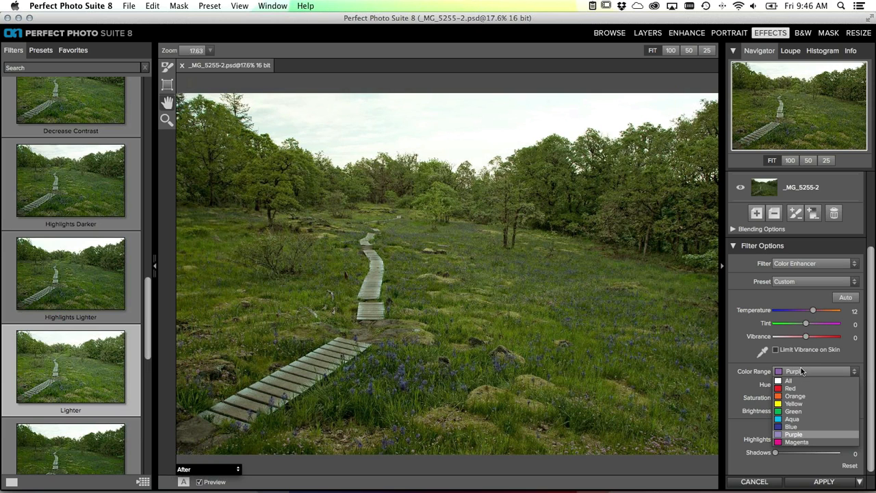
click(802, 404)
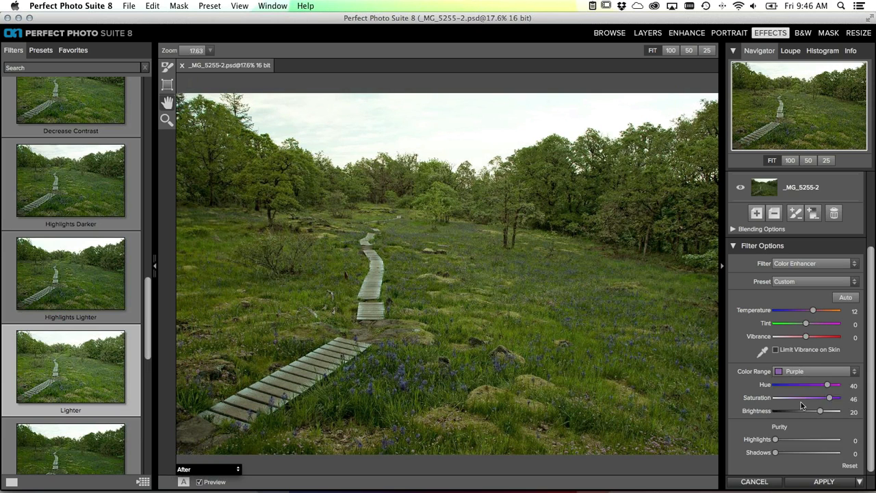
drag(806, 385, 815, 386)
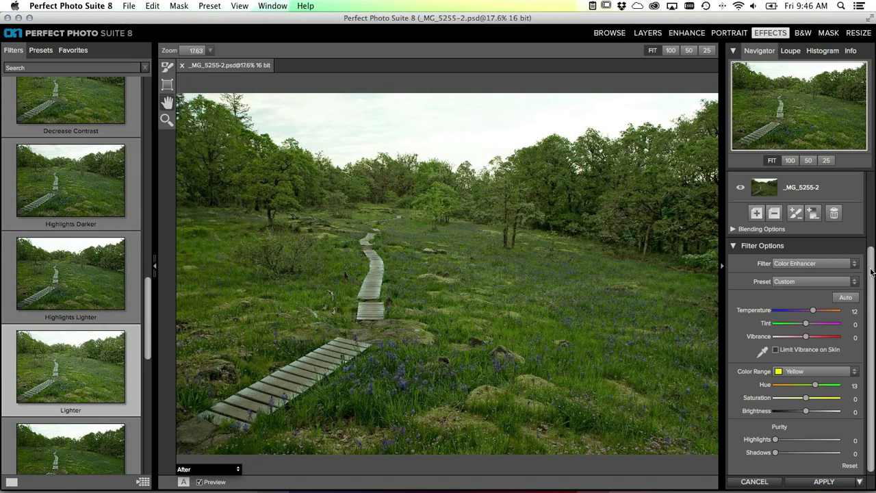
- Add a filter layer above the Color Enhancer and apply the Sunglow preset of the Sunshine filter to it
scroll(872, 272, up, 3)
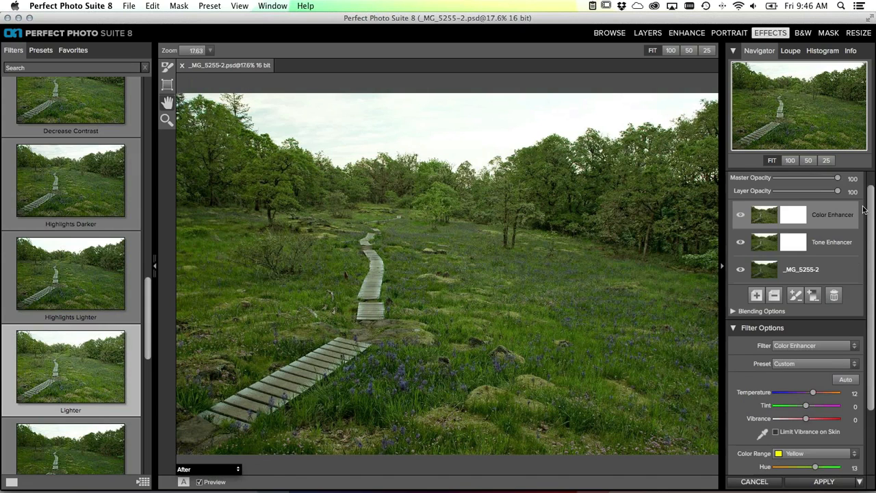
click(757, 302)
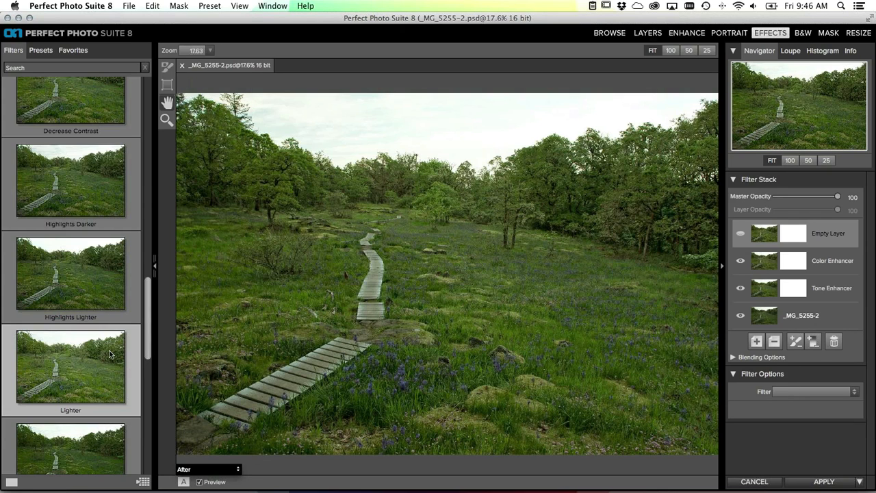
scroll(69, 130, up, 10)
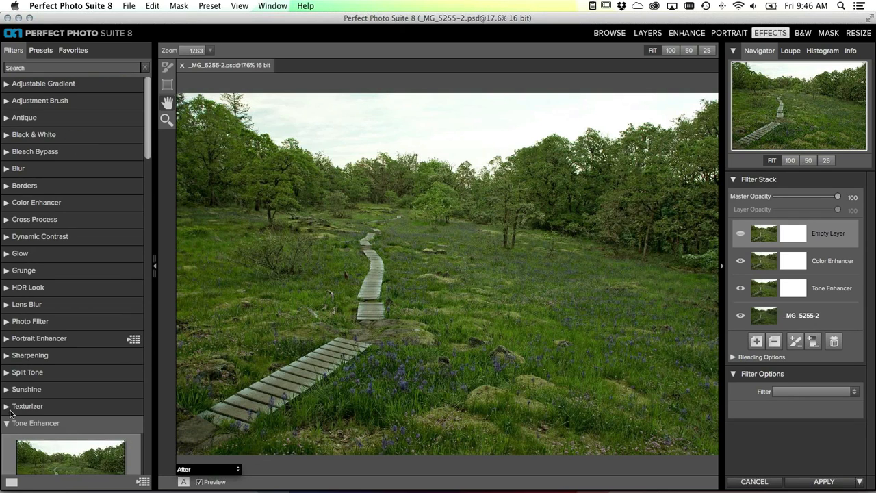
click(8, 423)
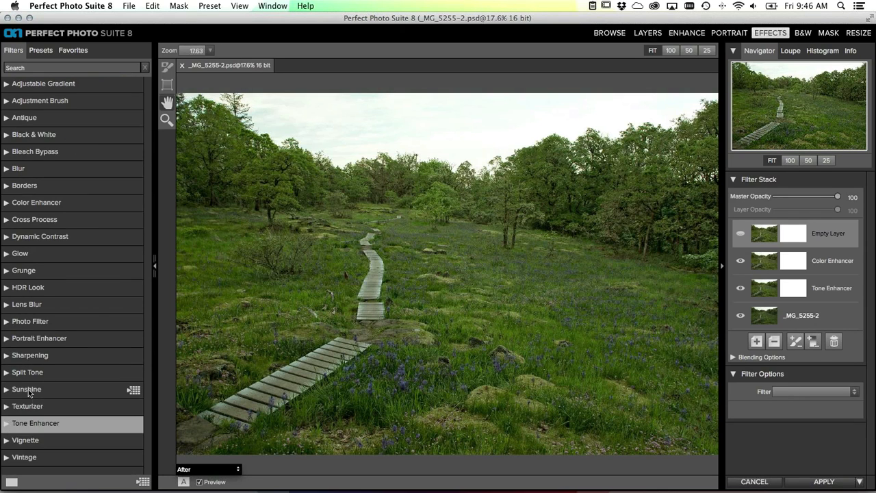
click(130, 391)
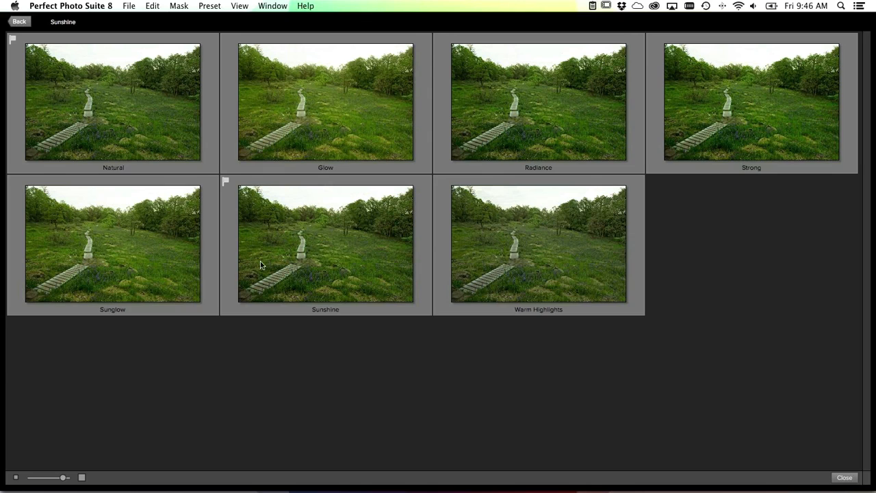
click(114, 254)
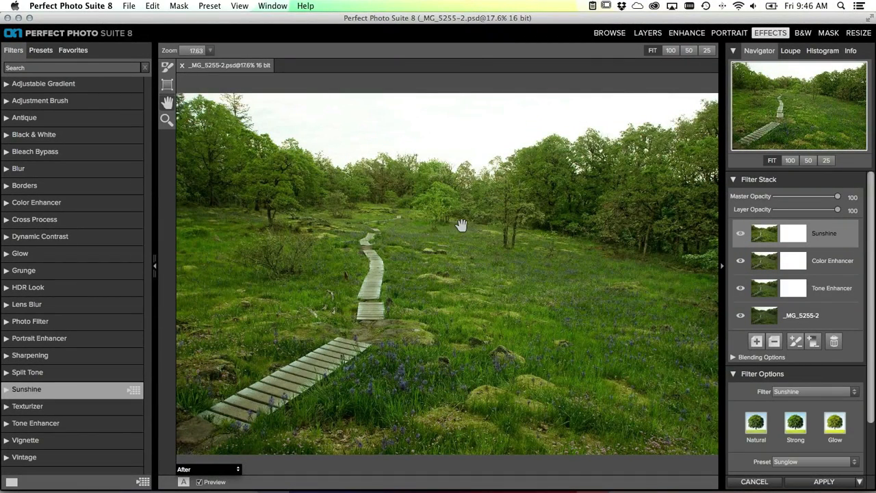
- Set the Sunshine filter's amount to 79 and glow to 18, and apply the whole filter stack to the photo
scroll(816, 324, down, 3)
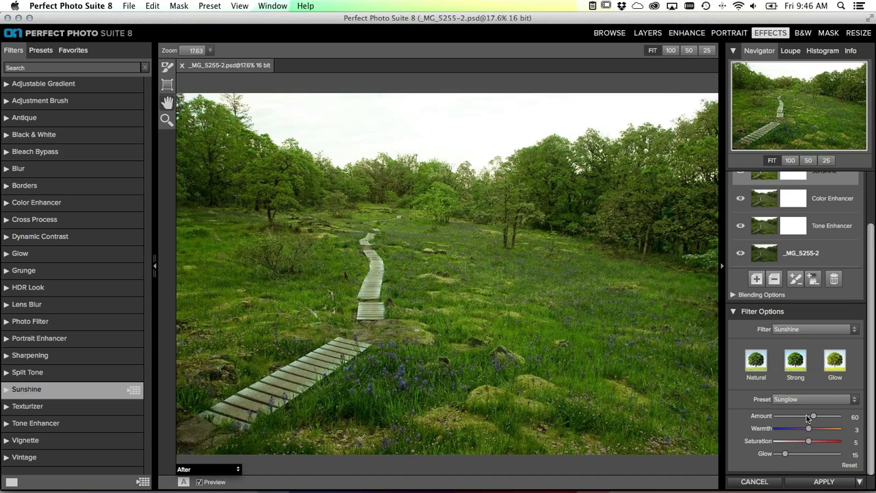
drag(813, 417, 761, 413)
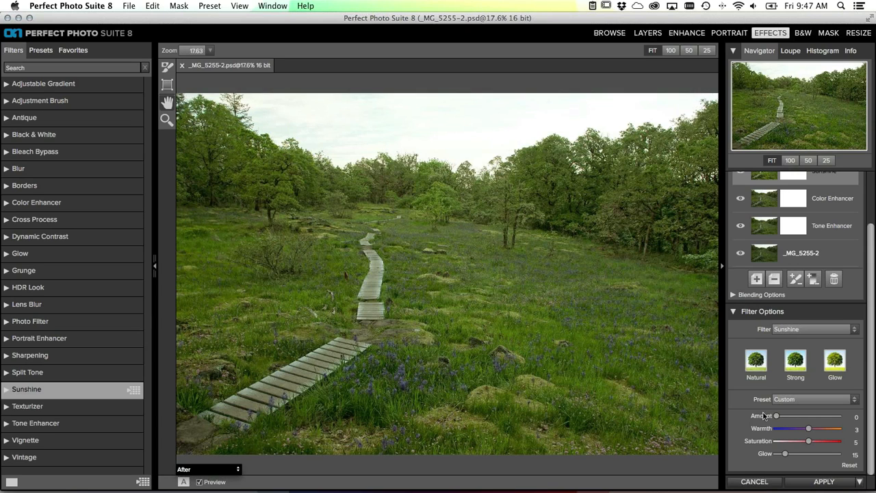
drag(776, 416, 815, 417)
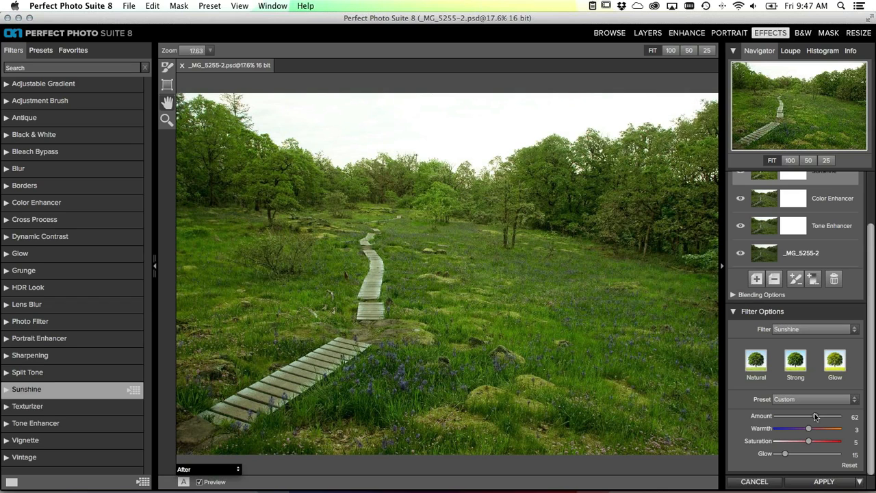
drag(815, 416, 832, 416)
drag(832, 416, 826, 417)
drag(785, 455, 788, 455)
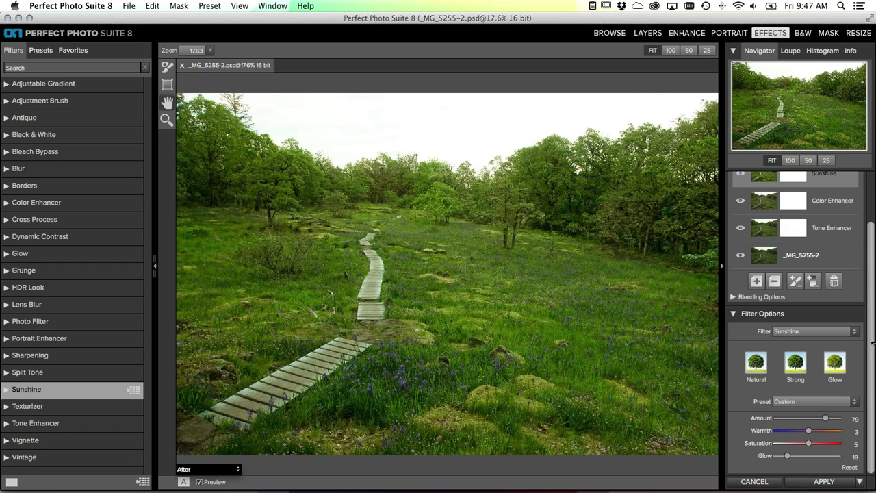
click(822, 483)
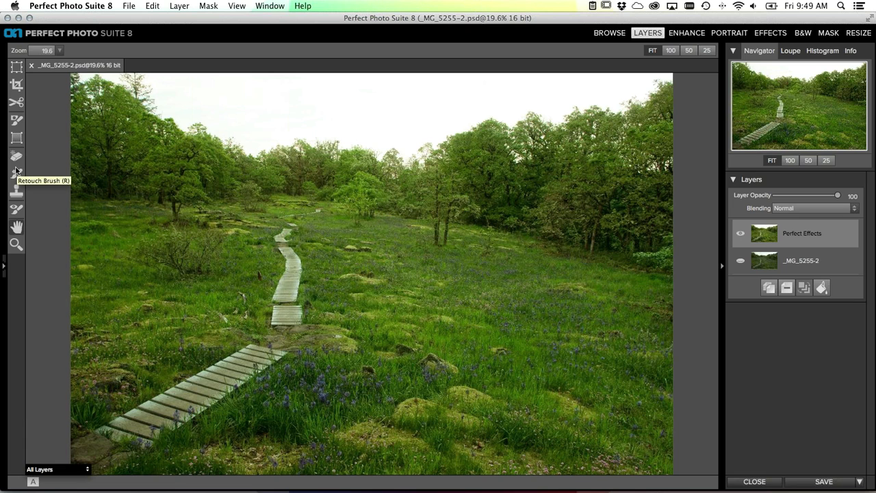
- Show the extras library and expand the Skies category within the onOne Extras Backgrounds
click(3, 266)
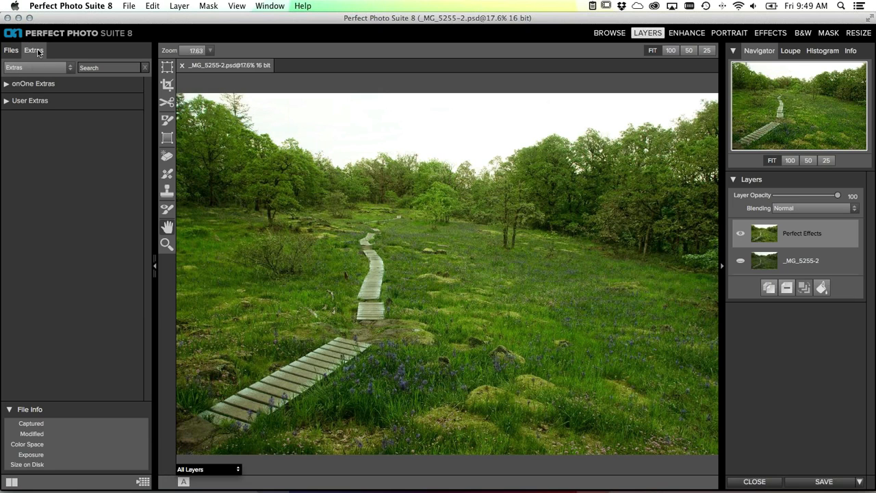
click(13, 89)
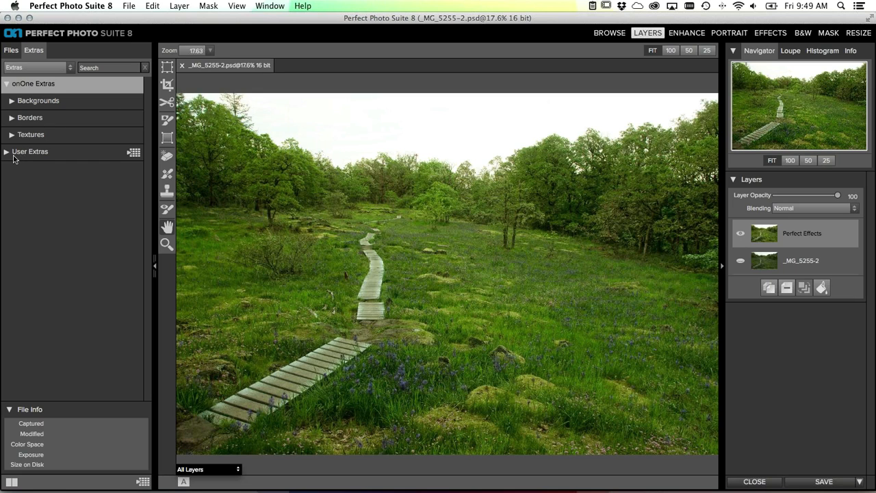
click(13, 105)
click(11, 102)
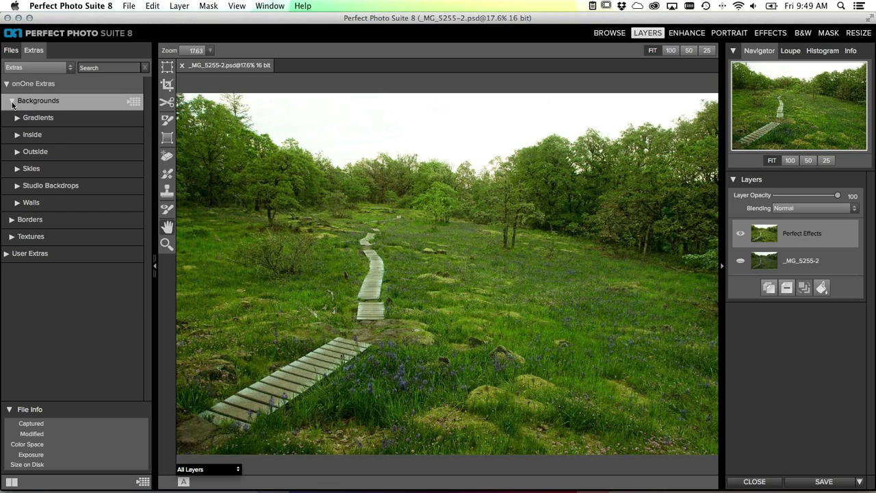
click(37, 169)
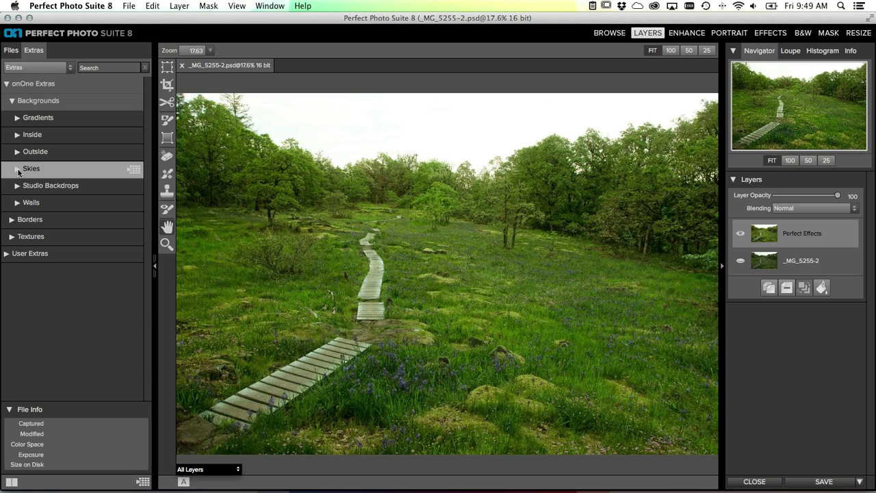
click(17, 169)
- Browse the sky backgrounds and add skies29.jpg to the meadow photo as a layer
scroll(88, 249, down, 10)
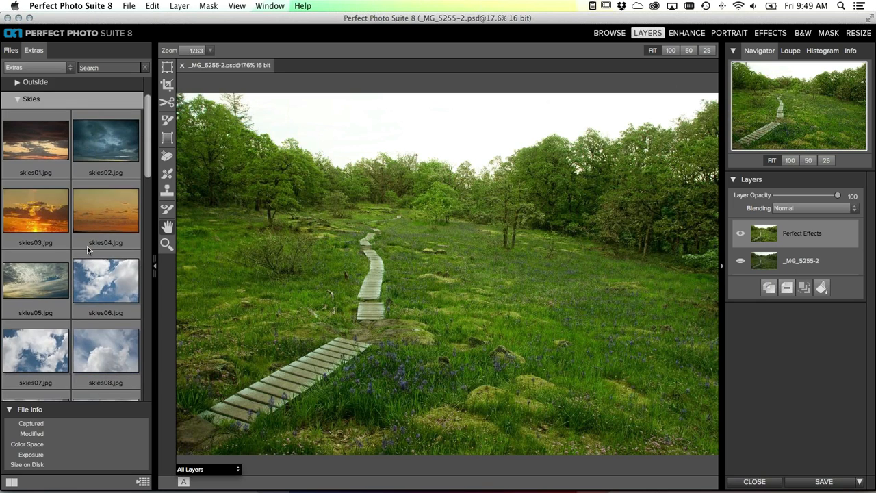
scroll(88, 250, down, 10)
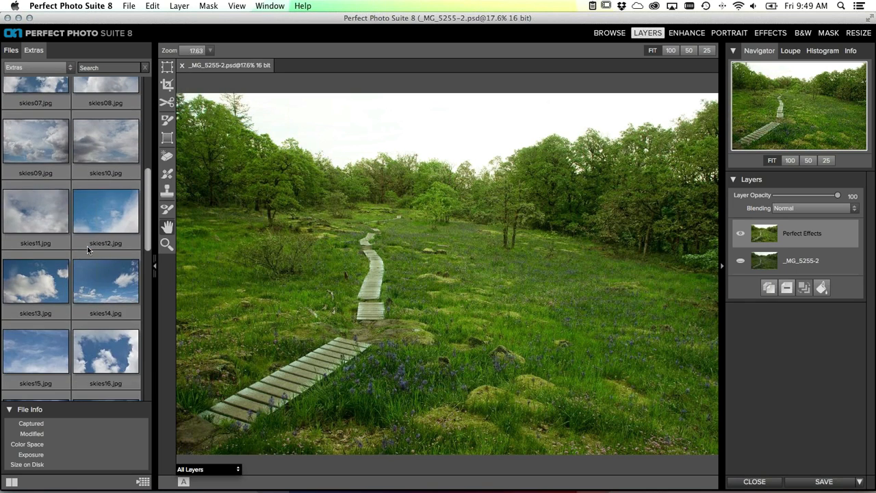
scroll(87, 249, down, 10)
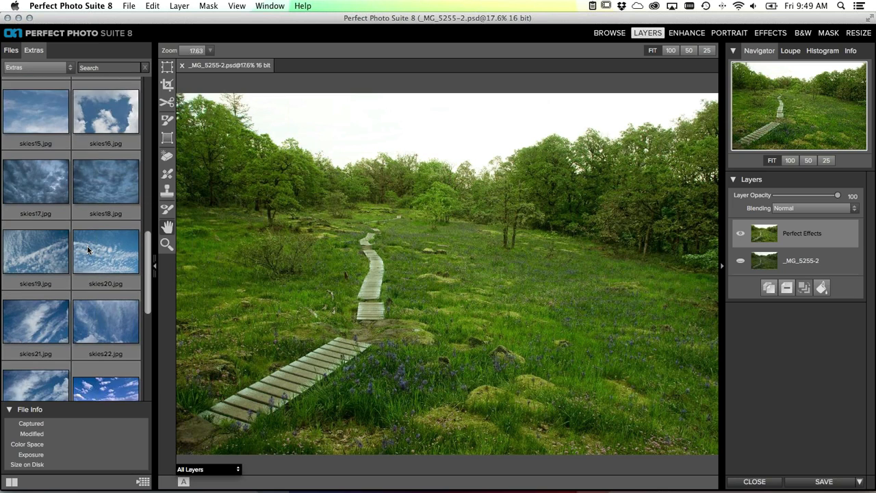
scroll(87, 249, down, 6)
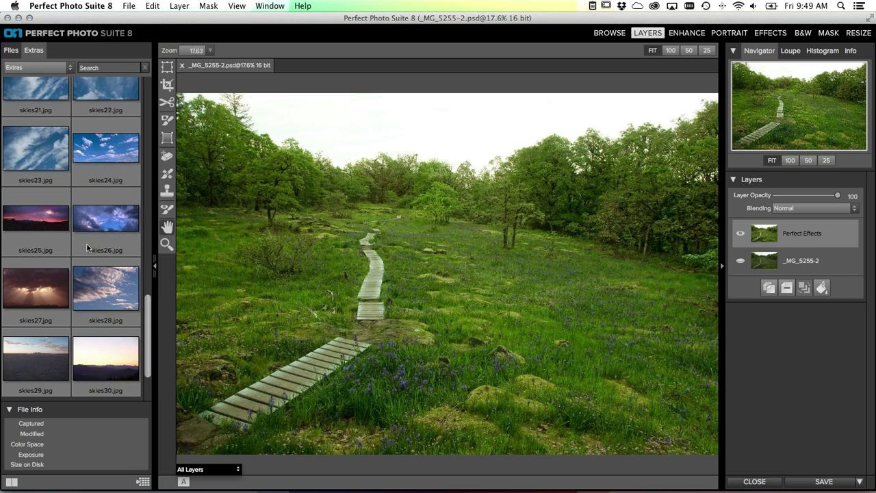
scroll(87, 247, down, 3)
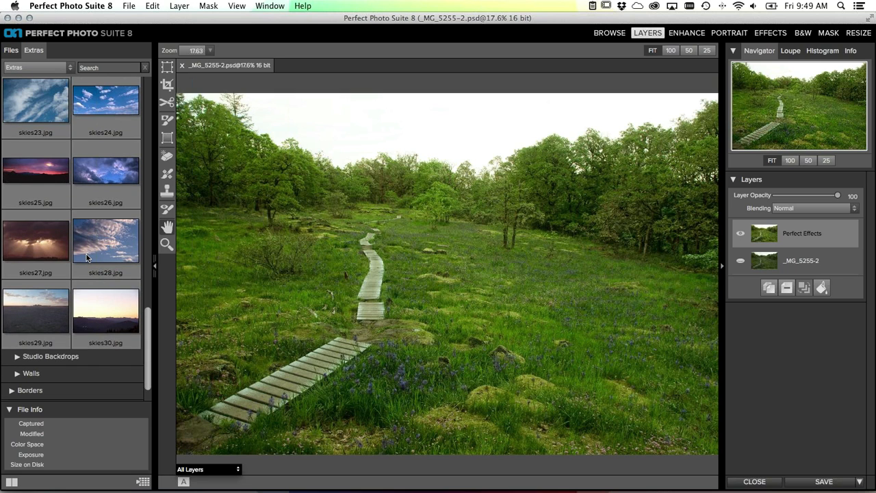
scroll(86, 254, up, 1)
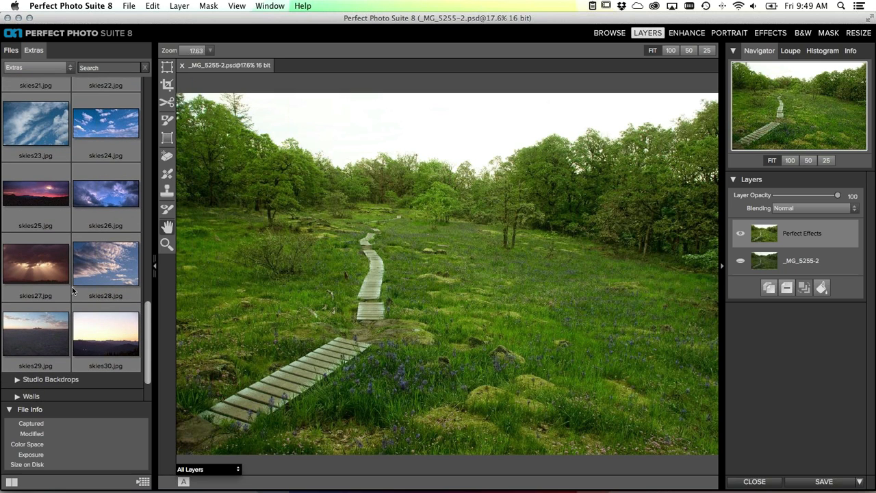
click(41, 341)
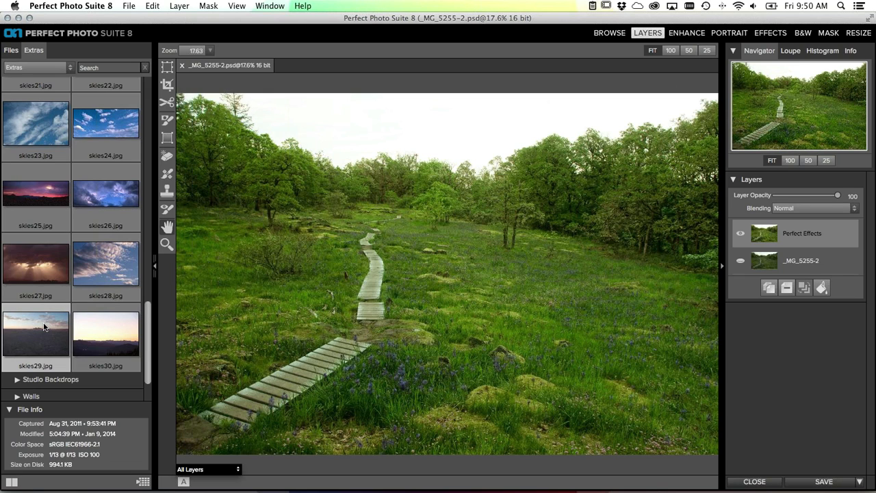
double_click(43, 327)
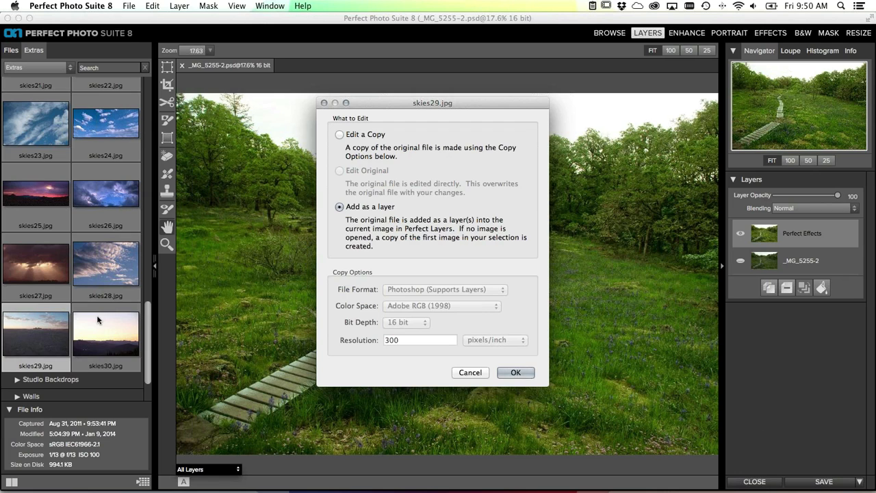
click(504, 372)
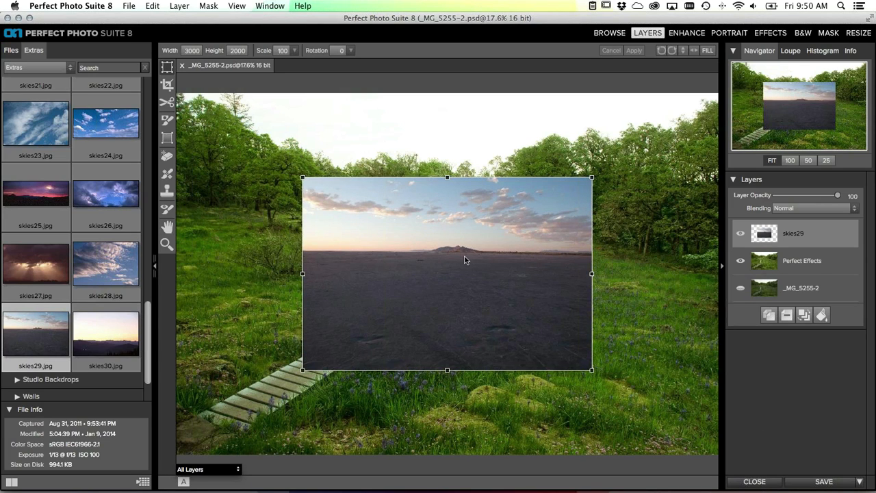
- Align the skies29 layer with the photo's upper-left corner, enlarge it to 5637 by 3571 across the full width, and raise it slightly
drag(464, 260, 345, 179)
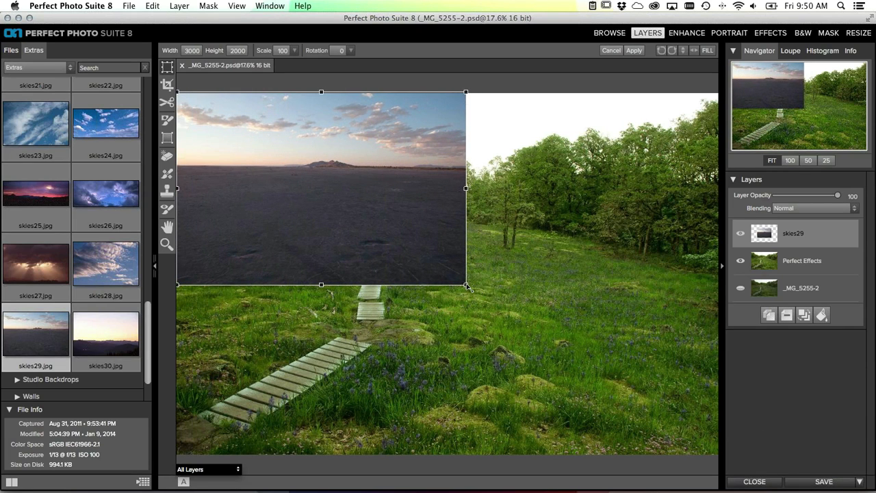
drag(467, 286, 720, 437)
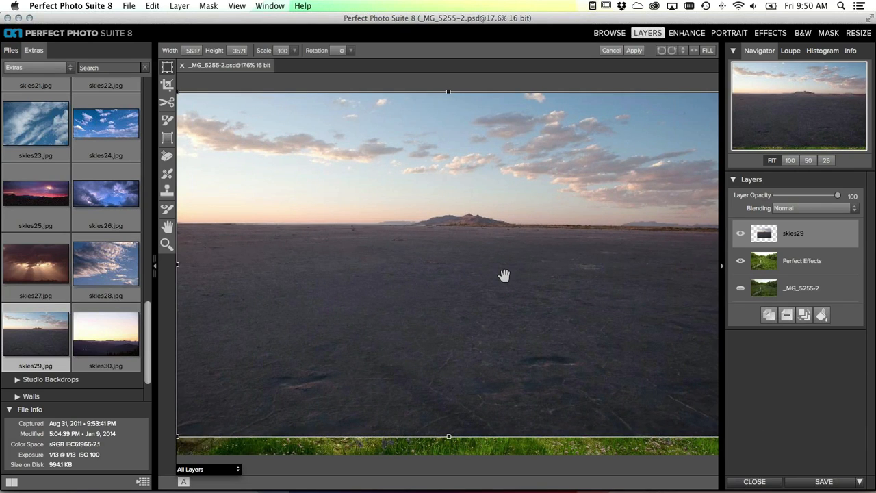
drag(504, 276, 504, 266)
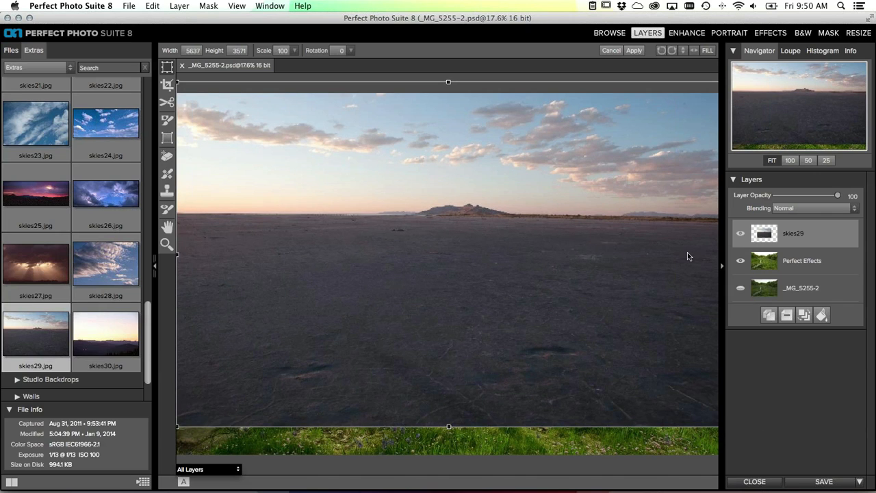
key(Return)
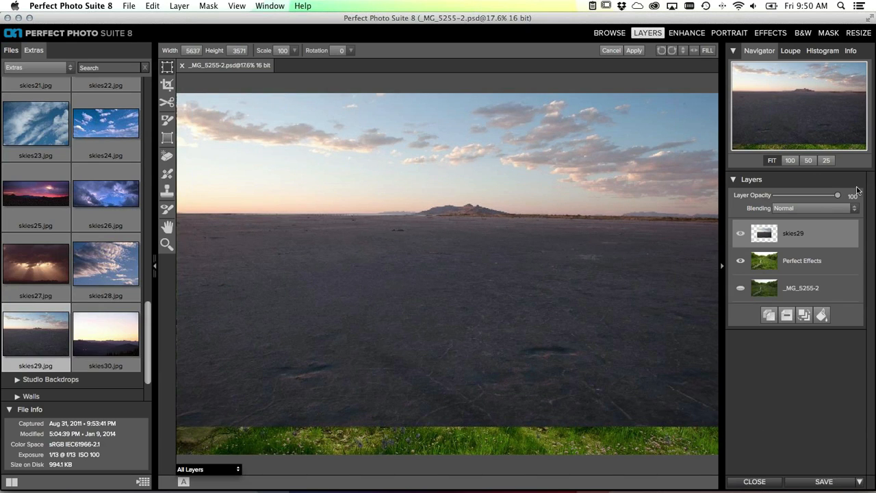
- Fade the skies29 layer to 55 opacity to shift it slightly upward against the trees, then apply the transform at 100 opacity
drag(836, 197, 810, 197)
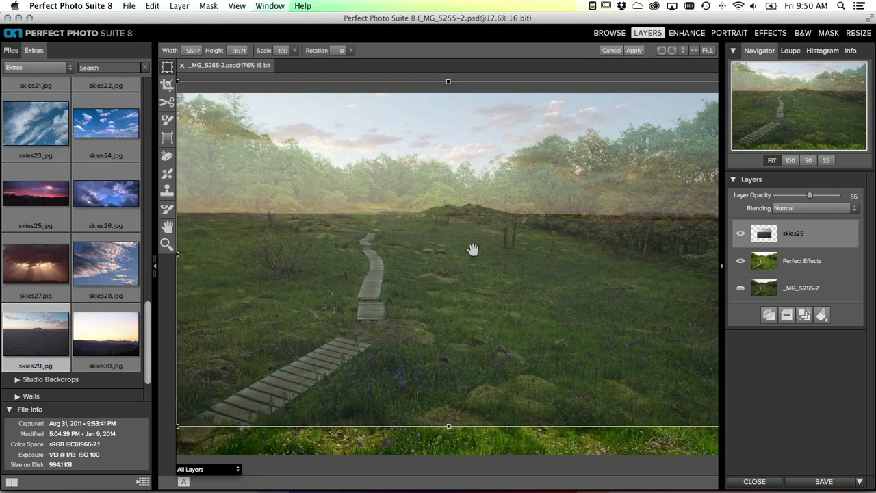
mouse_move(473, 250)
mouse_down()
mouse_move(464, 231)
mouse_move(462, 247)
mouse_move(472, 244)
mouse_up()
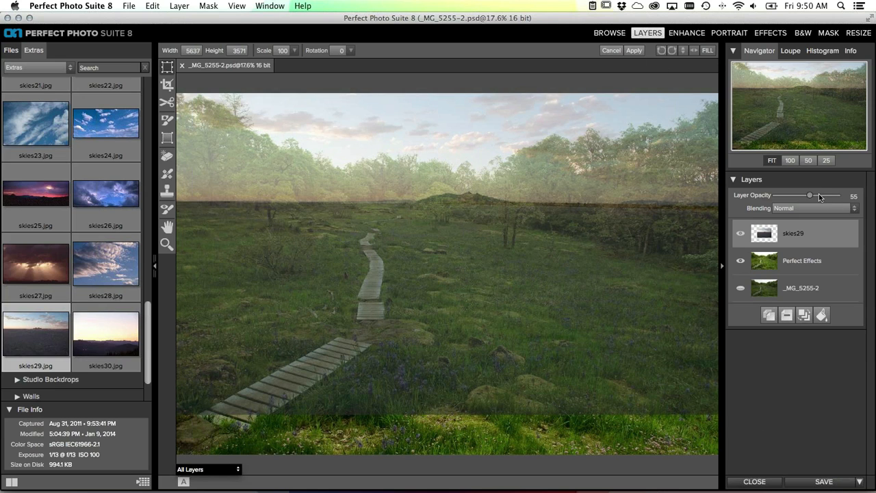
drag(821, 198, 837, 197)
click(635, 51)
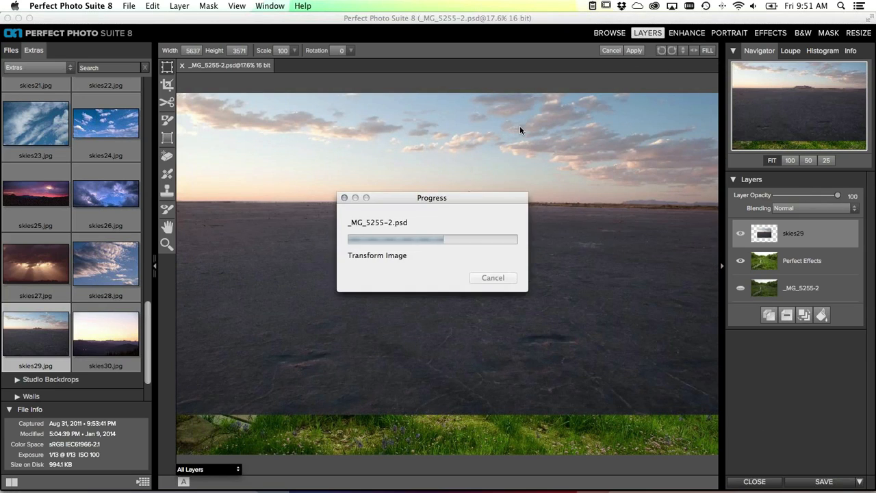
- Place the skies29 layer beneath the Perfect Effects layer and open the Perfect Effects layer in the Mask module
drag(794, 237, 796, 266)
click(798, 239)
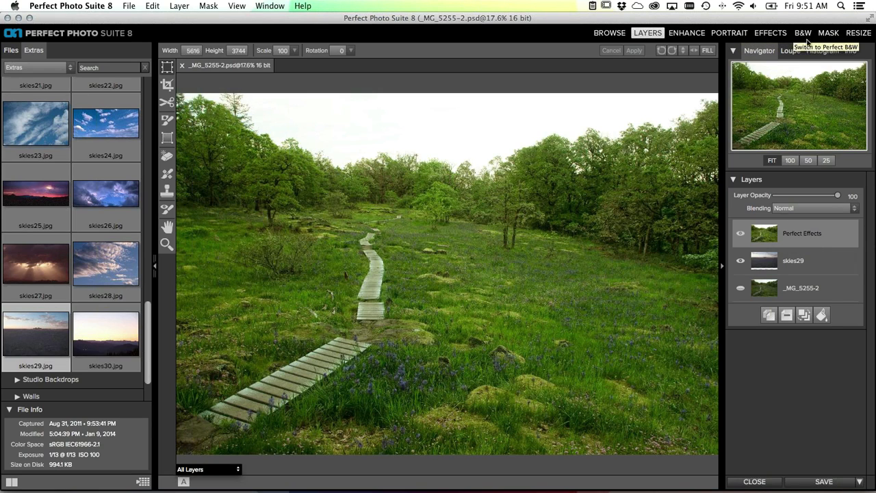
click(828, 33)
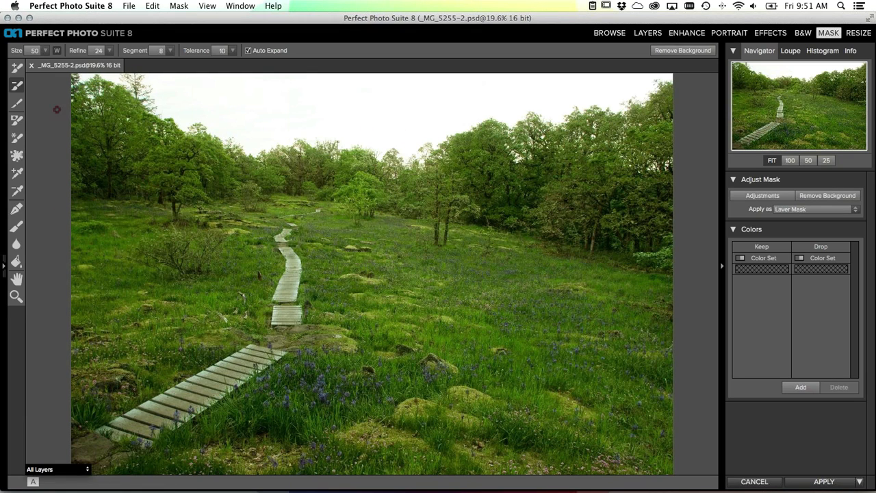
- Sample three drop colors from different areas of the pale sky with the Drop Color eyedropper
click(15, 87)
click(17, 191)
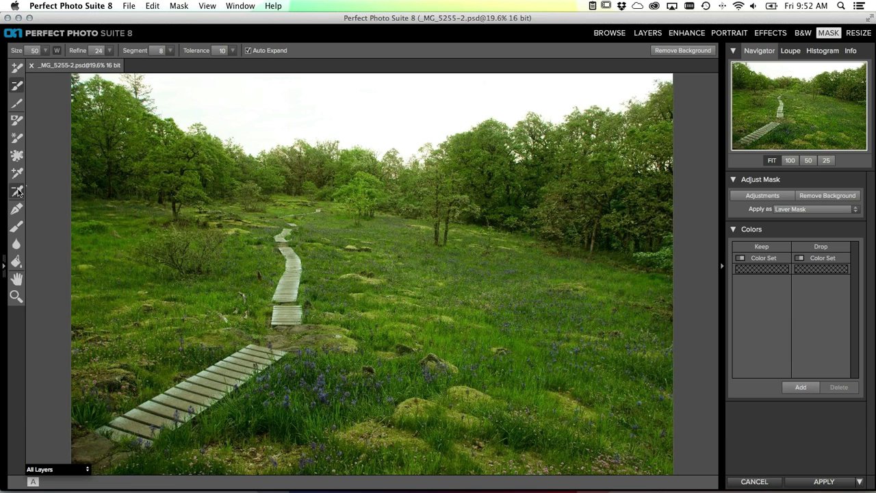
click(180, 107)
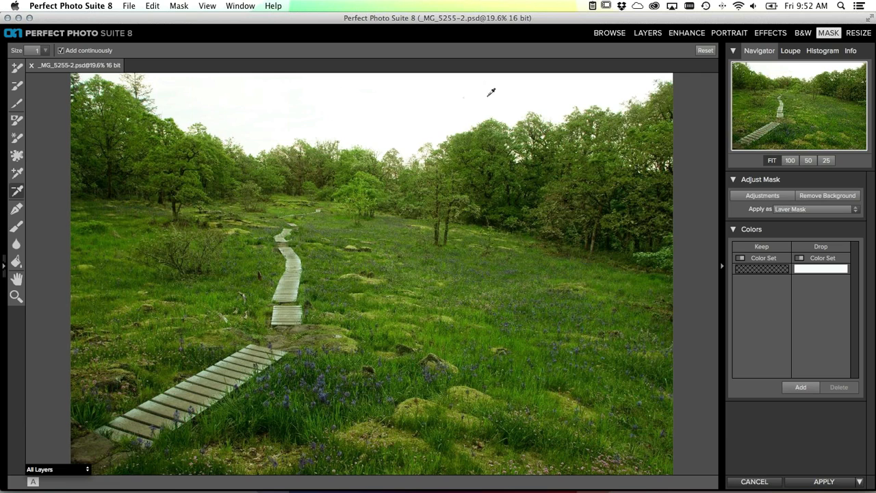
click(553, 104)
click(145, 92)
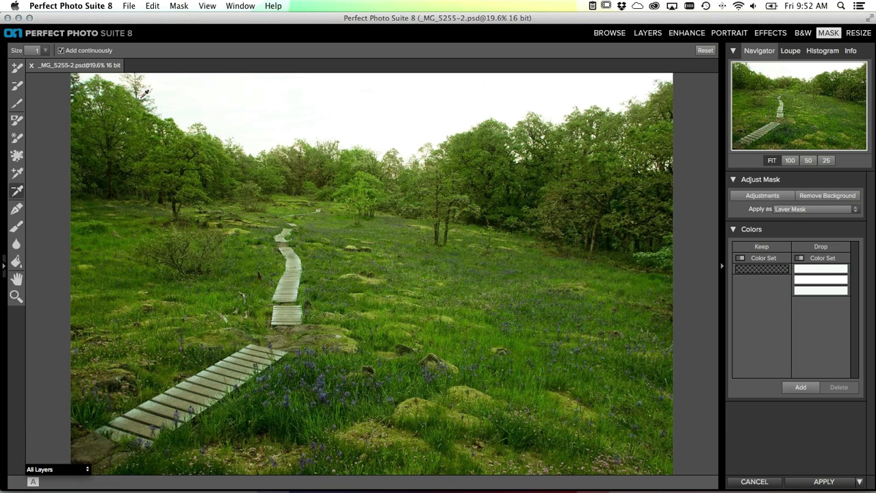
- Sample three green keep colors from the trees with the Keep Color eyedropper
click(15, 174)
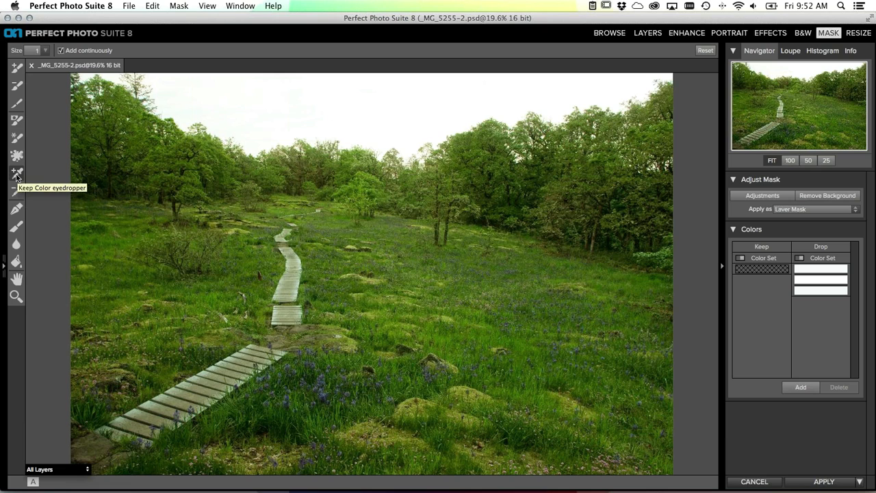
click(126, 82)
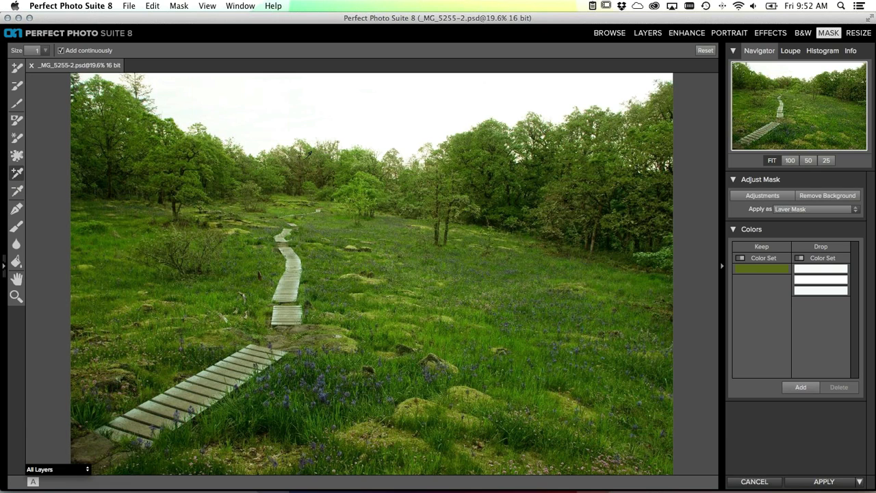
click(306, 155)
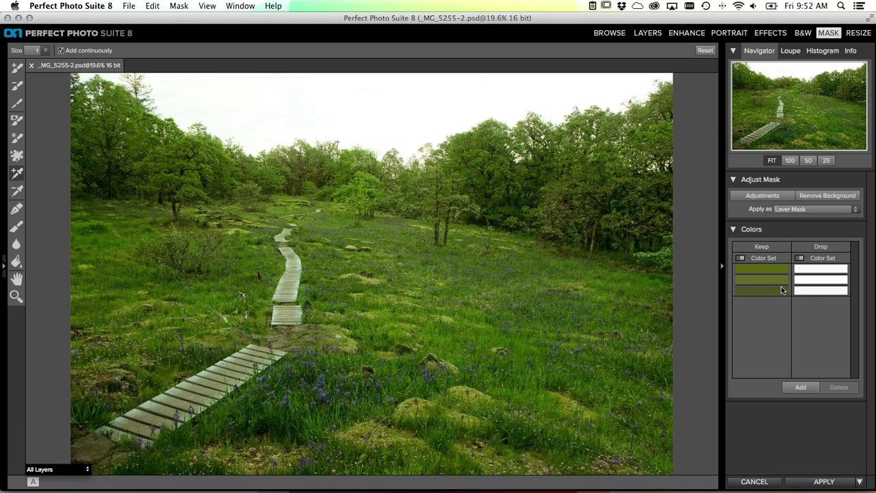
- Paint out the pale sky down to the tree line with the color-aware masking brush at size 350, and apply the layer mask
click(17, 138)
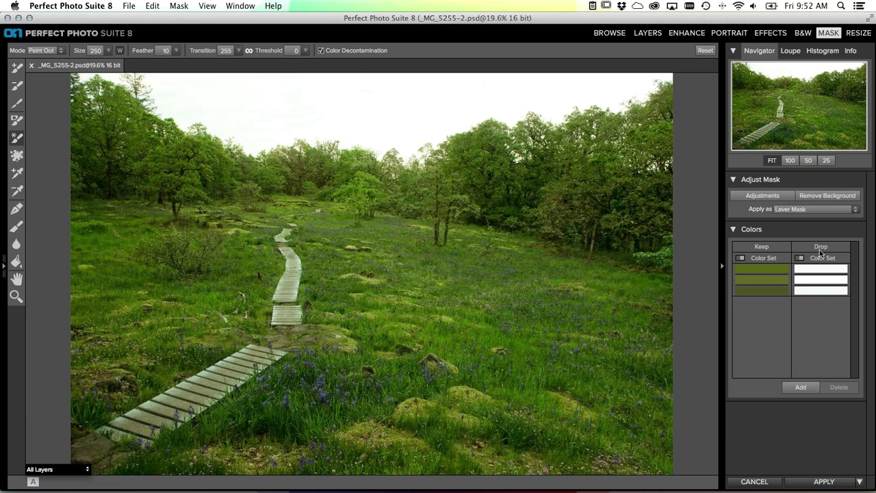
key(bracketright)
mouse_move(518, 92)
mouse_down()
mouse_move(652, 80)
mouse_move(552, 104)
mouse_move(586, 114)
mouse_up()
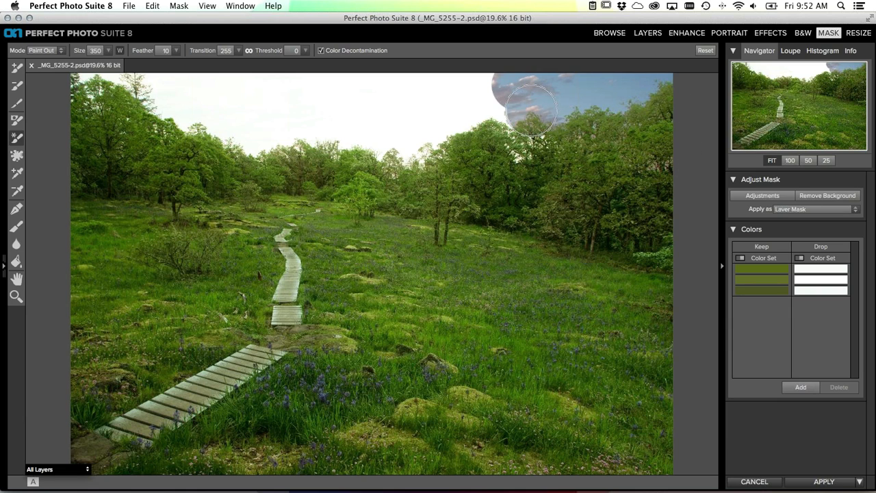
mouse_move(508, 141)
mouse_down()
mouse_move(484, 81)
mouse_move(423, 84)
mouse_move(411, 105)
mouse_move(445, 145)
mouse_move(463, 100)
mouse_move(415, 113)
mouse_move(382, 96)
mouse_move(377, 81)
mouse_move(157, 76)
mouse_move(87, 88)
mouse_move(233, 124)
mouse_move(255, 139)
mouse_move(426, 138)
mouse_move(367, 110)
mouse_move(202, 101)
mouse_move(135, 86)
mouse_up()
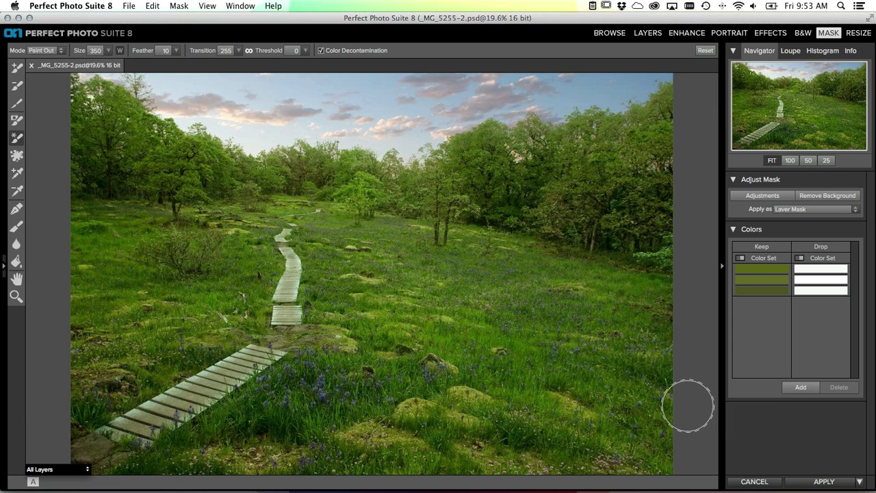
click(824, 483)
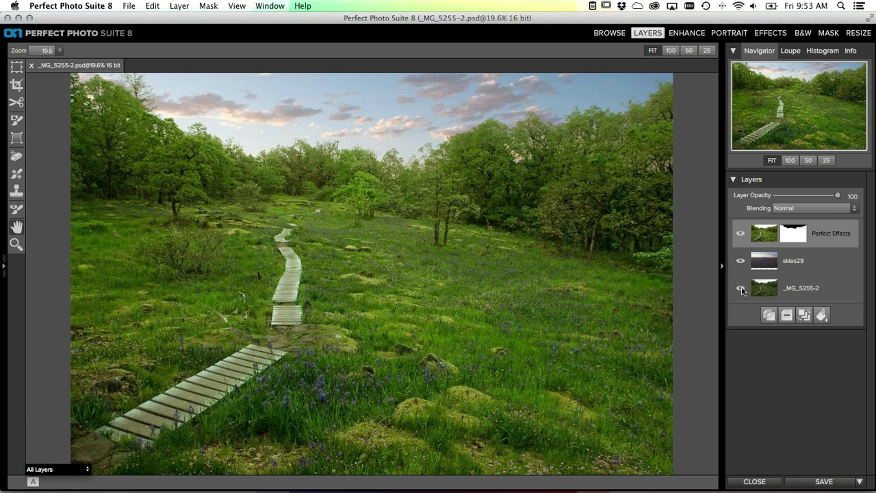
- Compare the original _MG_5255-2 layer with the composite, and view the Perfect Effects layer's mask in grayscale
alt+click(741, 289)
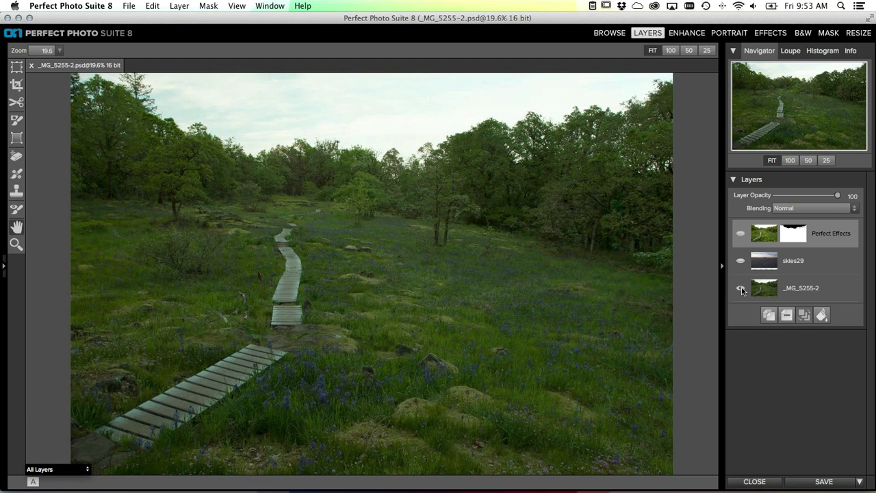
alt+click(740, 288)
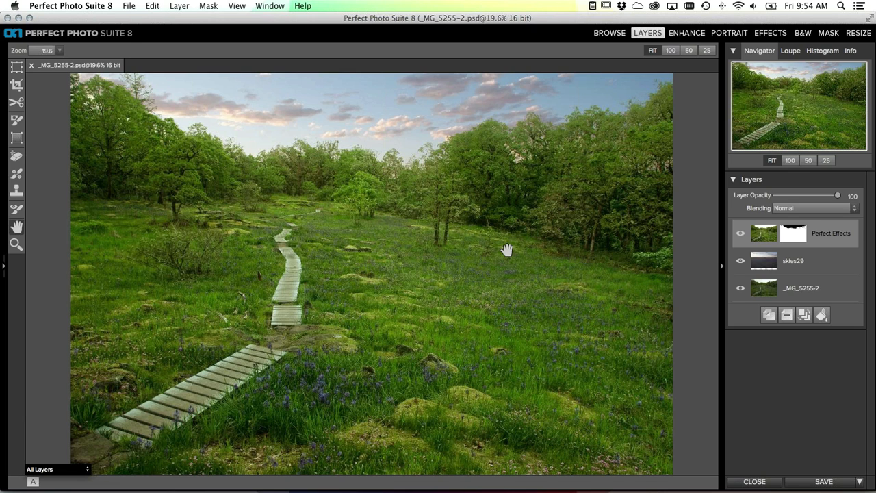
key(super+m)
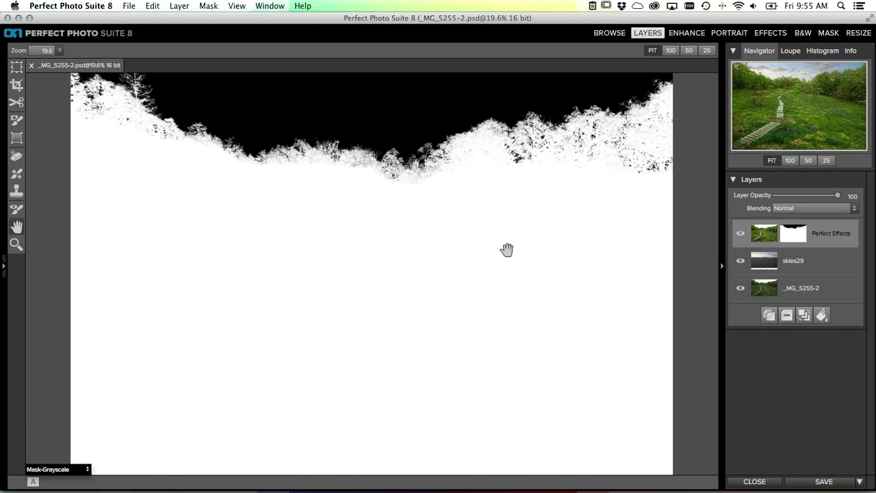
- View the layer mask as a red overlay, and split the preview to compare the grayscale mask with all layers
click(67, 473)
click(59, 438)
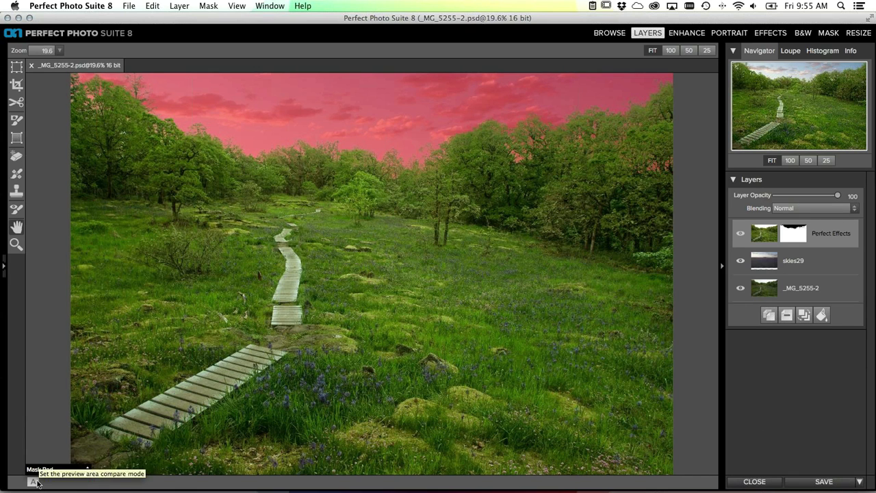
click(35, 482)
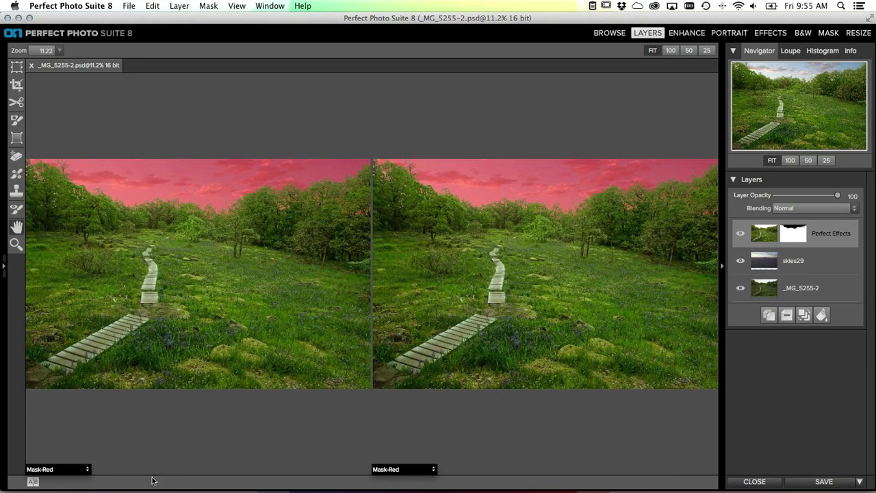
click(400, 469)
click(382, 411)
click(391, 469)
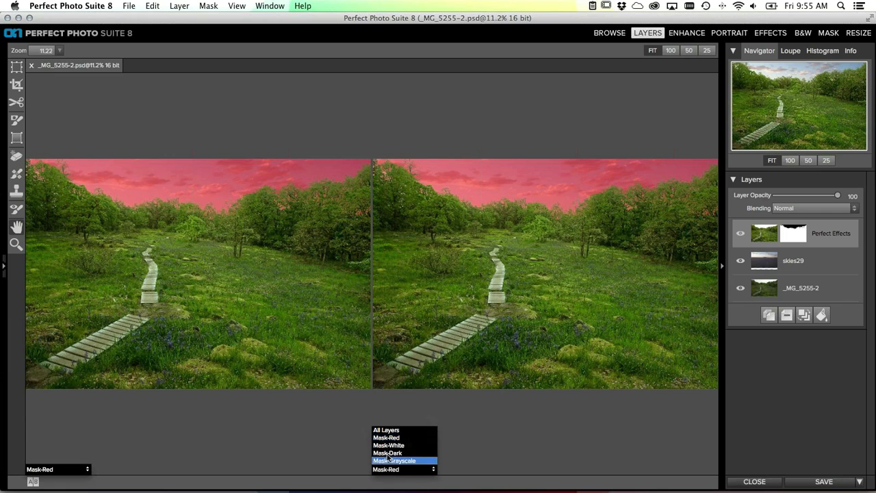
click(384, 428)
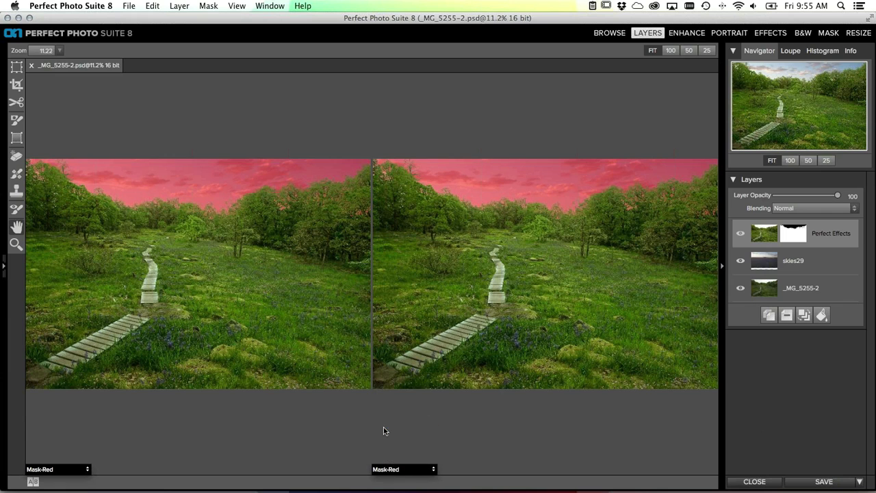
click(59, 469)
click(49, 453)
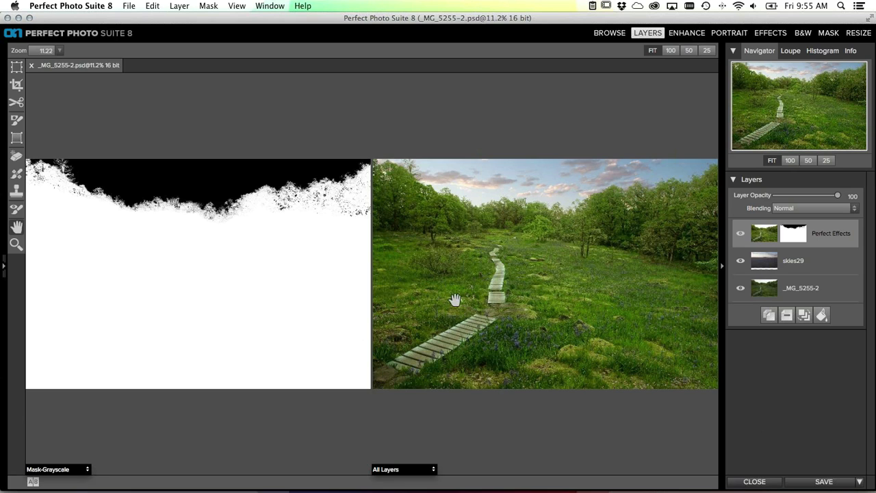
- Close the boardwalk meadow composite, and switch to Lightroom's library grid
key(super+s)
click(404, 270)
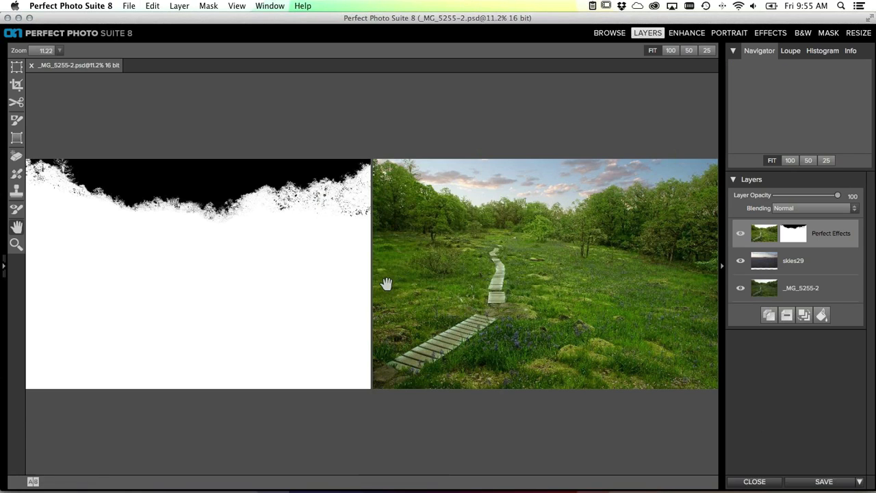
mouse_move(373, 490)
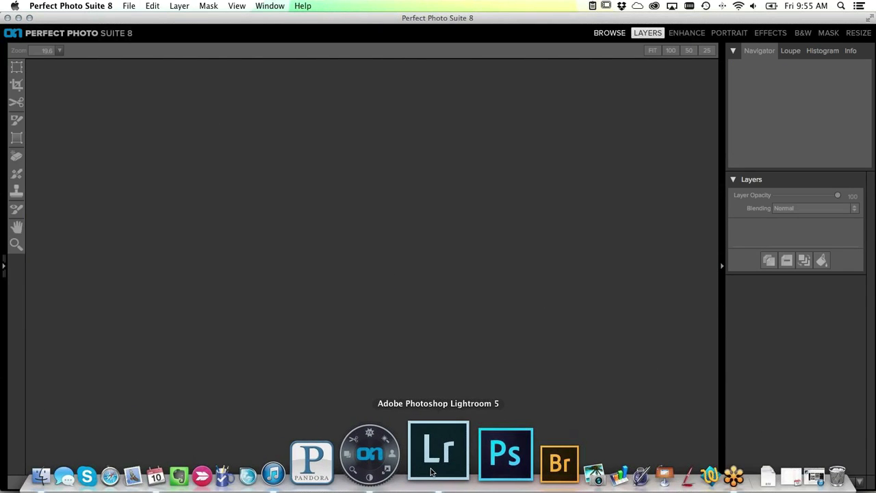
click(423, 452)
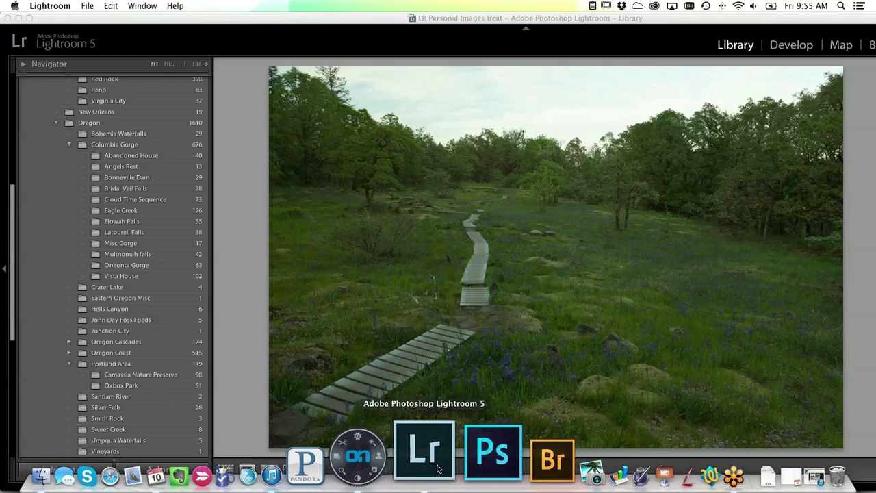
key(g)
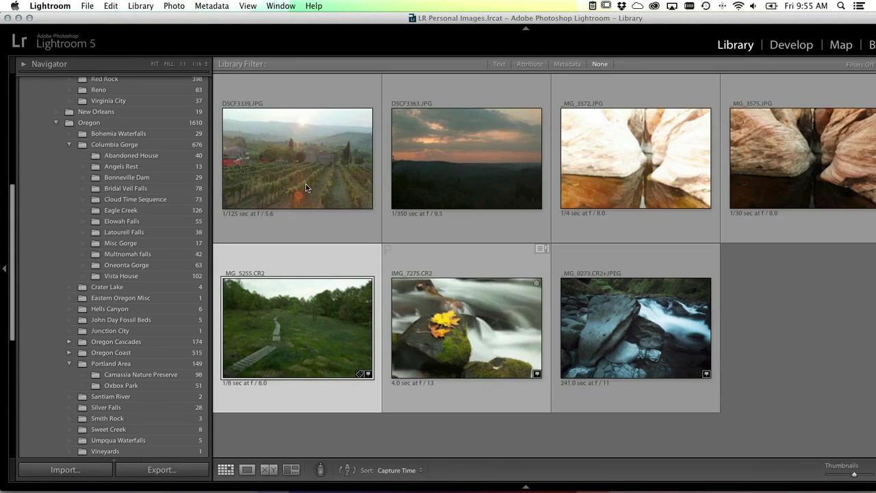
- Preview the vineyard photo DSCF3339.JPG in Lightroom, and open it in Perfect Photo Suite 8
double_click(323, 180)
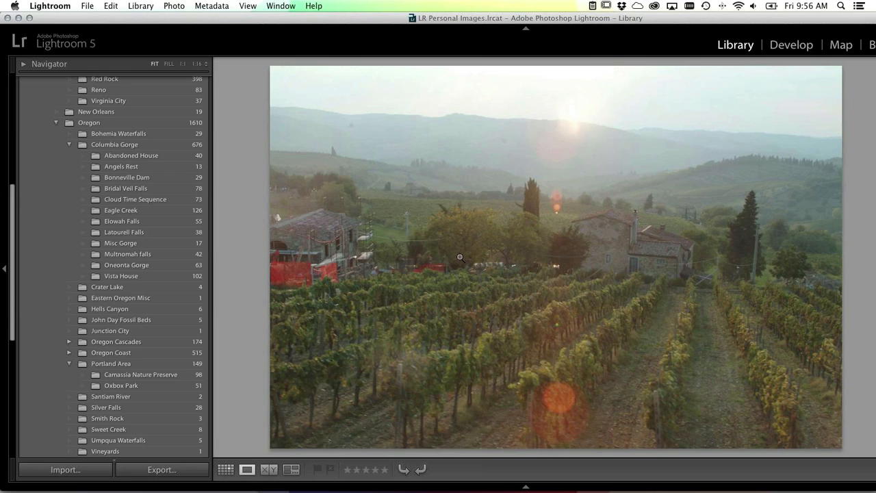
key(g)
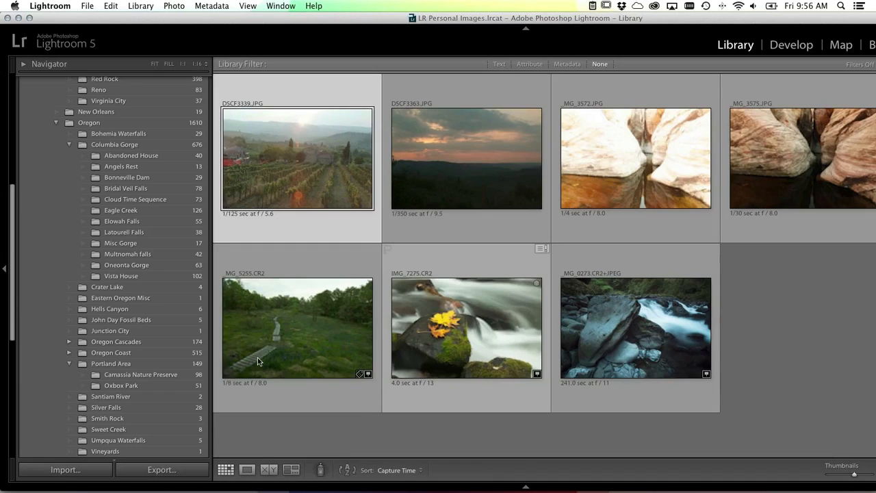
click(94, 5)
mouse_move(178, 204)
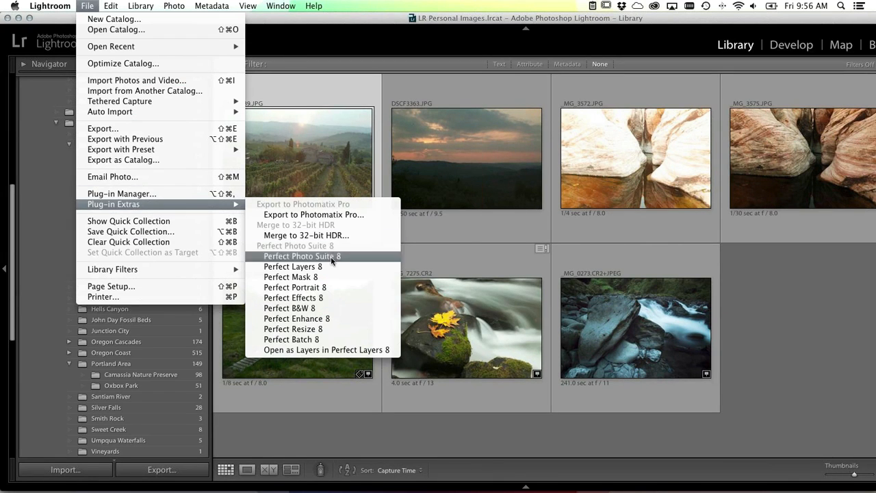
click(302, 256)
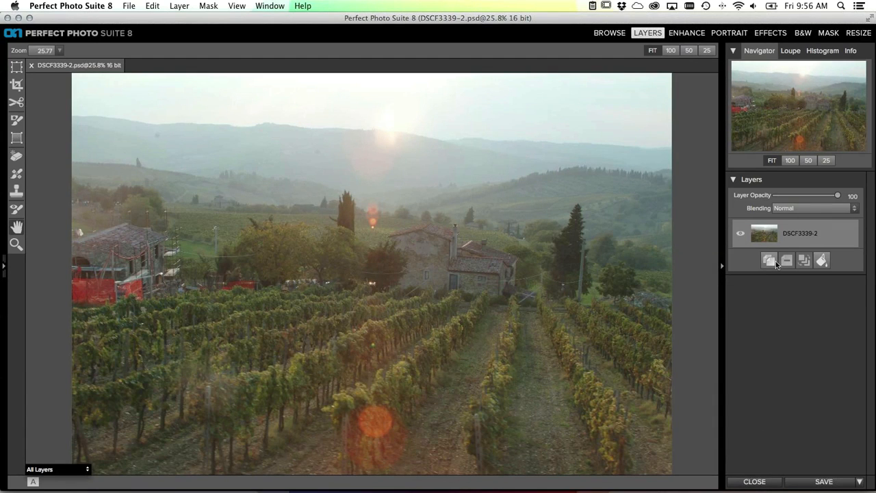
- Duplicate the vineyard layer, and crop the building with red fencing off the left side, to 3464 by 2848
click(769, 261)
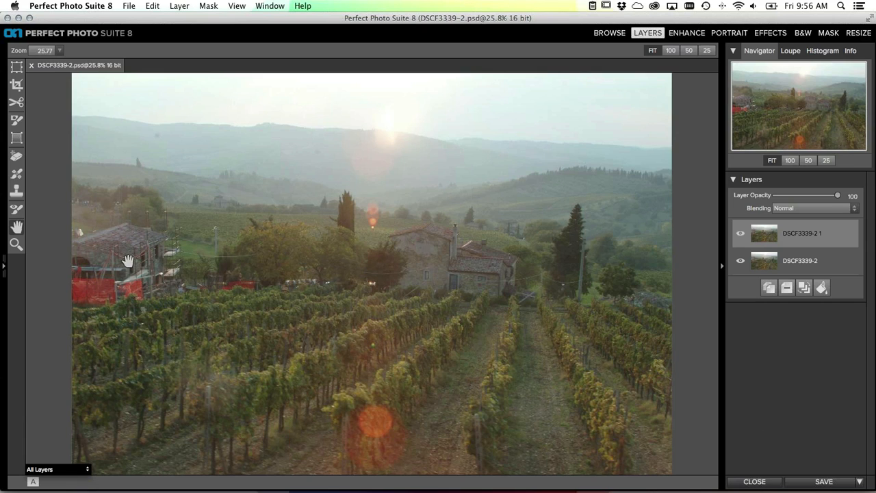
click(16, 85)
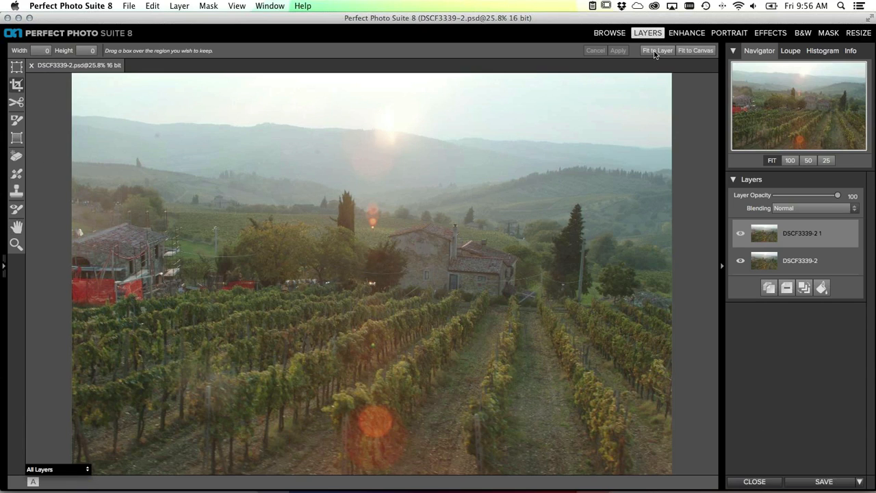
click(656, 51)
drag(74, 276, 184, 275)
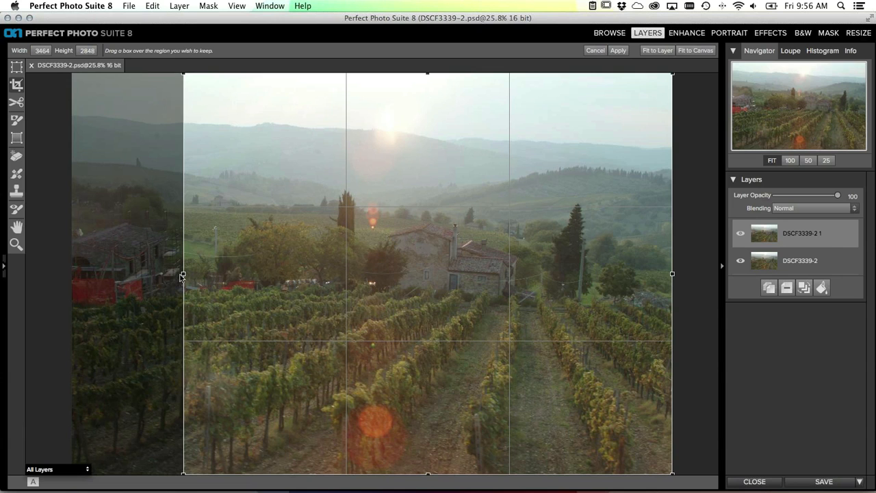
key(Return)
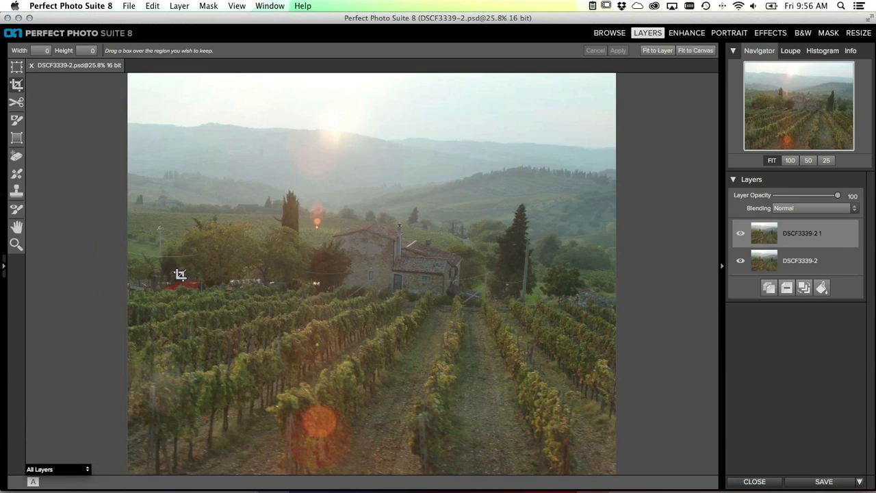
- Erase the utility pole beside the tall cypress with the Perfect Eraser at size 45
click(17, 156)
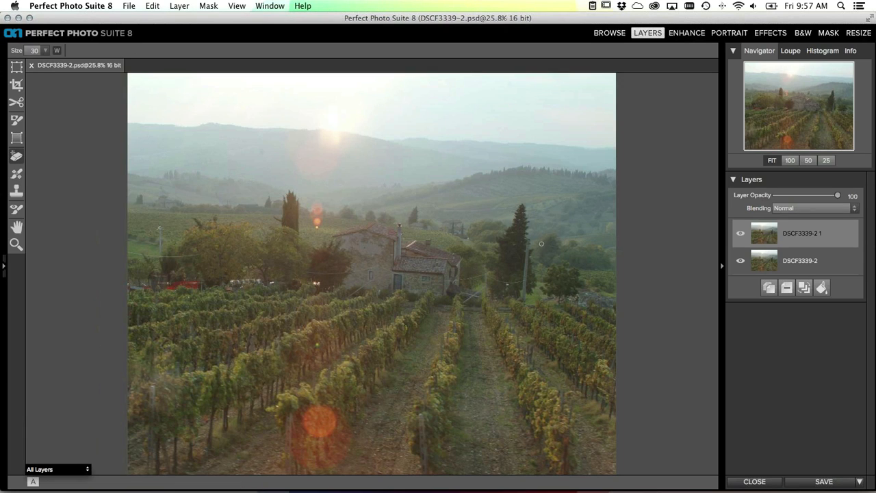
key(bracketright)
key(bracketright)
drag(527, 243, 523, 301)
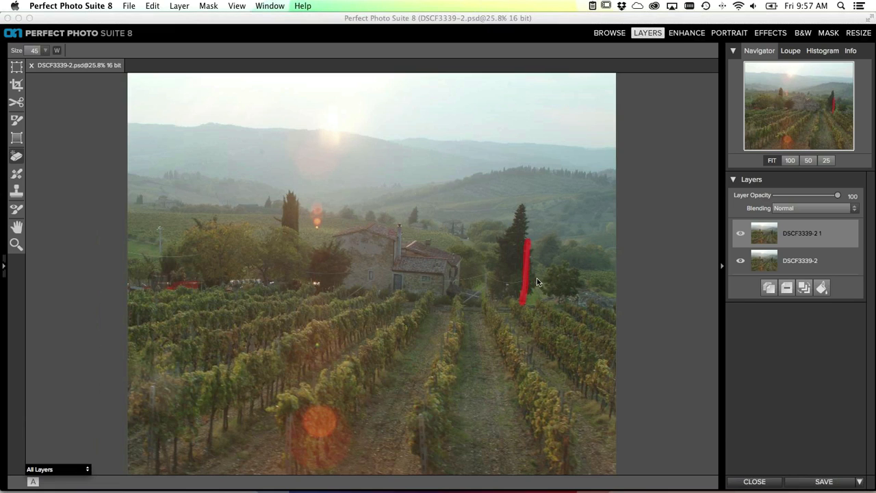
- Erase the power lines on both sides of the tall cypress and across to the farmhouse, reducing the eraser size to 30
key(bracketleft)
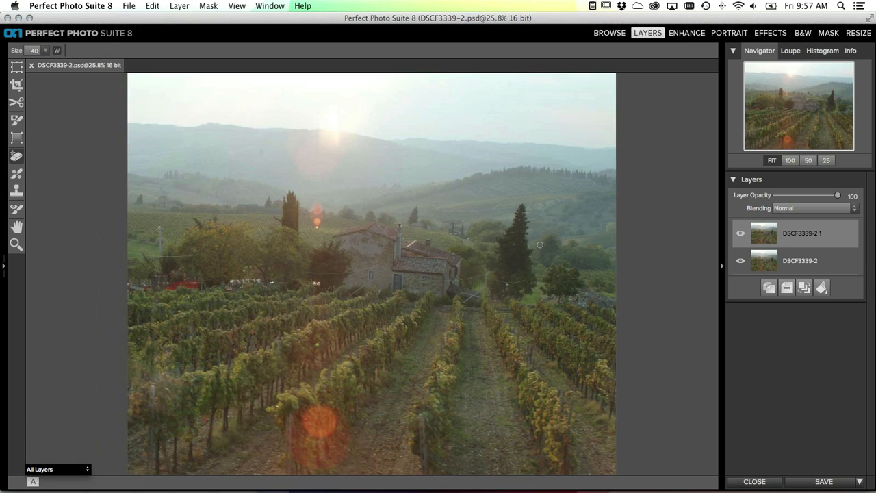
drag(530, 242, 617, 256)
mouse_move(526, 280)
mouse_down()
mouse_move(486, 275)
mouse_move(488, 297)
mouse_up()
drag(486, 286, 463, 302)
mouse_move(486, 275)
mouse_down()
mouse_move(433, 281)
mouse_move(381, 268)
mouse_up()
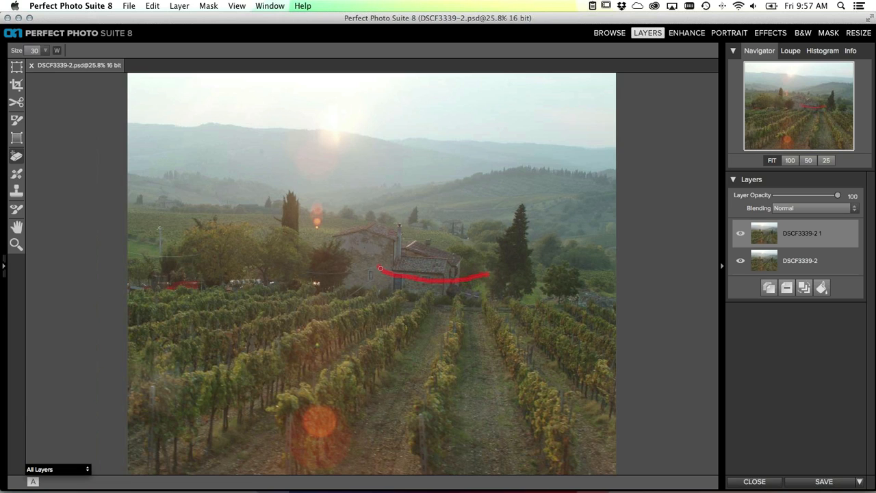
drag(433, 280, 433, 280)
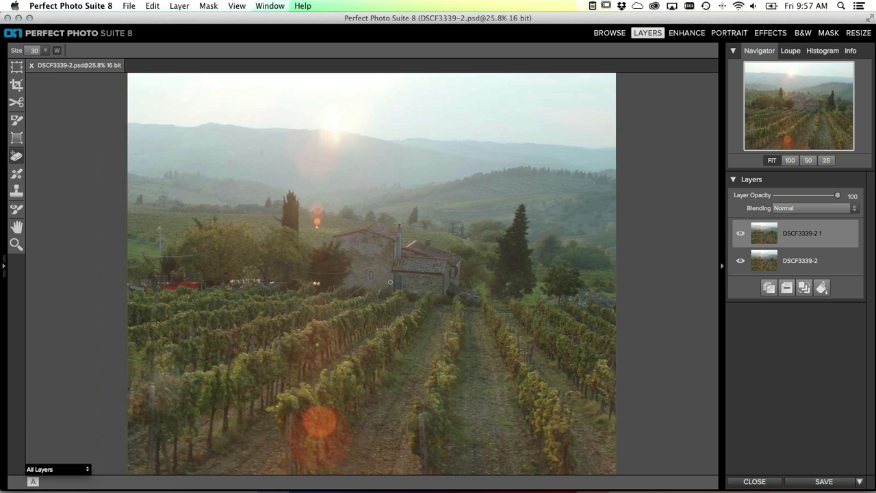
- Erase the wires crossing the farmhouse and its neighbouring trees, and the bright clutter beneath those trees
drag(376, 275, 348, 299)
mouse_move(376, 265)
mouse_down()
mouse_move(312, 273)
mouse_move(271, 263)
mouse_up()
drag(310, 281, 319, 284)
key(bracketright)
mouse_move(262, 281)
mouse_down()
mouse_move(230, 285)
mouse_move(247, 287)
mouse_up()
- Erase the thin wire and small pole left of the trees with a smaller eraser
key(bracketleft)
key(bracketleft)
key(bracketleft)
drag(201, 254, 130, 253)
drag(160, 237, 161, 259)
- Erase the red fencing and leftover clutter along the base of the left trees with the eraser at size 70
key(bracketright)
key(bracketright)
key(bracketright)
key(bracketright)
mouse_move(198, 287)
mouse_down()
mouse_move(155, 277)
mouse_move(162, 287)
mouse_move(128, 286)
mouse_up()
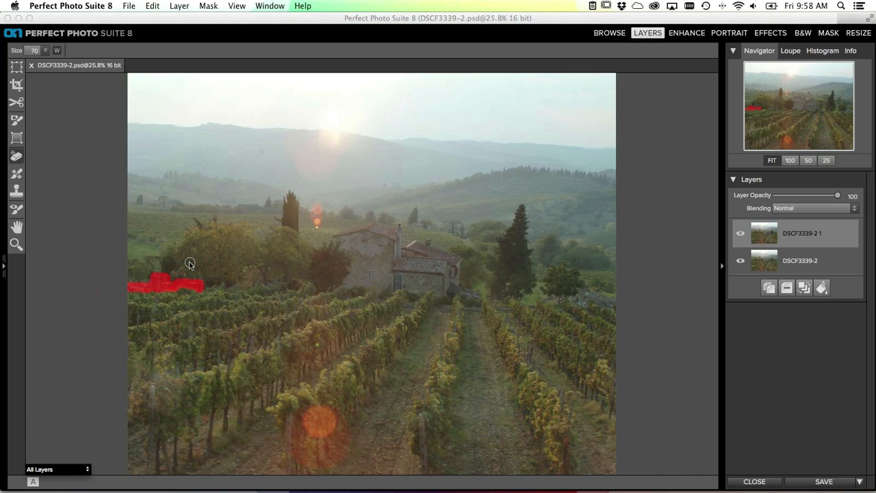
click(222, 284)
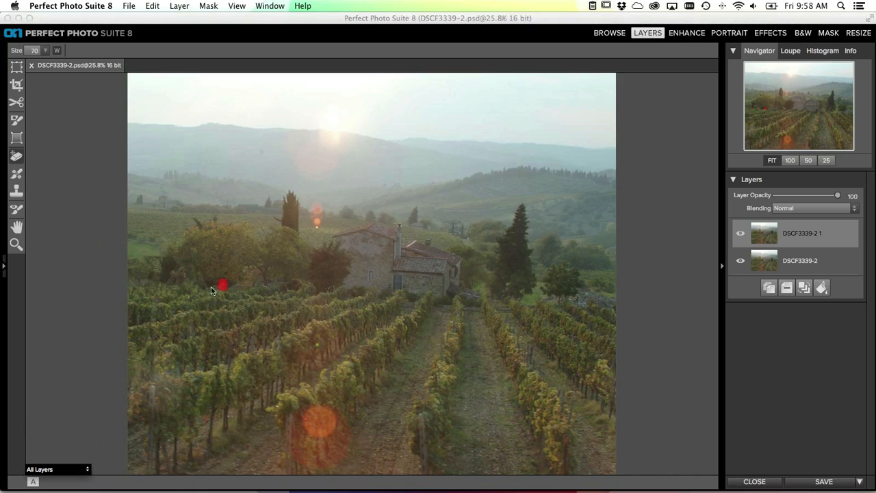
click(265, 287)
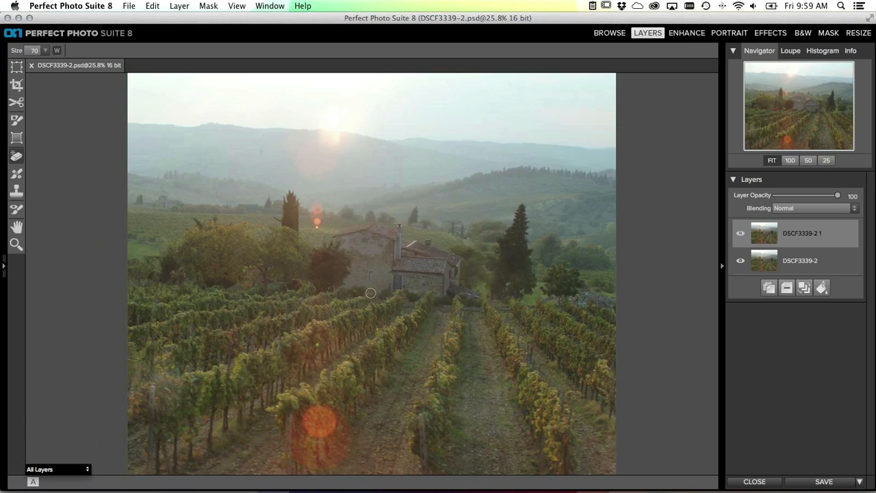
- Erase the spot on the hazy hills and the small green flare spot among the vines
key(bracketleft)
key(bracketleft)
key(bracketleft)
key(bracketleft)
key(bracketright)
click(261, 149)
click(317, 344)
- From Lightroom, open the sunset photo DSCF3363.JPG as a layer in Perfect Layers 8, merging it with the current vineyard document
mouse_move(399, 490)
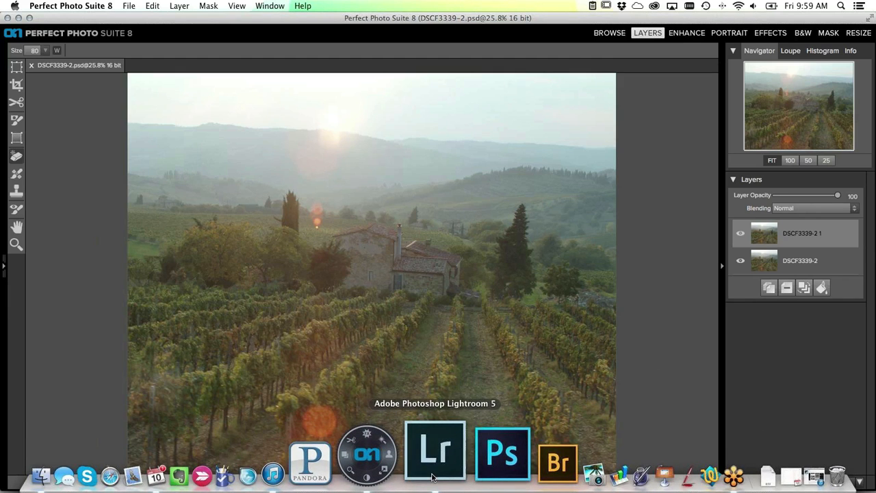
click(432, 478)
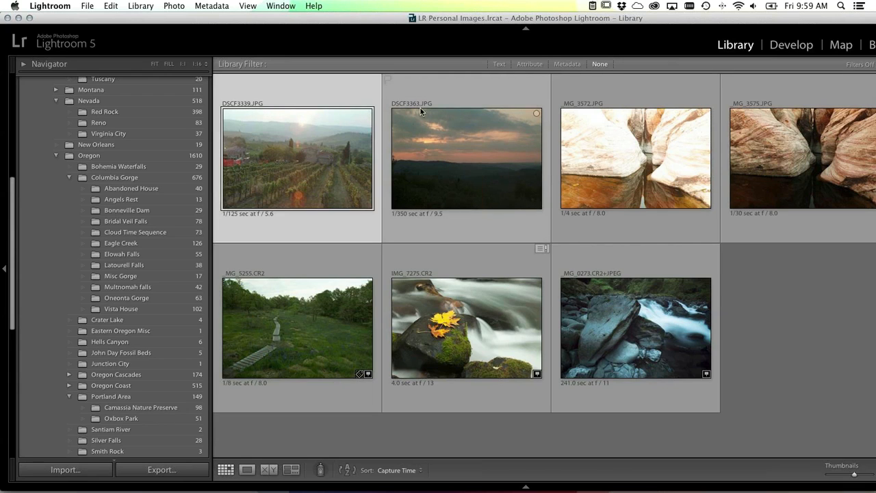
click(469, 135)
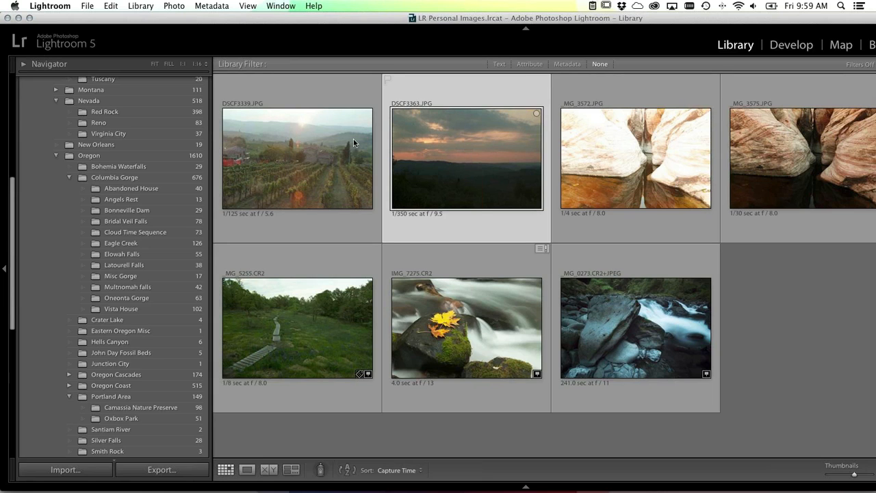
click(88, 7)
mouse_move(141, 207)
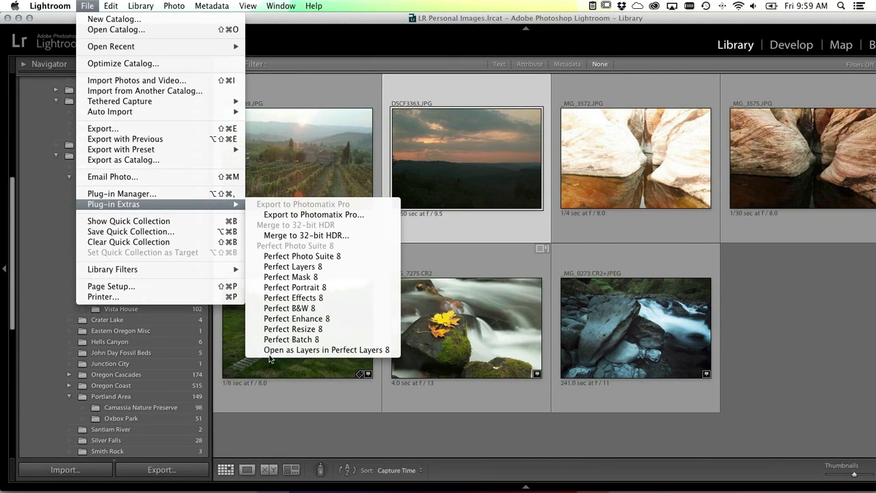
click(380, 350)
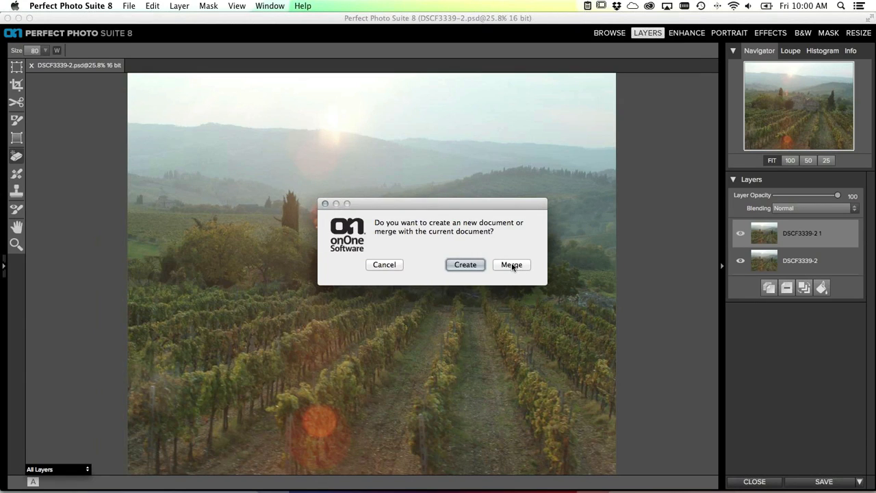
click(513, 265)
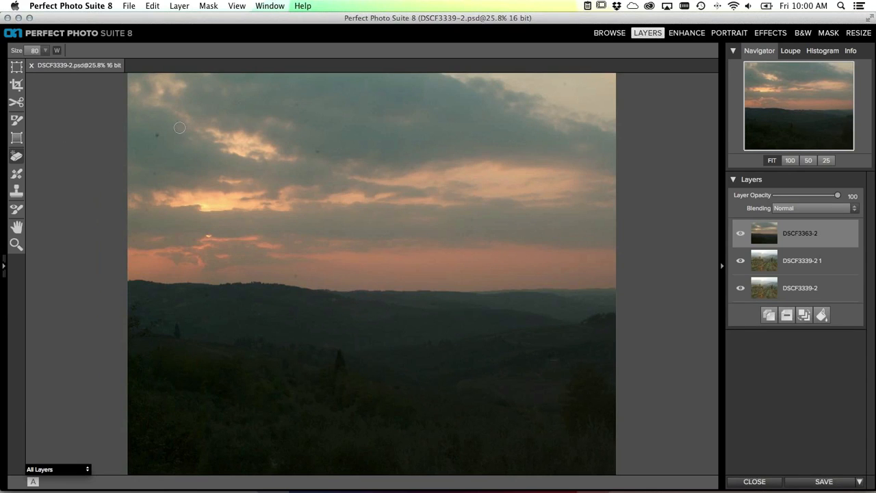
- Erase the dark dust spots scattered across the sunset sky with the eraser at size 80
click(157, 134)
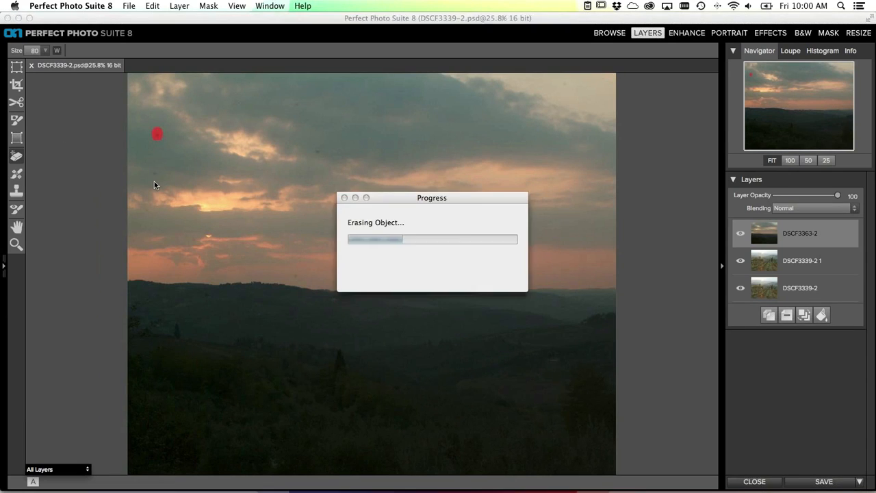
click(153, 180)
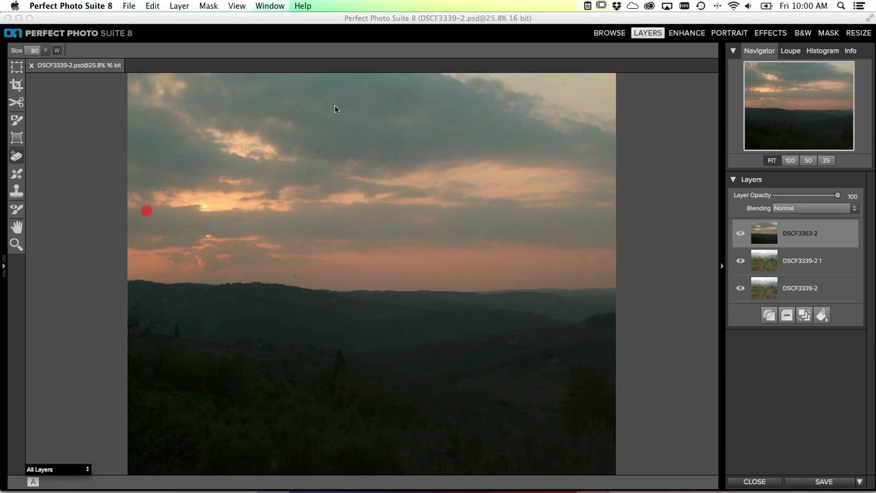
click(296, 278)
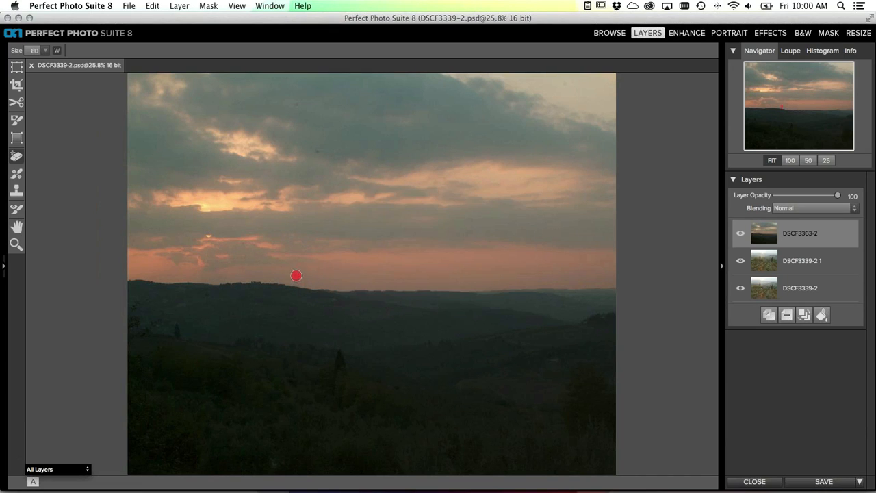
click(316, 151)
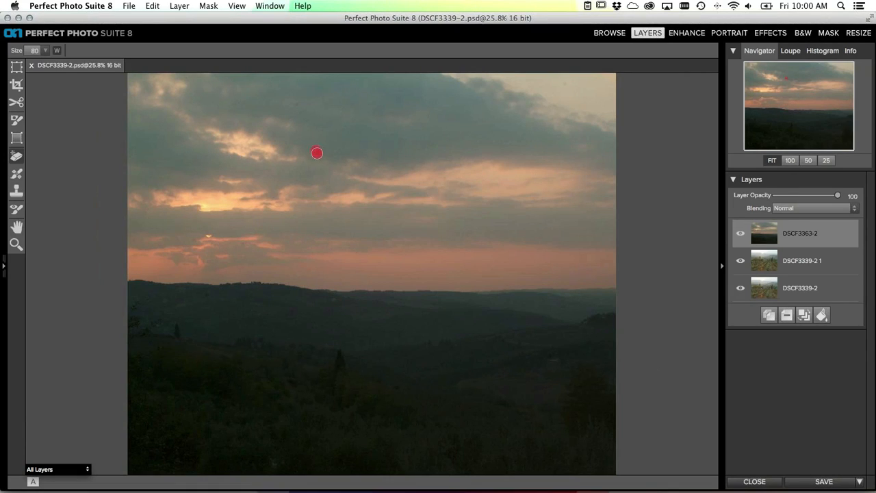
click(308, 121)
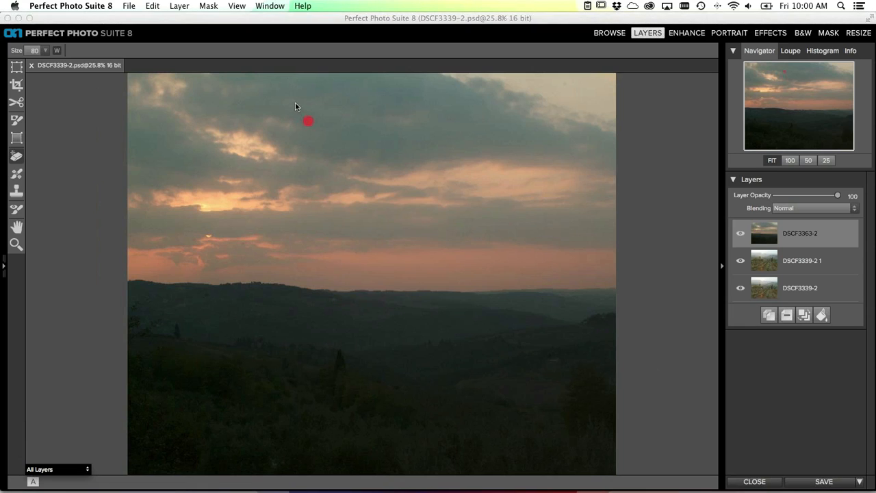
click(296, 106)
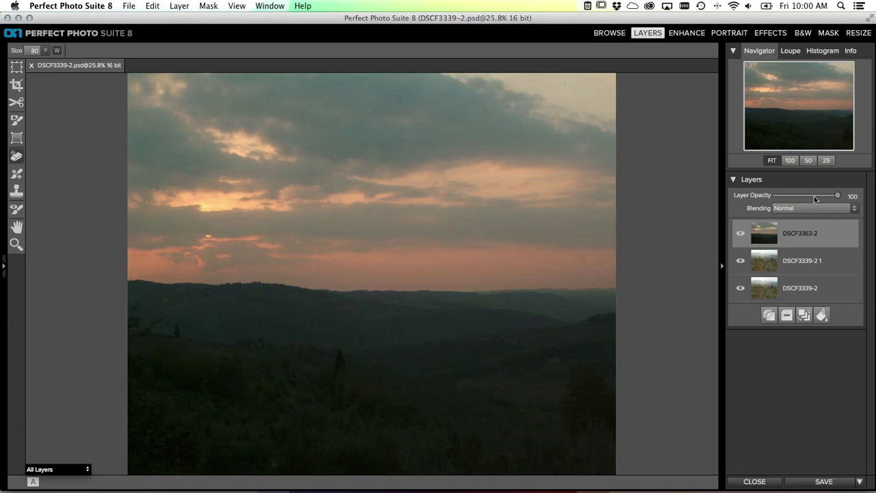
- Move the DSCF3363-2 sunset layer up over the vineyard's hills using 54 layer opacity as a guide, and restore its opacity to 100
drag(814, 198, 809, 196)
click(17, 66)
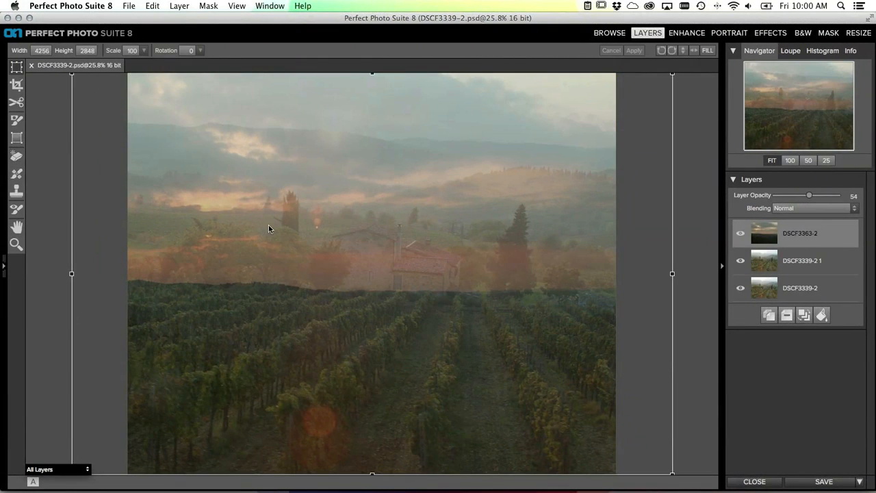
drag(273, 210, 283, 137)
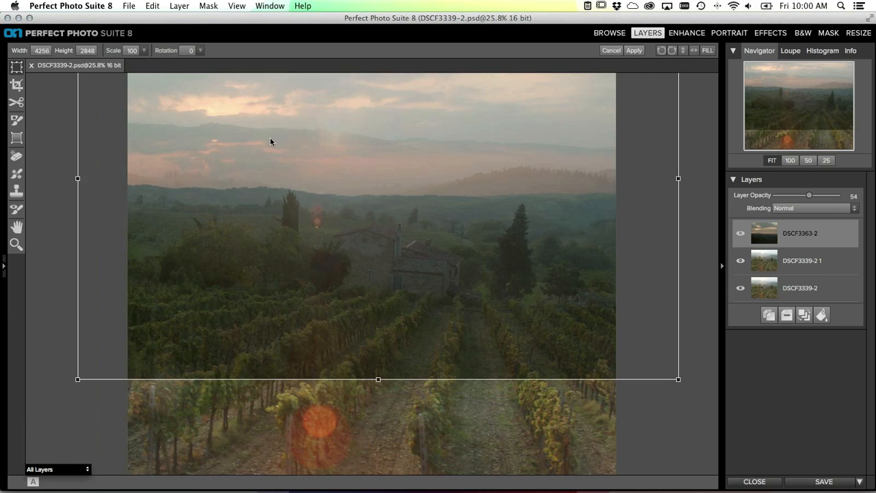
click(634, 50)
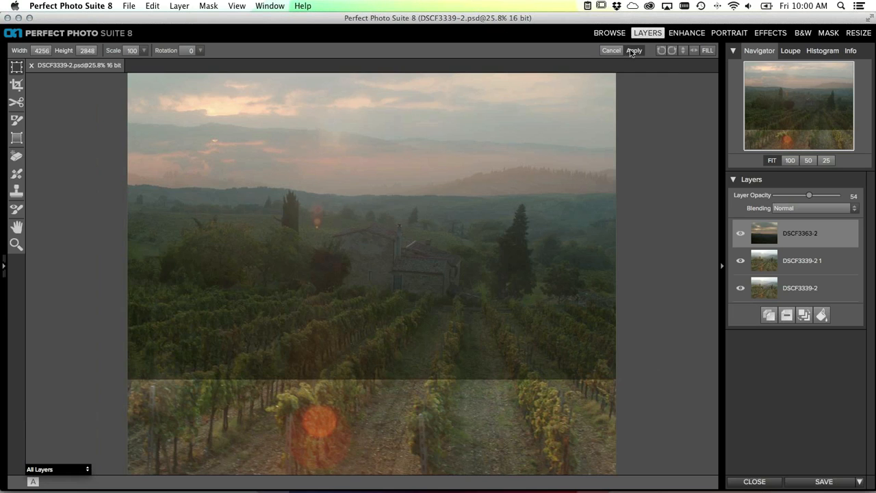
drag(822, 197, 853, 198)
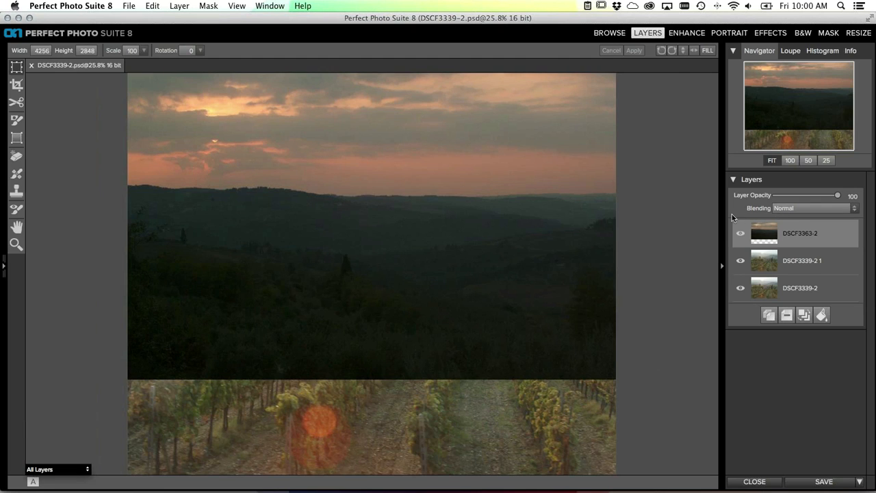
- Add a Linear Bottom gradient mask to the sunset layer to hide its dark foreground and reveal the vineyard
click(18, 120)
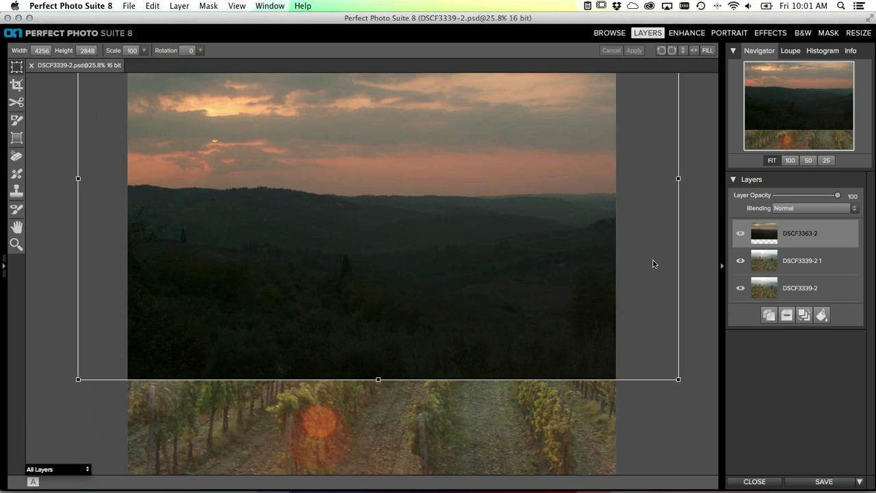
click(16, 139)
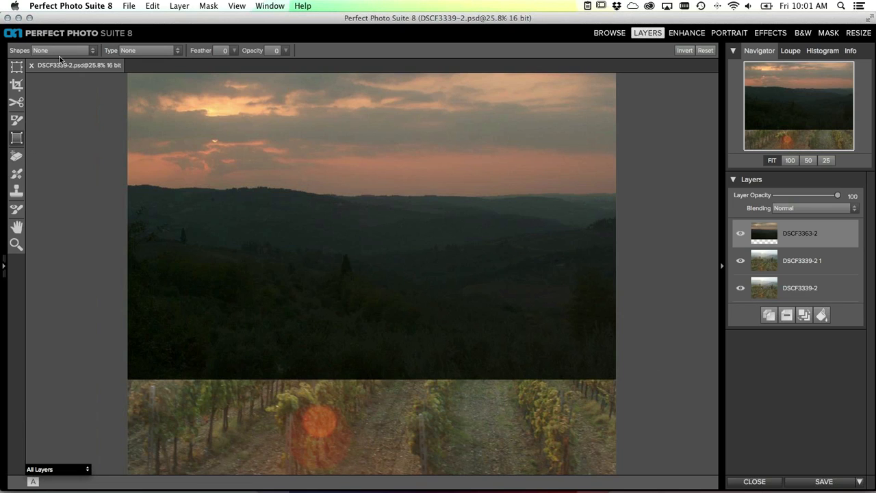
click(80, 51)
click(80, 84)
click(77, 50)
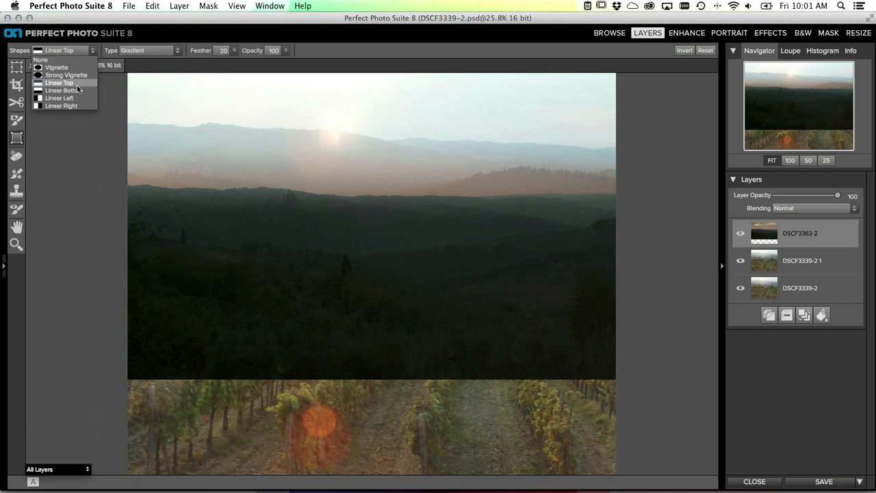
click(77, 89)
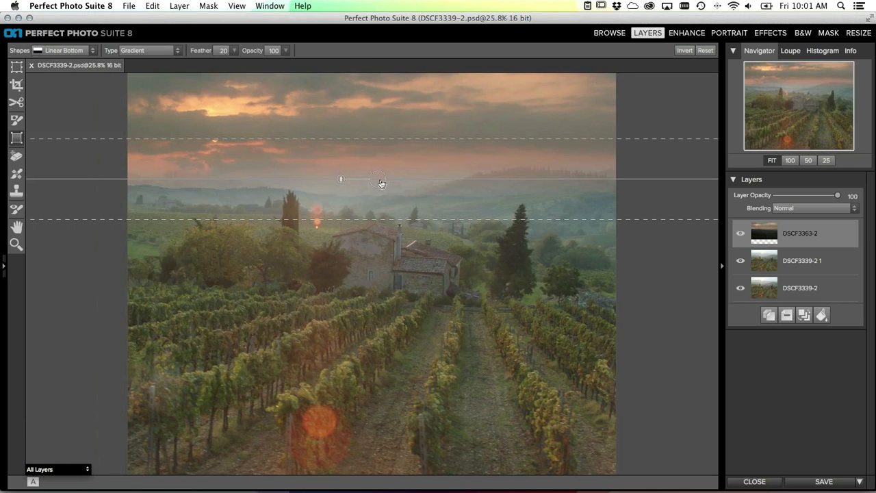
- Position the sunset layer's gradient mask so the sky fades out along the distant hazy hills
drag(381, 183, 410, 131)
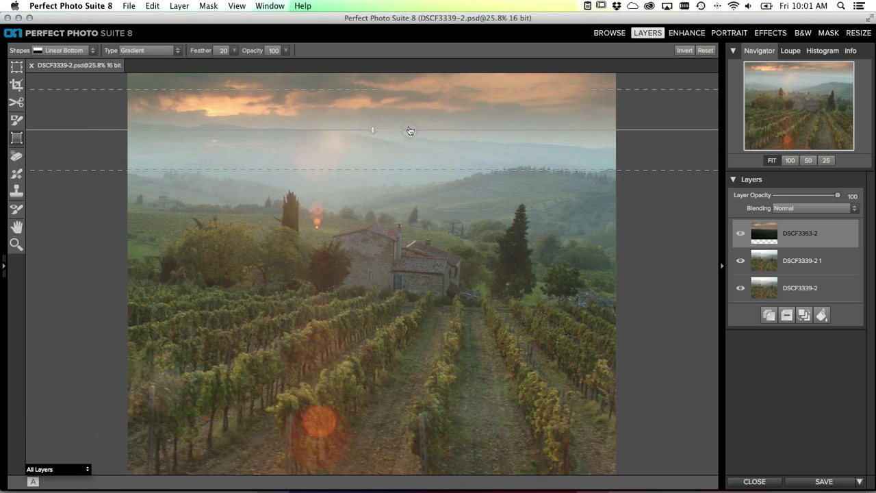
drag(410, 131, 410, 126)
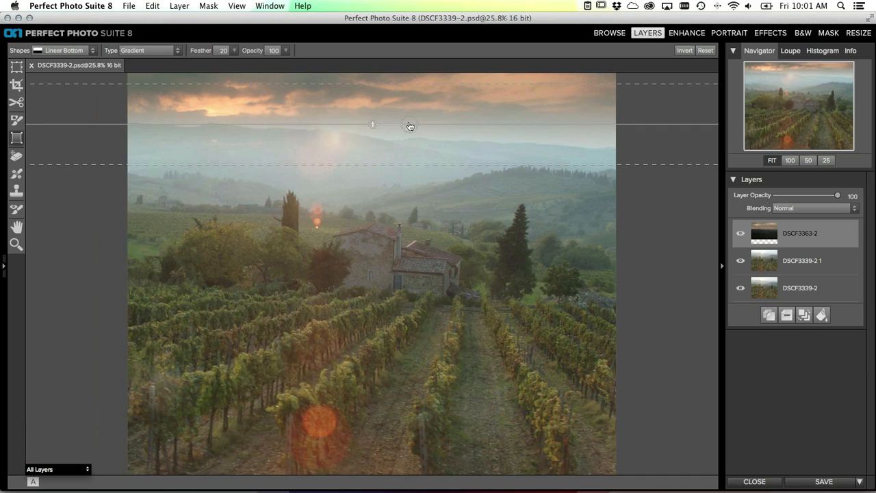
drag(410, 126, 406, 167)
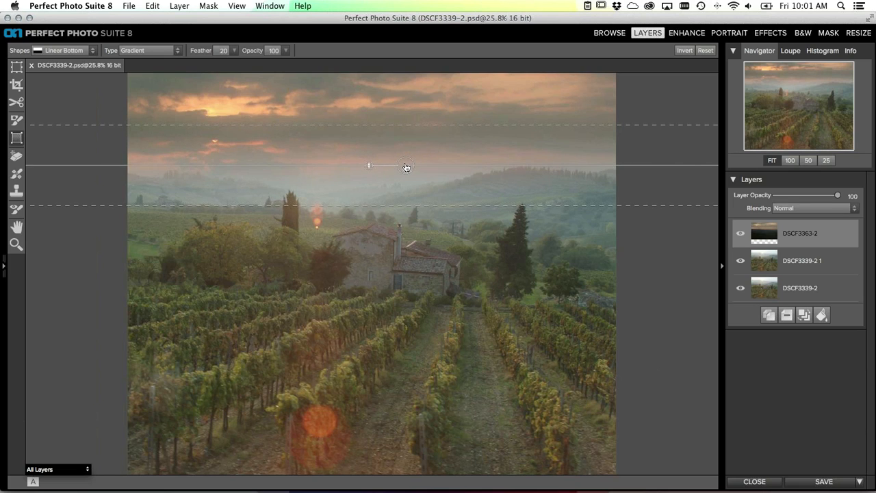
drag(406, 167, 406, 168)
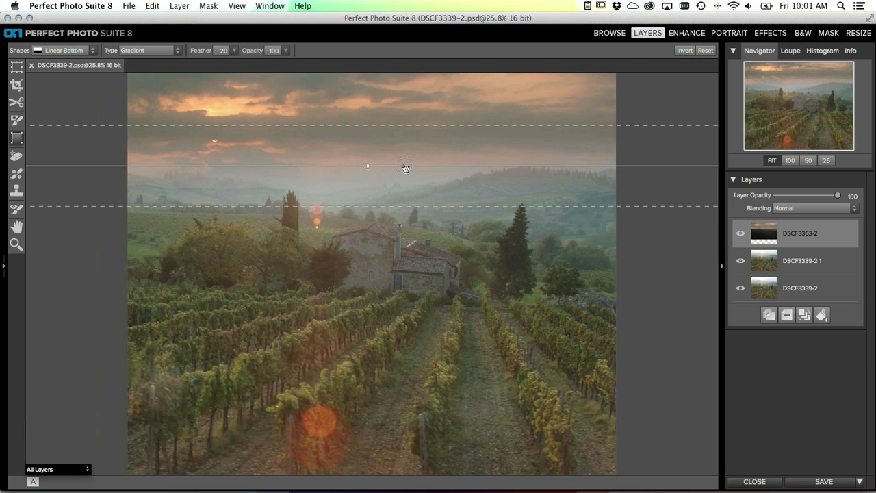
- Set the masking brush to Paint Out with size 500, feather 66 and opacity 36 for softening the sunset's blend into the hills
click(17, 121)
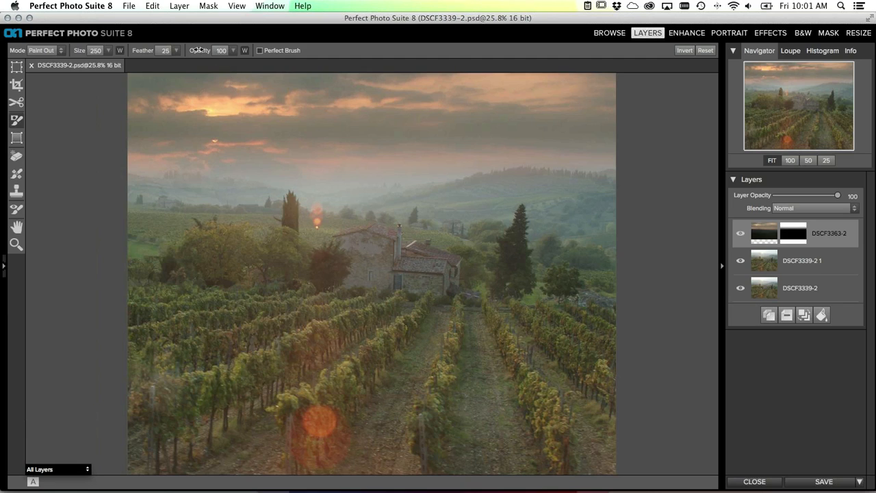
mouse_move(198, 50)
mouse_down()
mouse_move(124, 55)
mouse_move(175, 50)
mouse_up()
key(bracketright)
key(bracketright)
drag(144, 51, 151, 54)
- Create a new stamped layer from the blended vineyard and sunset, and open it in the Effects module
click(179, 7)
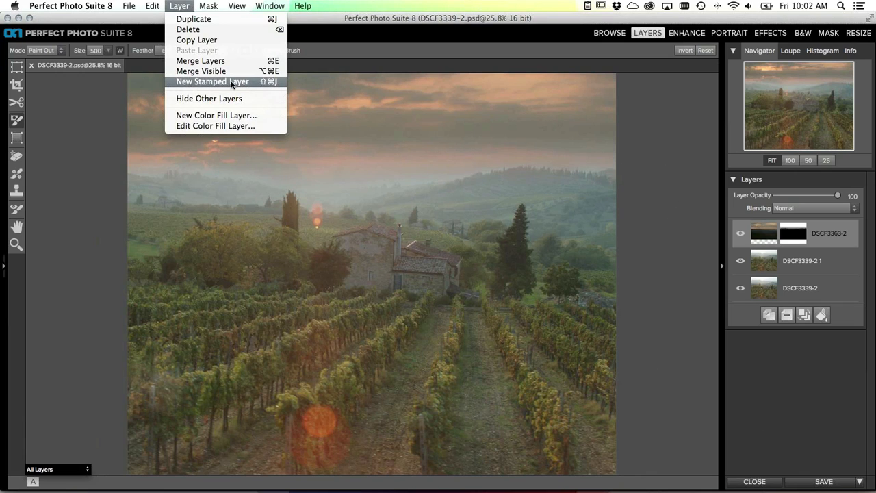
click(231, 82)
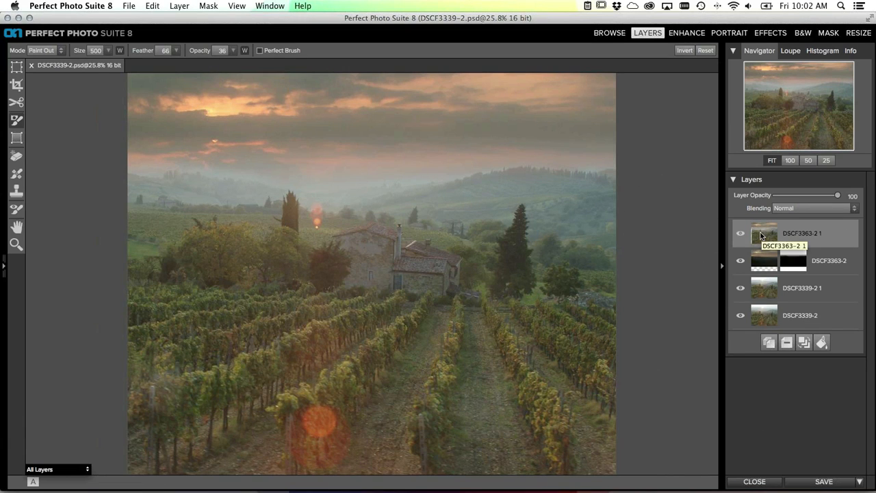
click(764, 34)
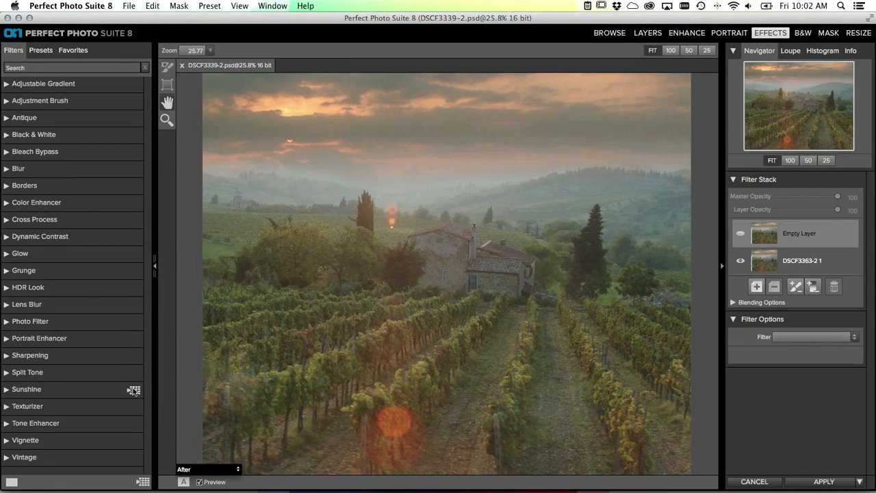
- Apply the Sunshine filter's Strong preset and mask it off the sky with a Linear Top gradient centred just above the farmhouse
drag(133, 390, 203, 281)
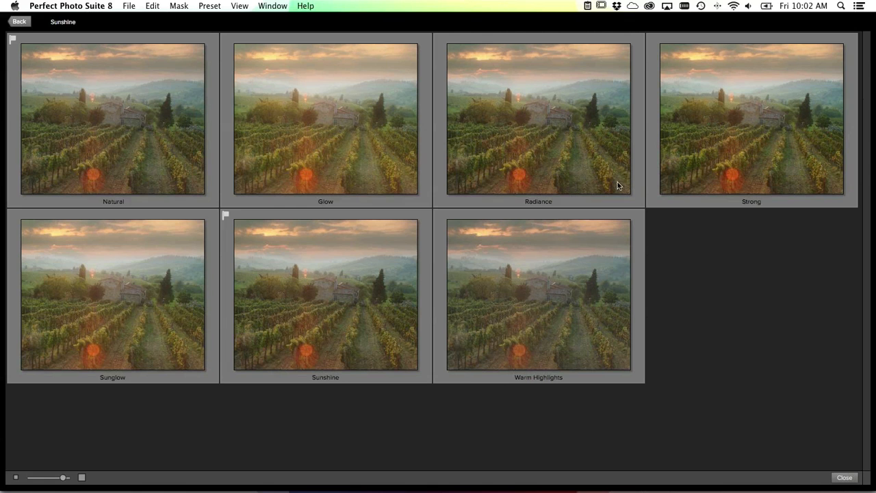
double_click(747, 140)
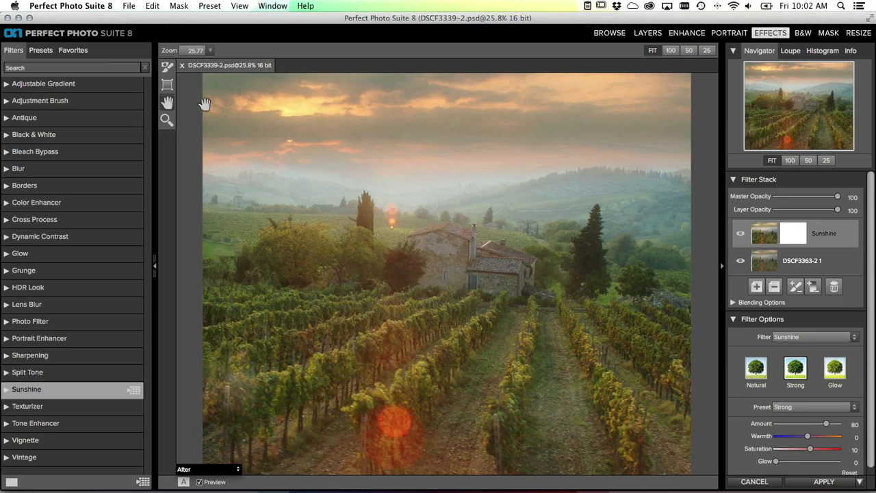
click(167, 85)
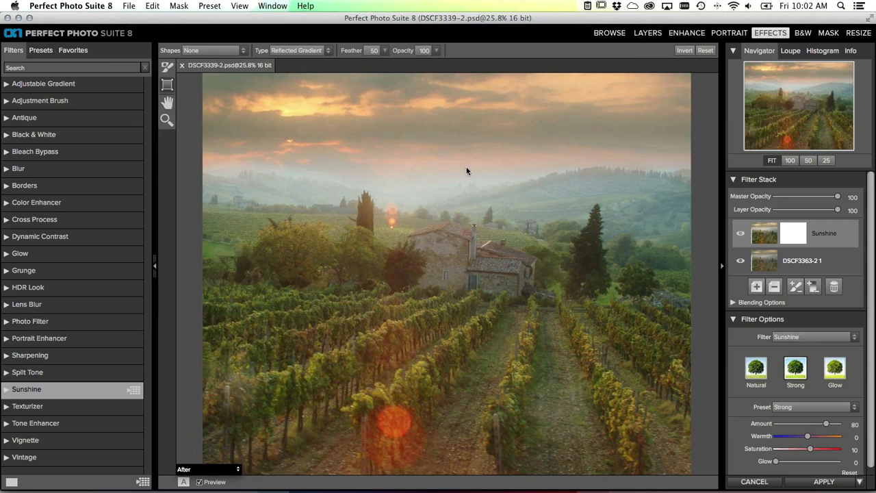
click(243, 50)
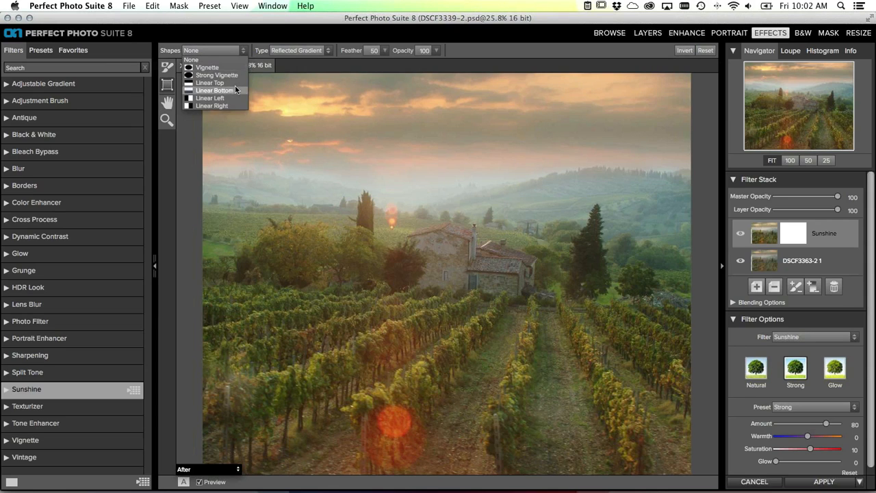
click(235, 85)
click(219, 50)
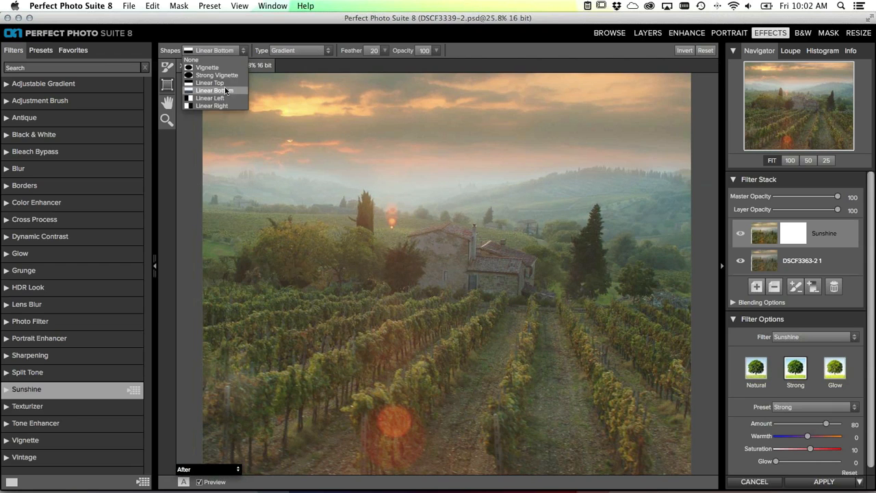
click(226, 83)
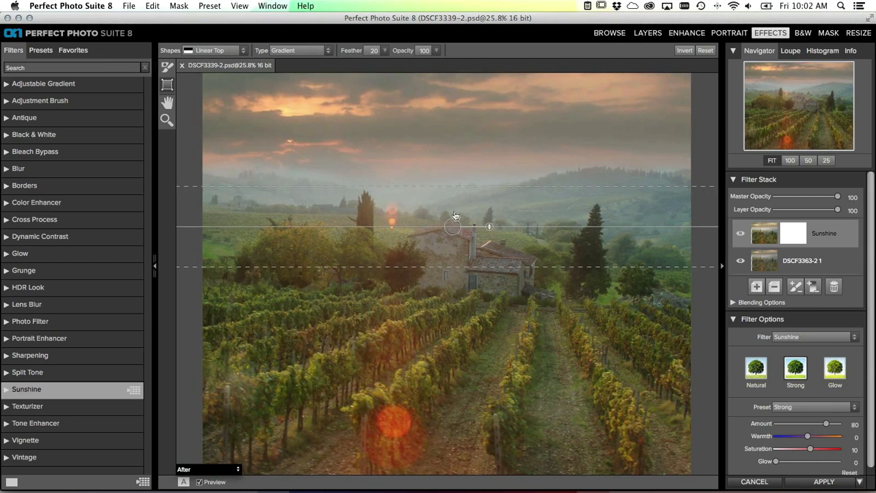
drag(455, 229, 460, 215)
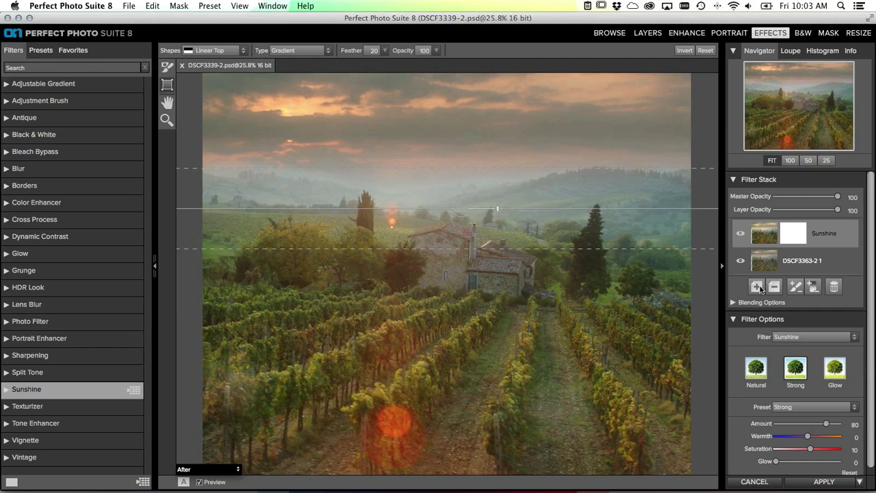
- Add another filter layer above Sunshine and apply the Glow filter's Dreamland preset
click(756, 287)
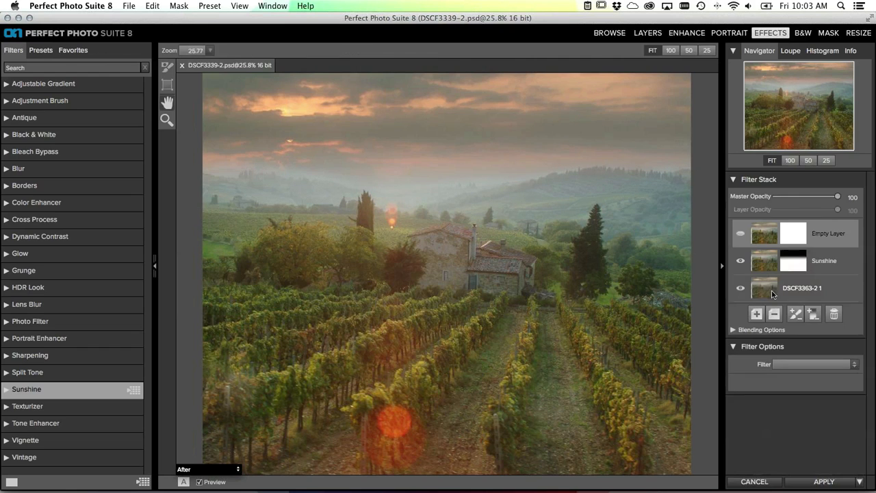
click(126, 254)
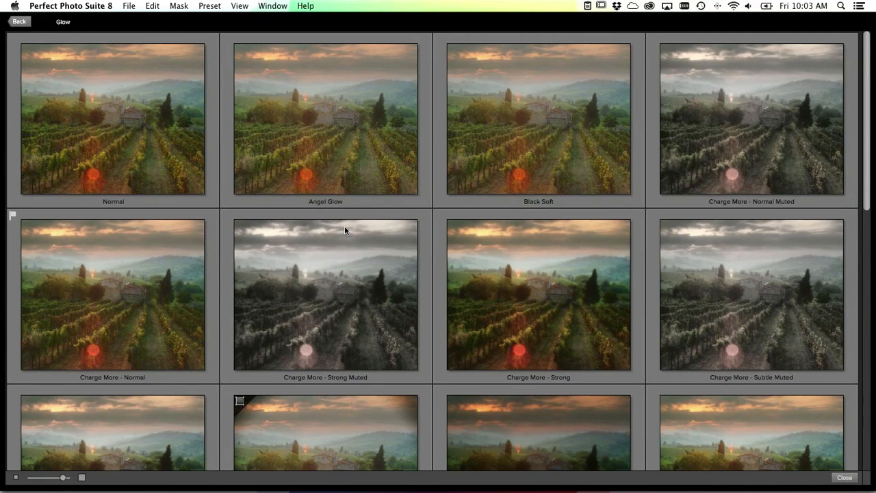
scroll(345, 230, down, 3)
scroll(344, 231, down, 1)
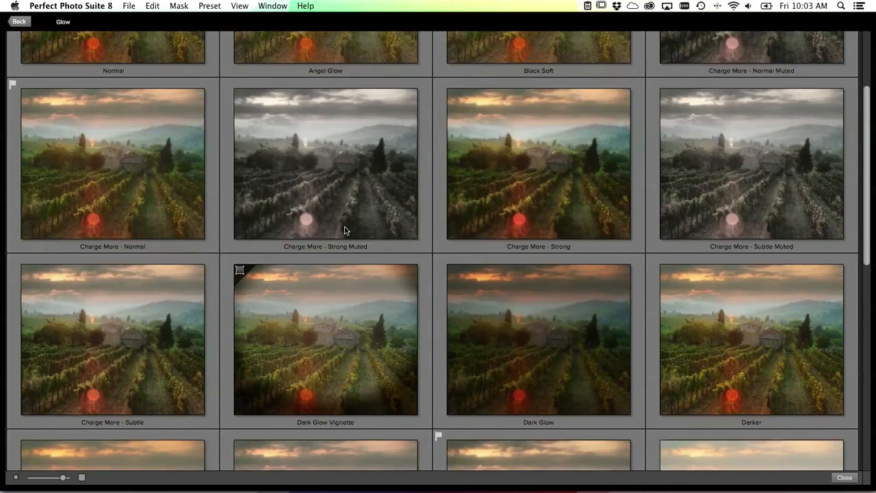
scroll(345, 231, down, 8)
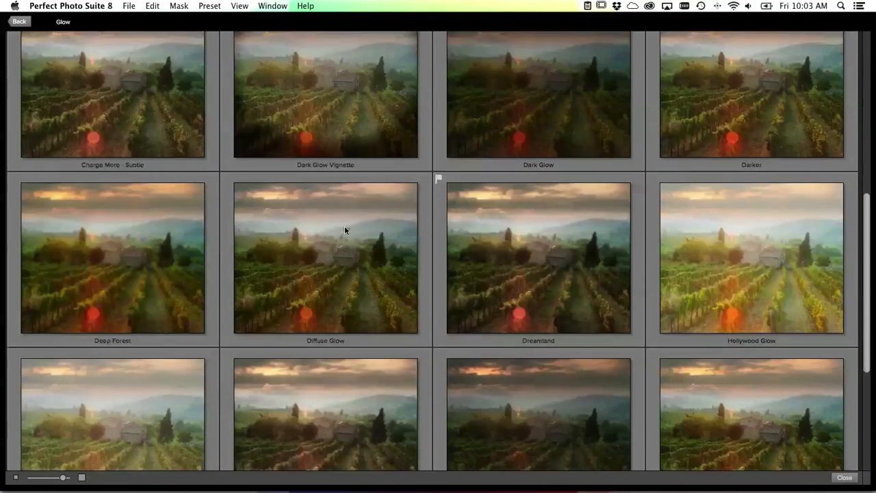
scroll(345, 231, down, 1)
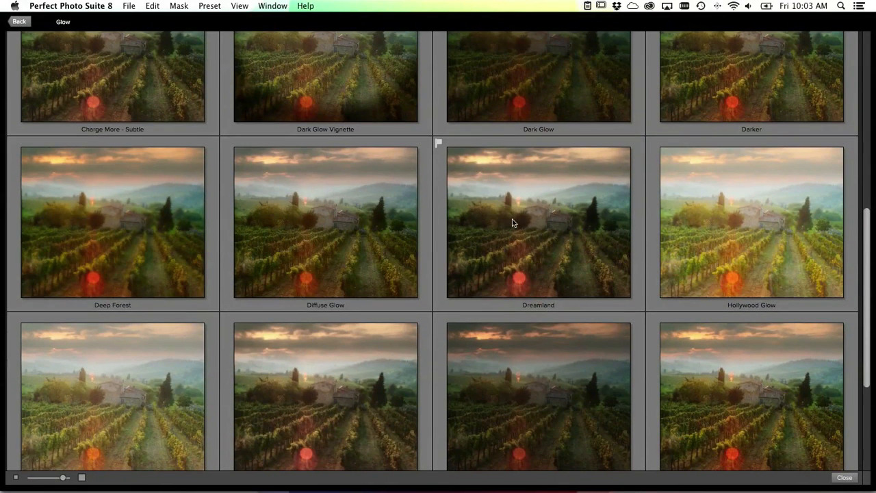
click(556, 235)
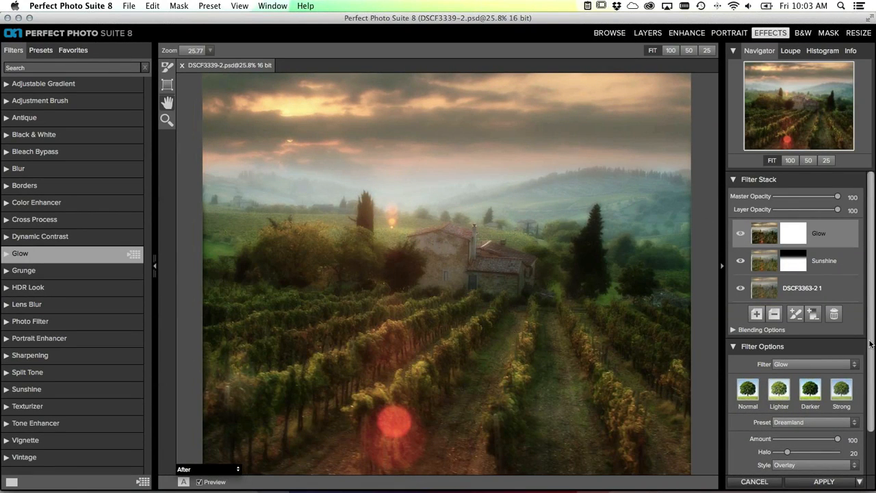
- Set the Glow filter's amount to 46 and saturation to 5, and apply the effects to the document
scroll(853, 380, down, 2)
drag(835, 406, 806, 406)
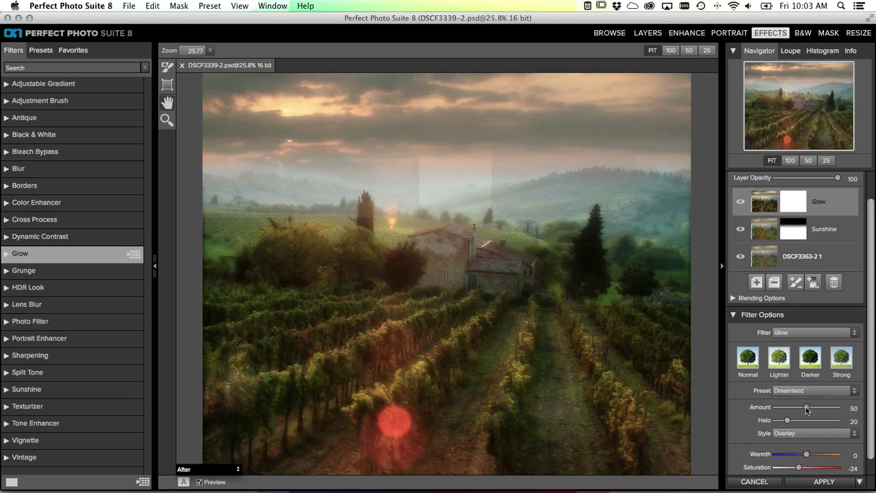
drag(805, 407, 804, 410)
drag(800, 469, 809, 468)
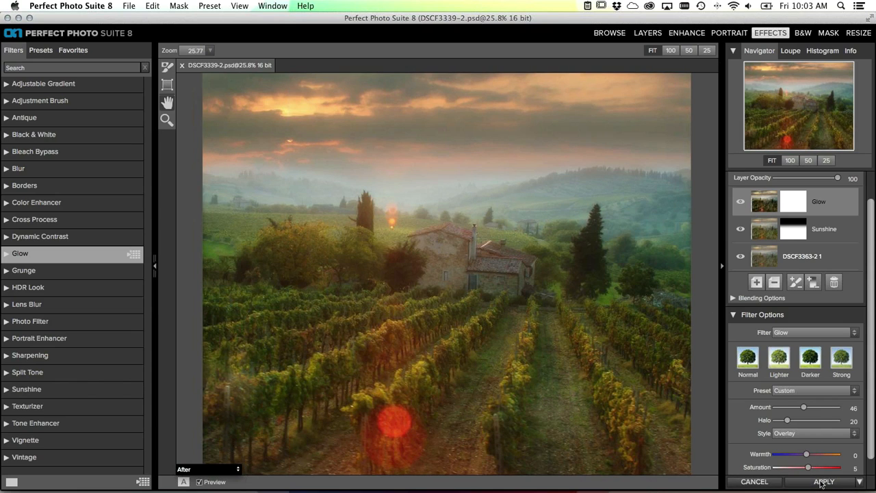
click(824, 481)
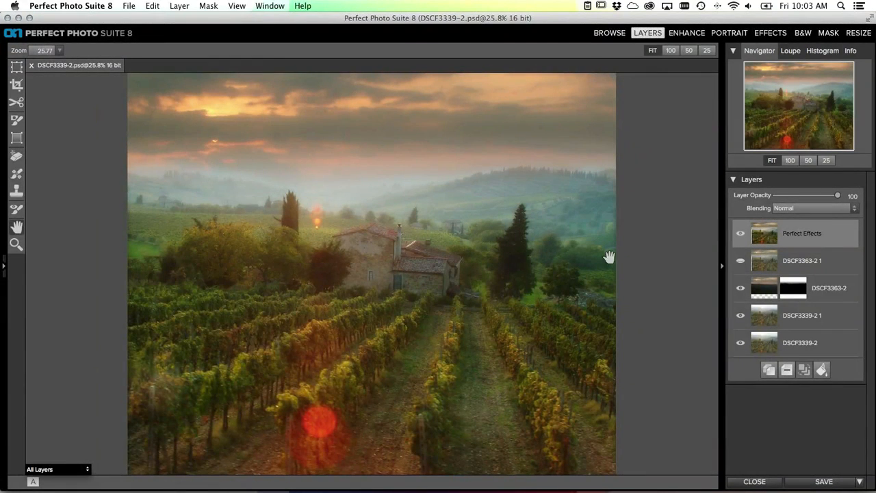
- Compare the composite with the original by showing only the DSCF3339-2 layer and restoring the other layers
alt+click(741, 343)
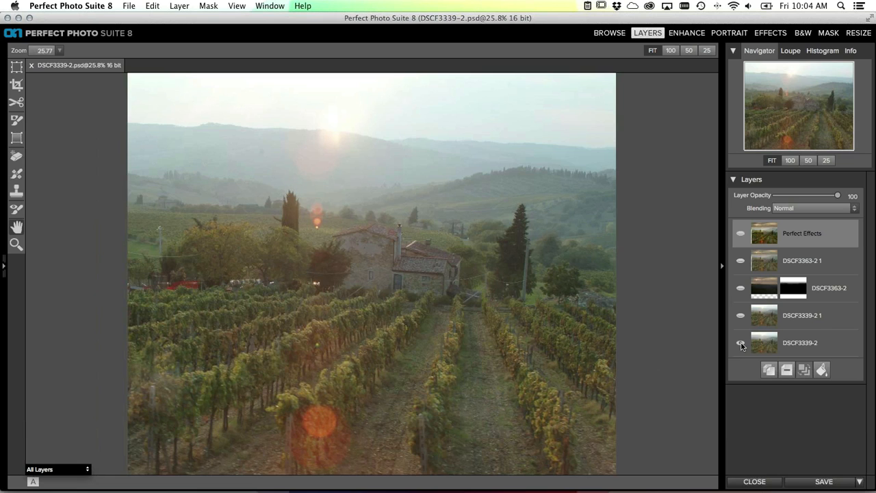
click(741, 344)
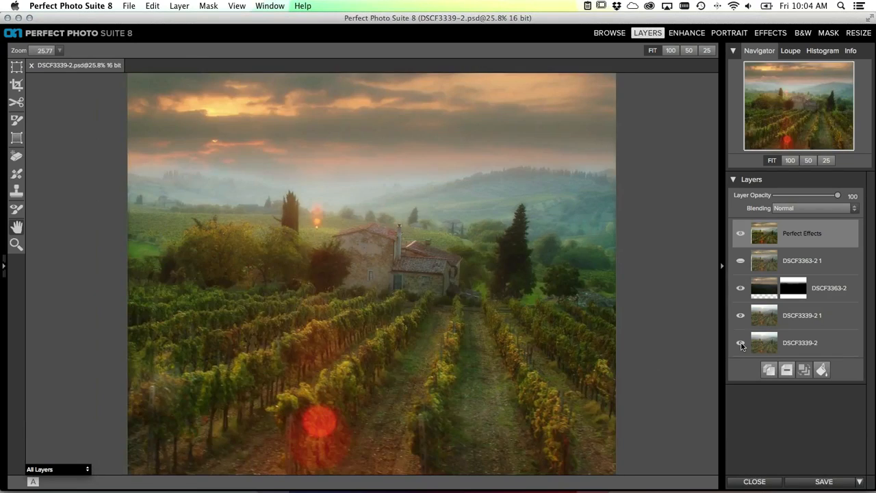